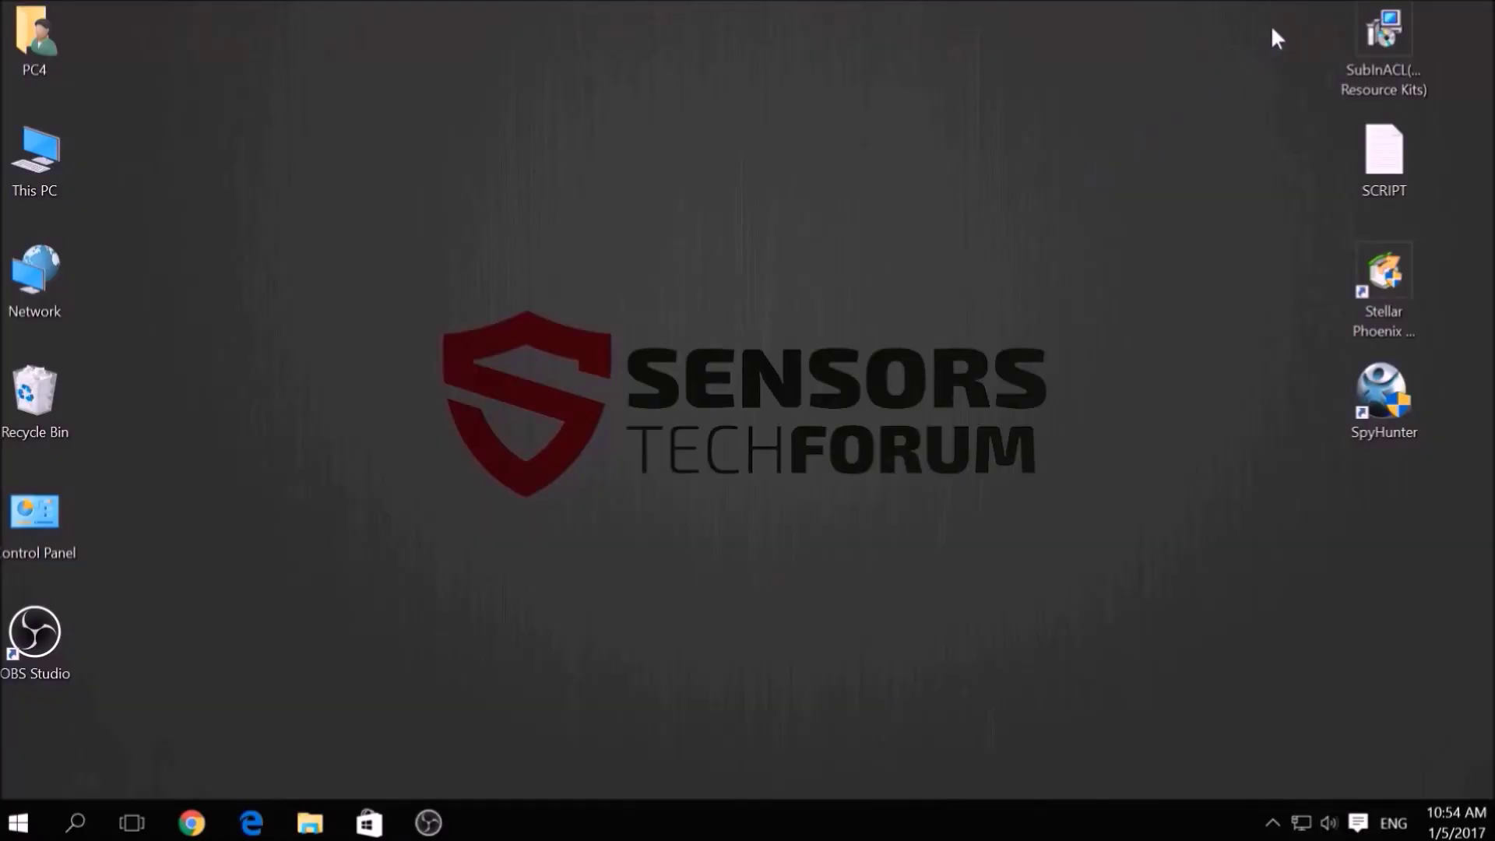
- Run msconfig and set the Boot tab to Safe boot with Network, then apply and confirm
drag(1275, 20, 1419, 486)
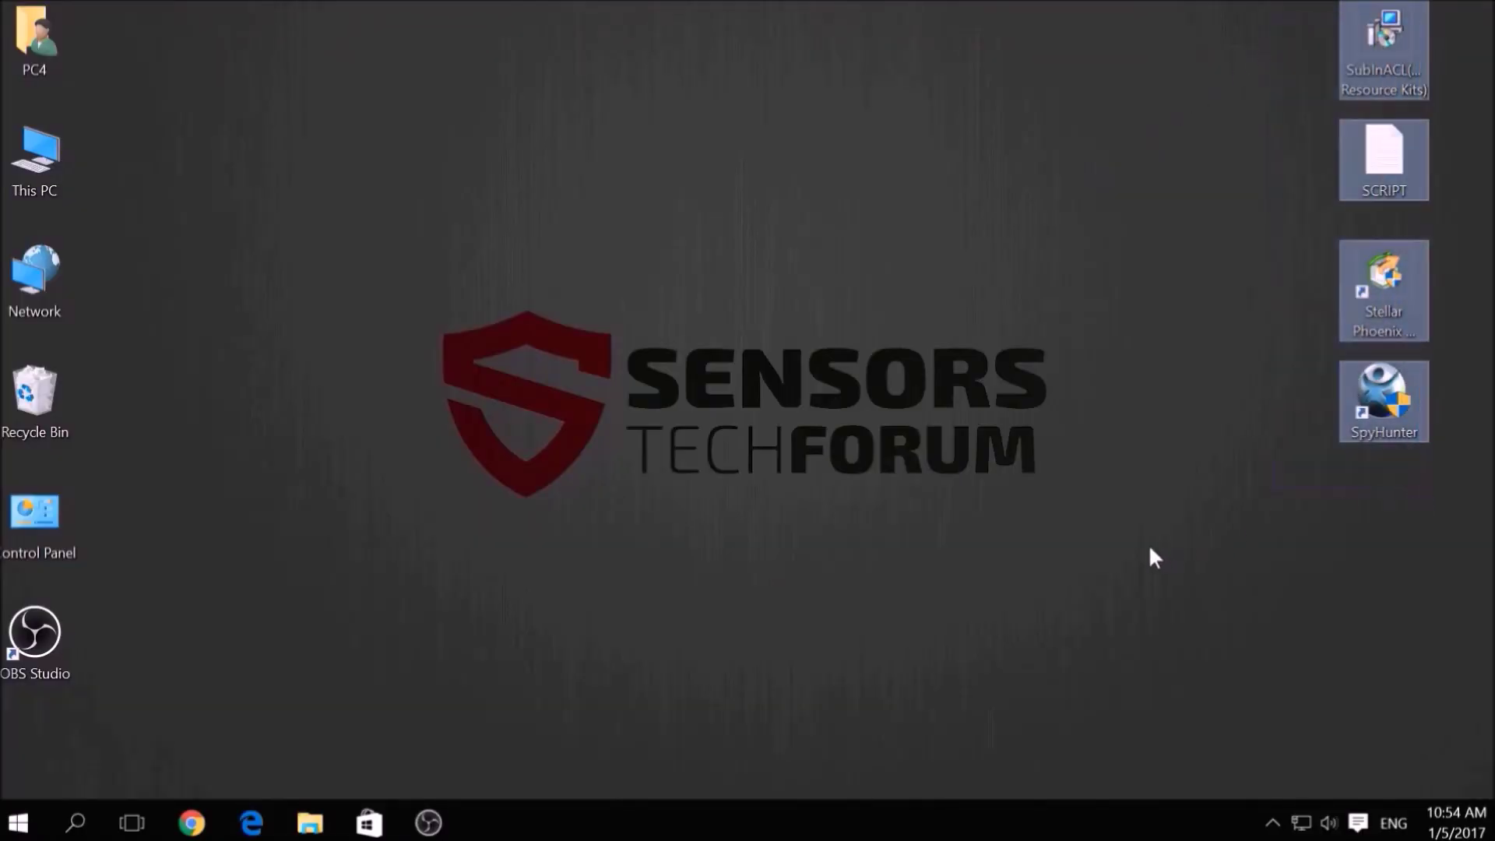
click(1091, 555)
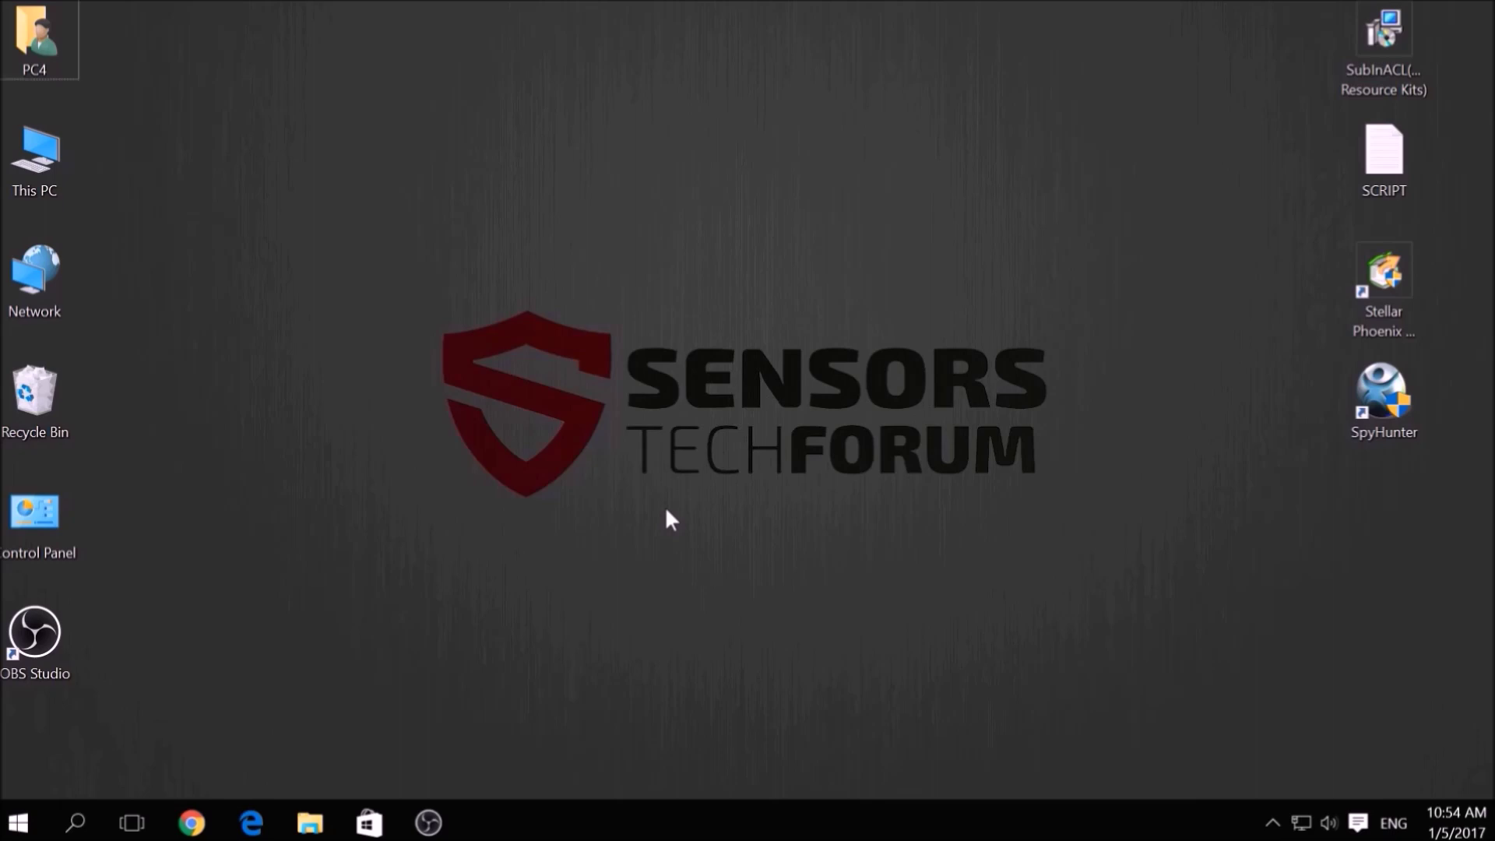
key(super+r)
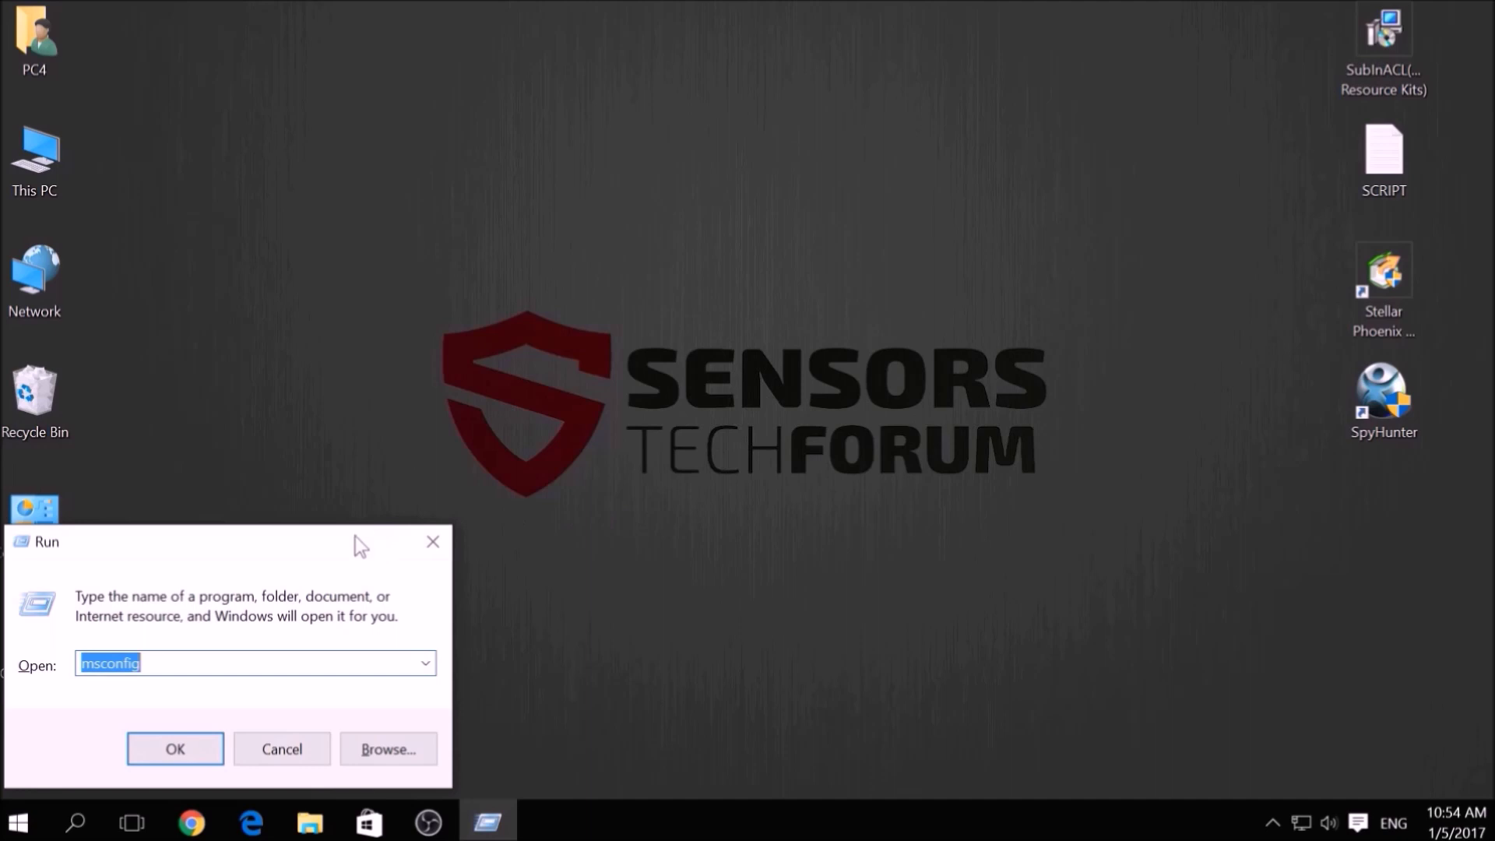
key(BackSpace)
drag(327, 544, 806, 335)
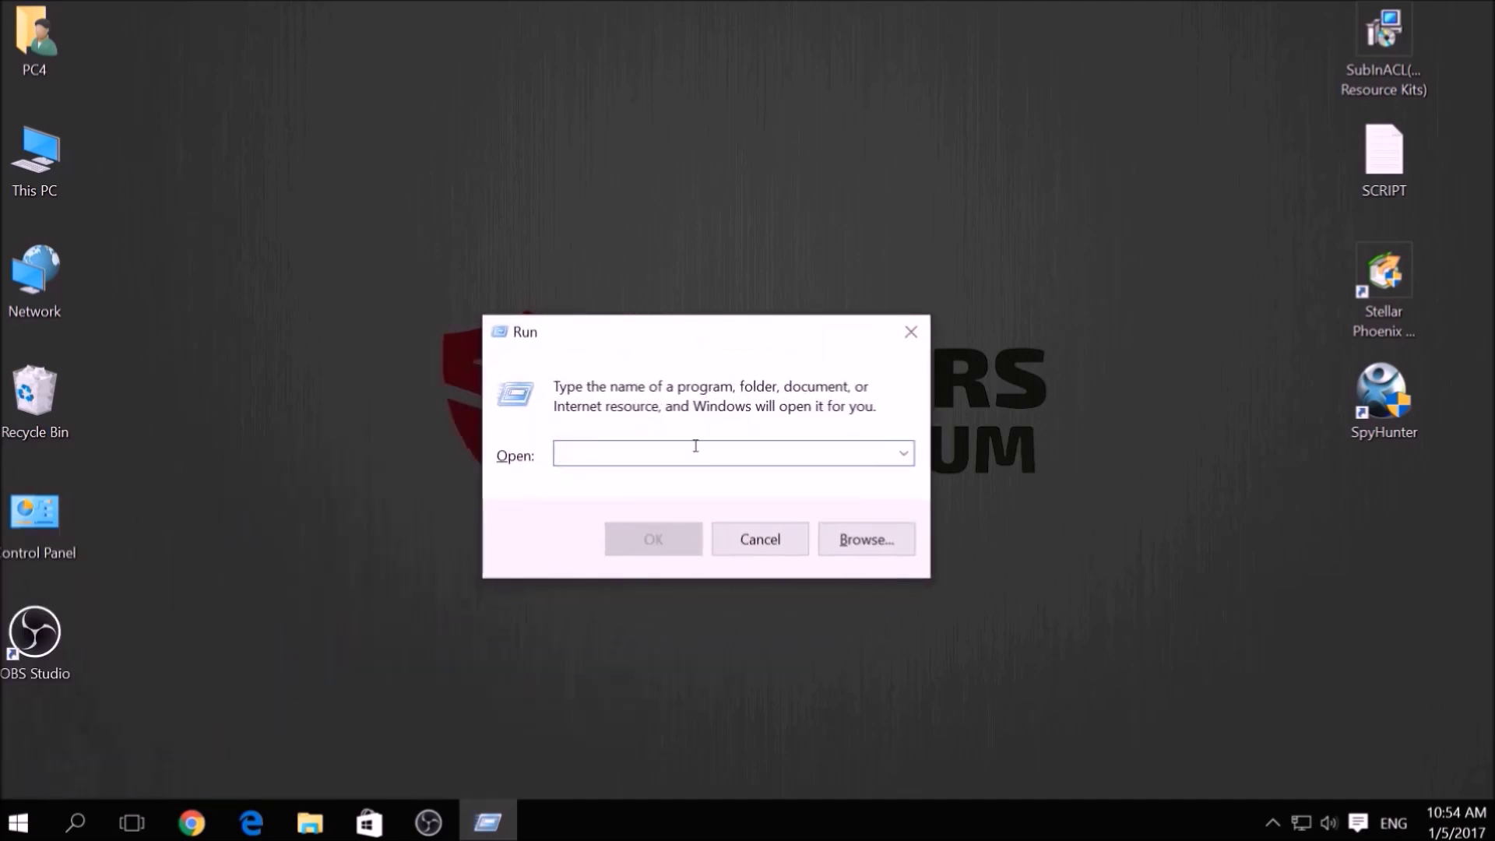
text(ms)
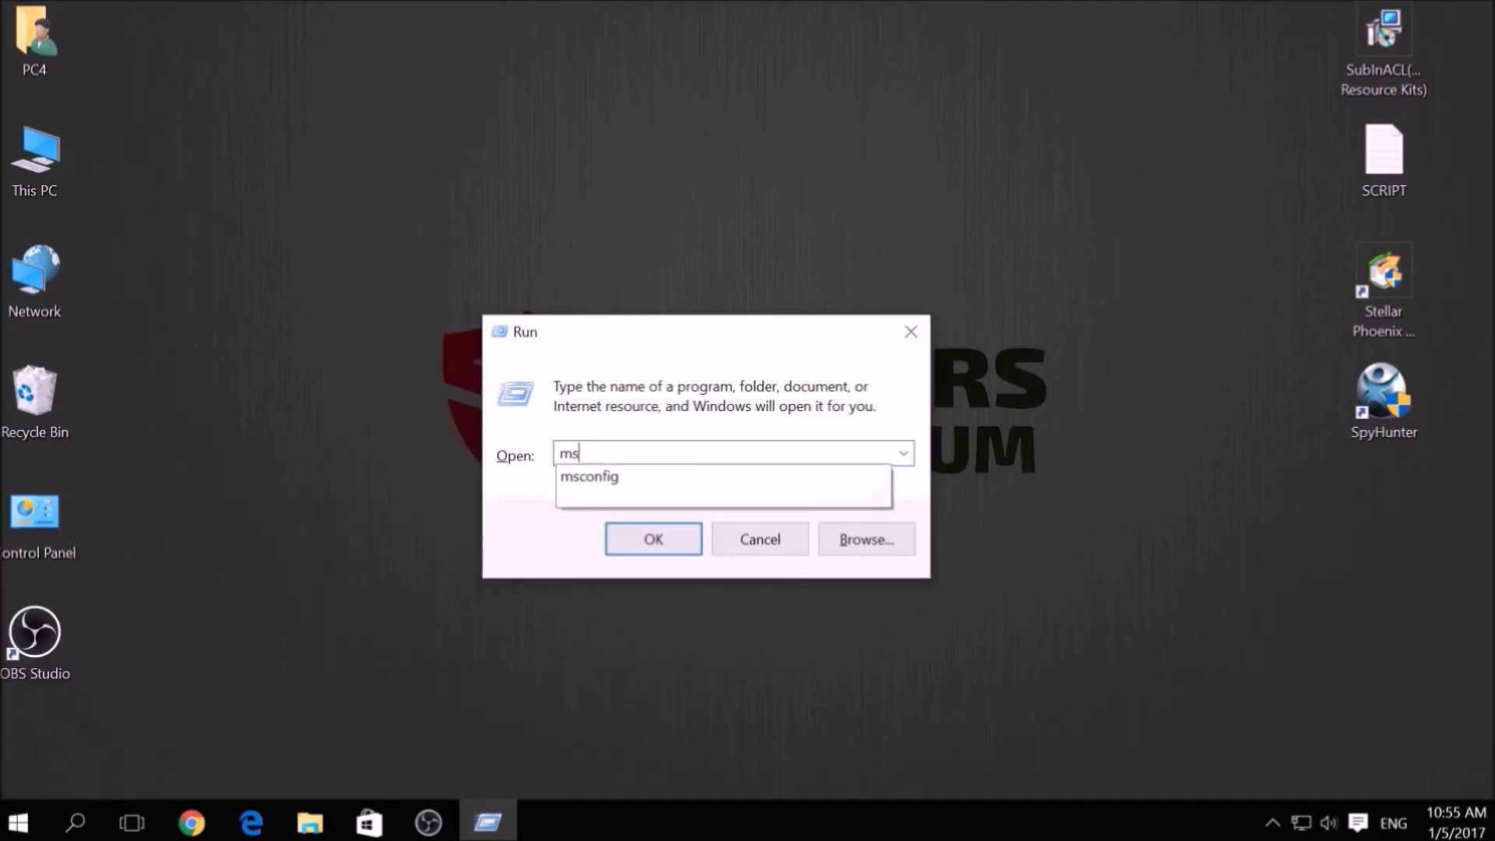
text(config)
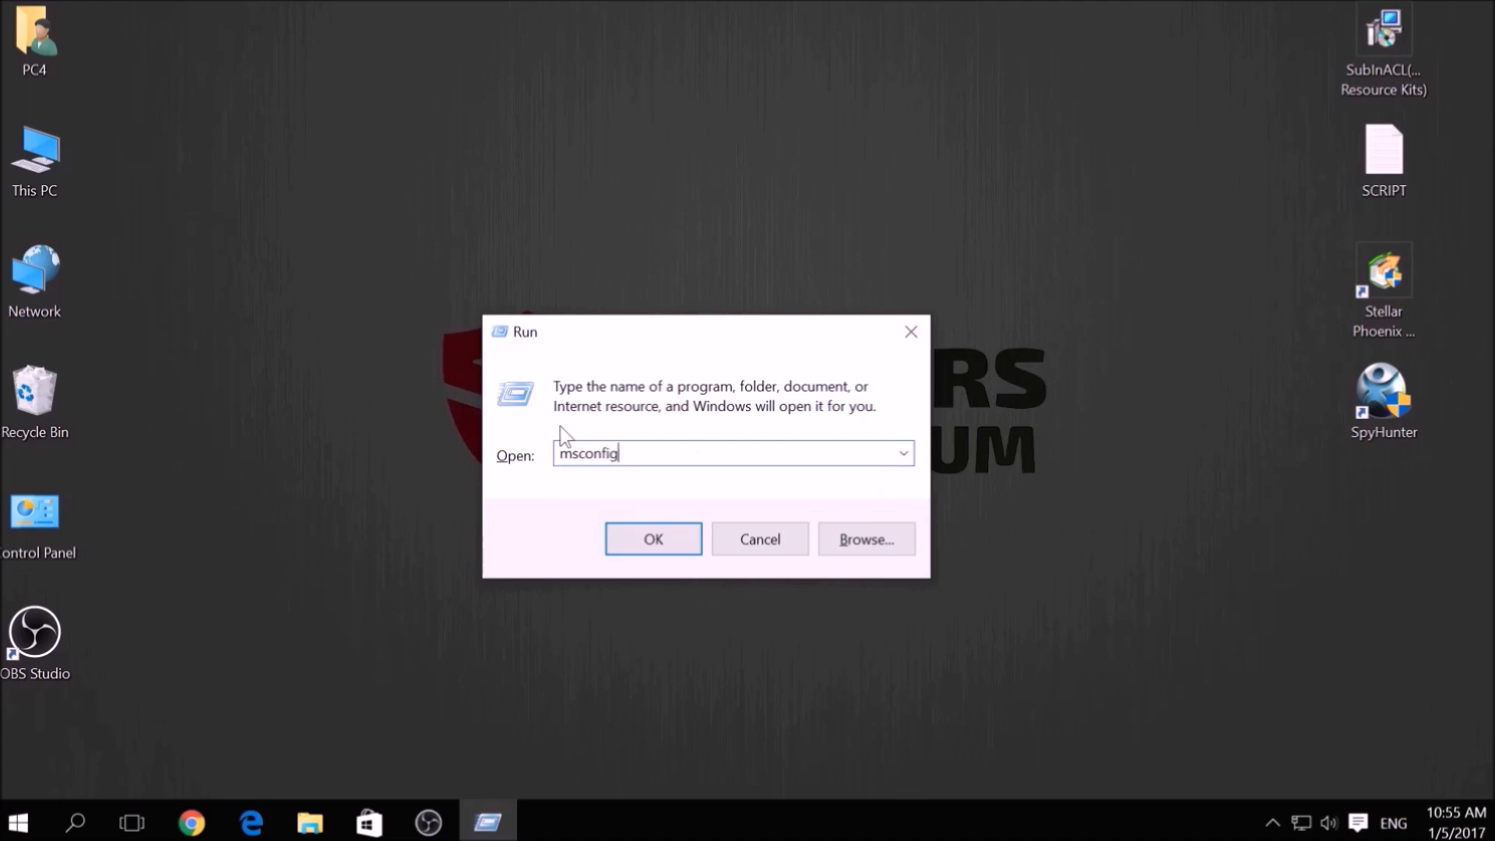
click(654, 535)
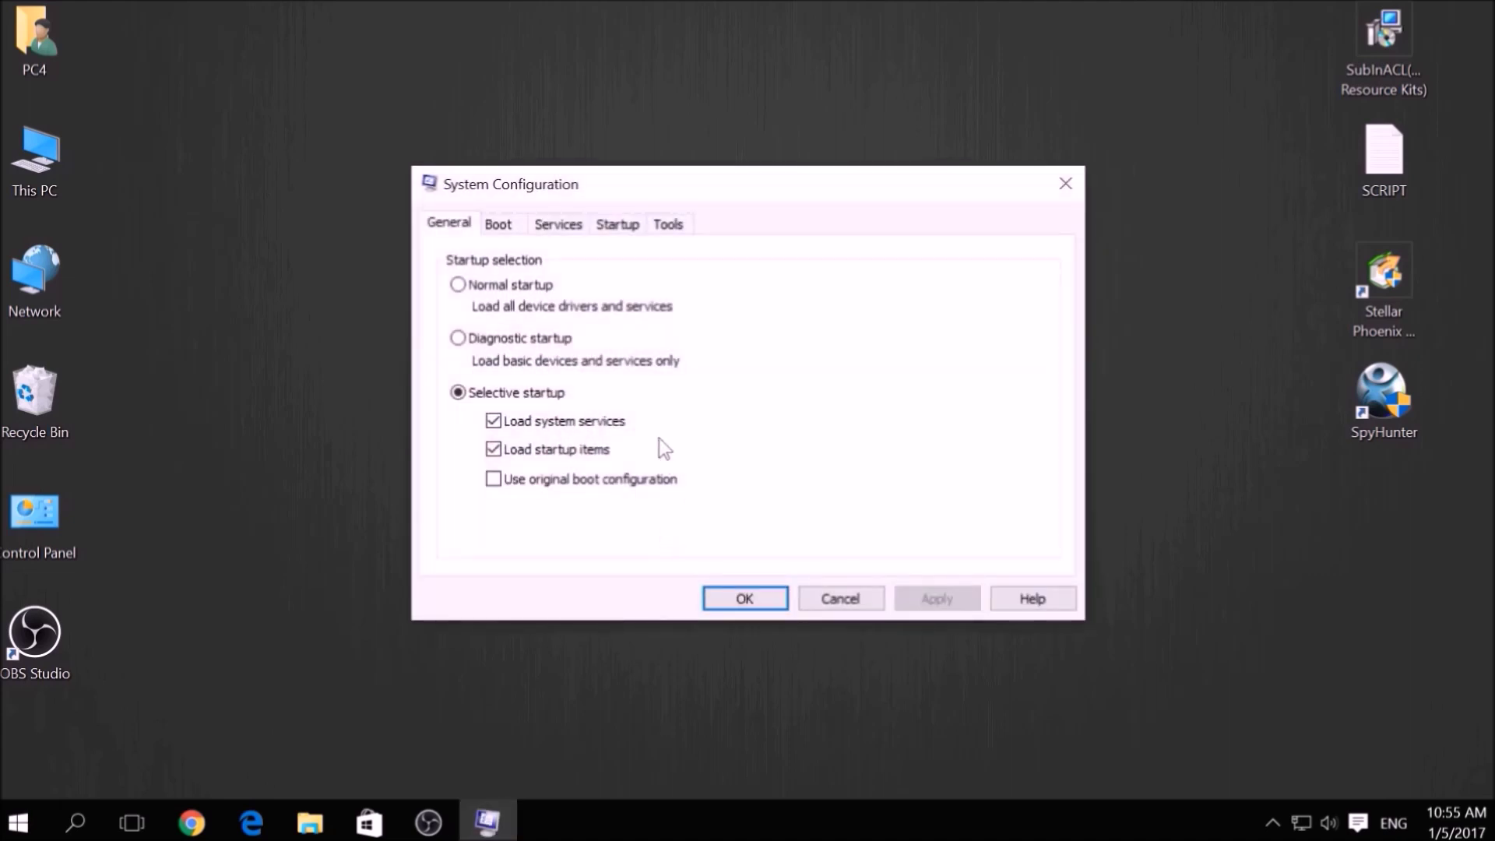
click(516, 231)
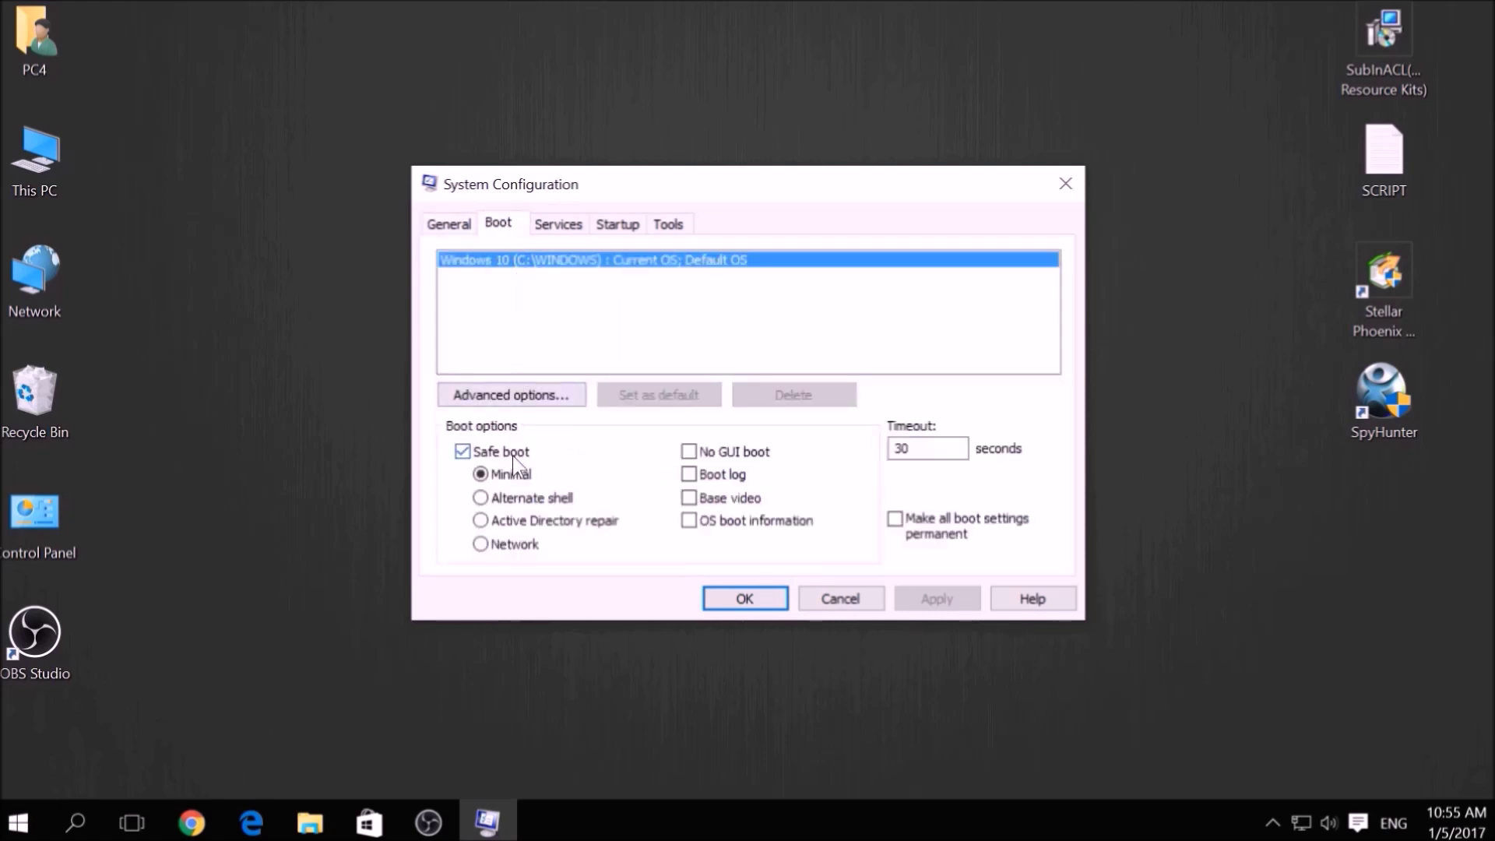
click(517, 544)
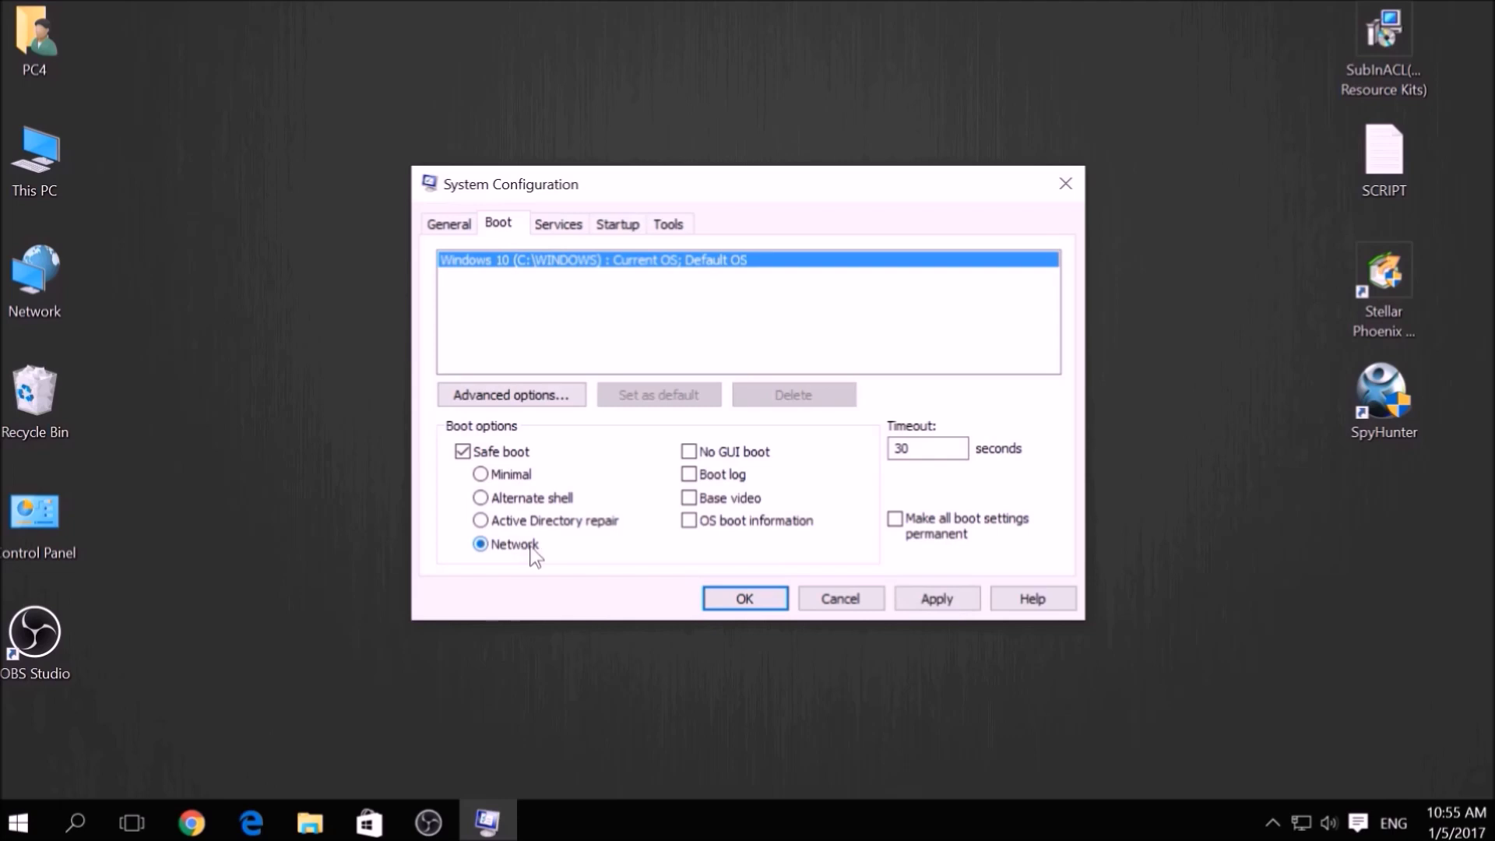
click(936, 598)
click(726, 598)
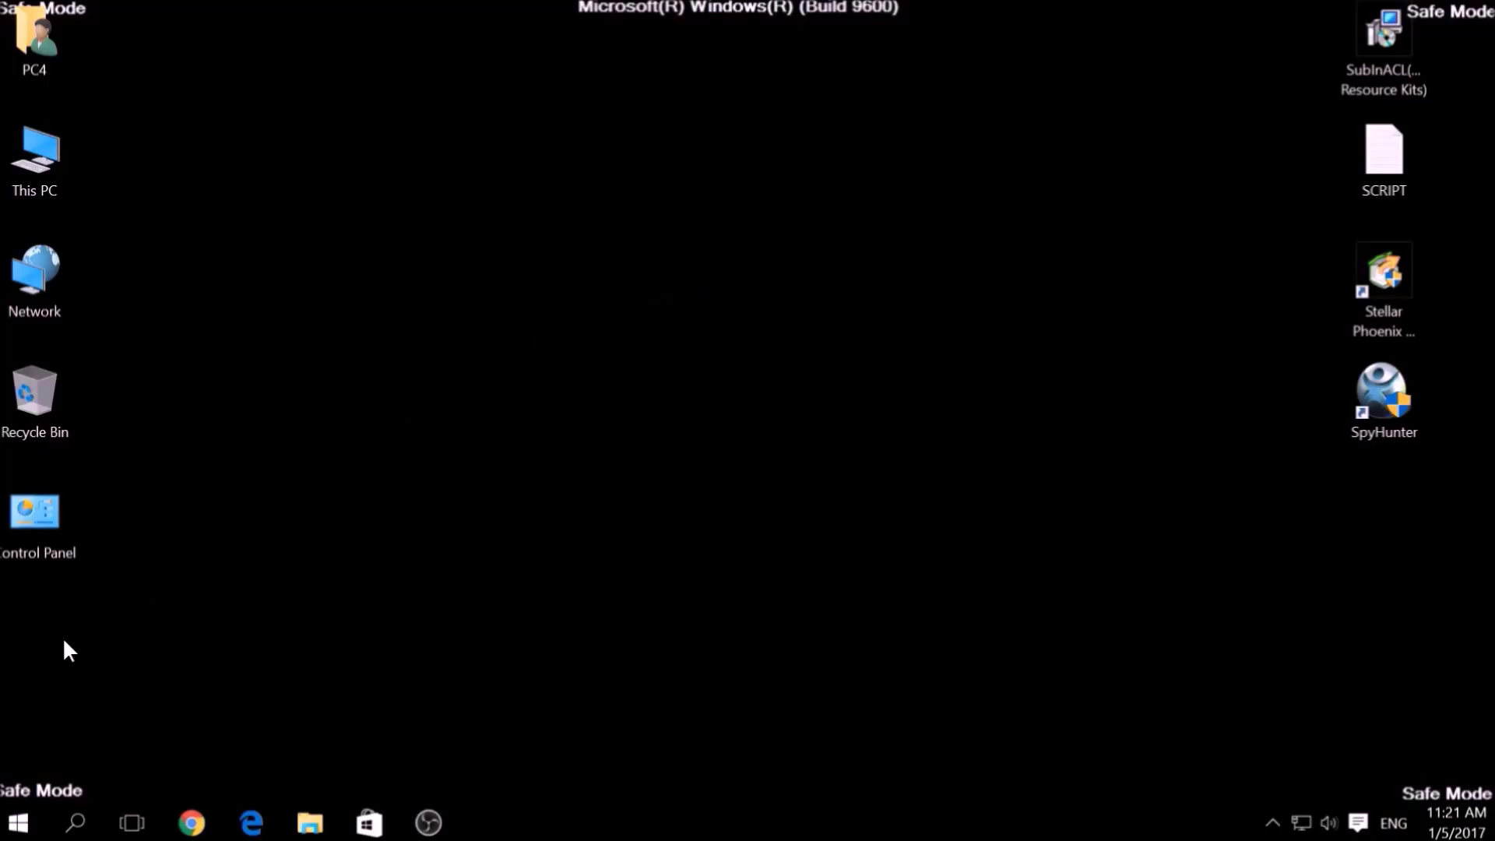
- Once the Safe Mode desktop loads, select the SubInACL installer icon
drag(1, 744, 97, 797)
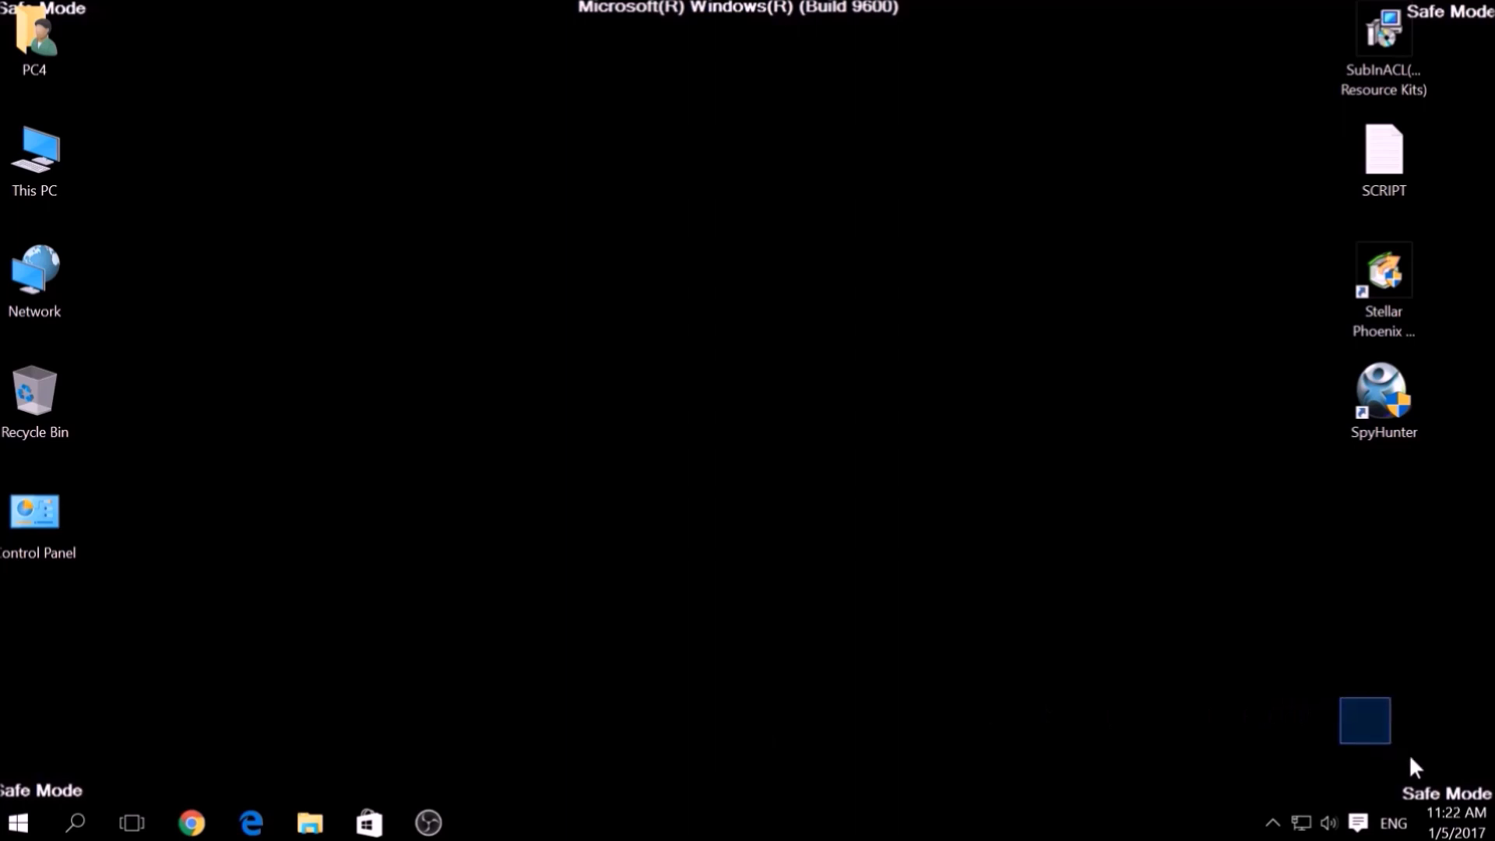
drag(1415, 767, 1489, 805)
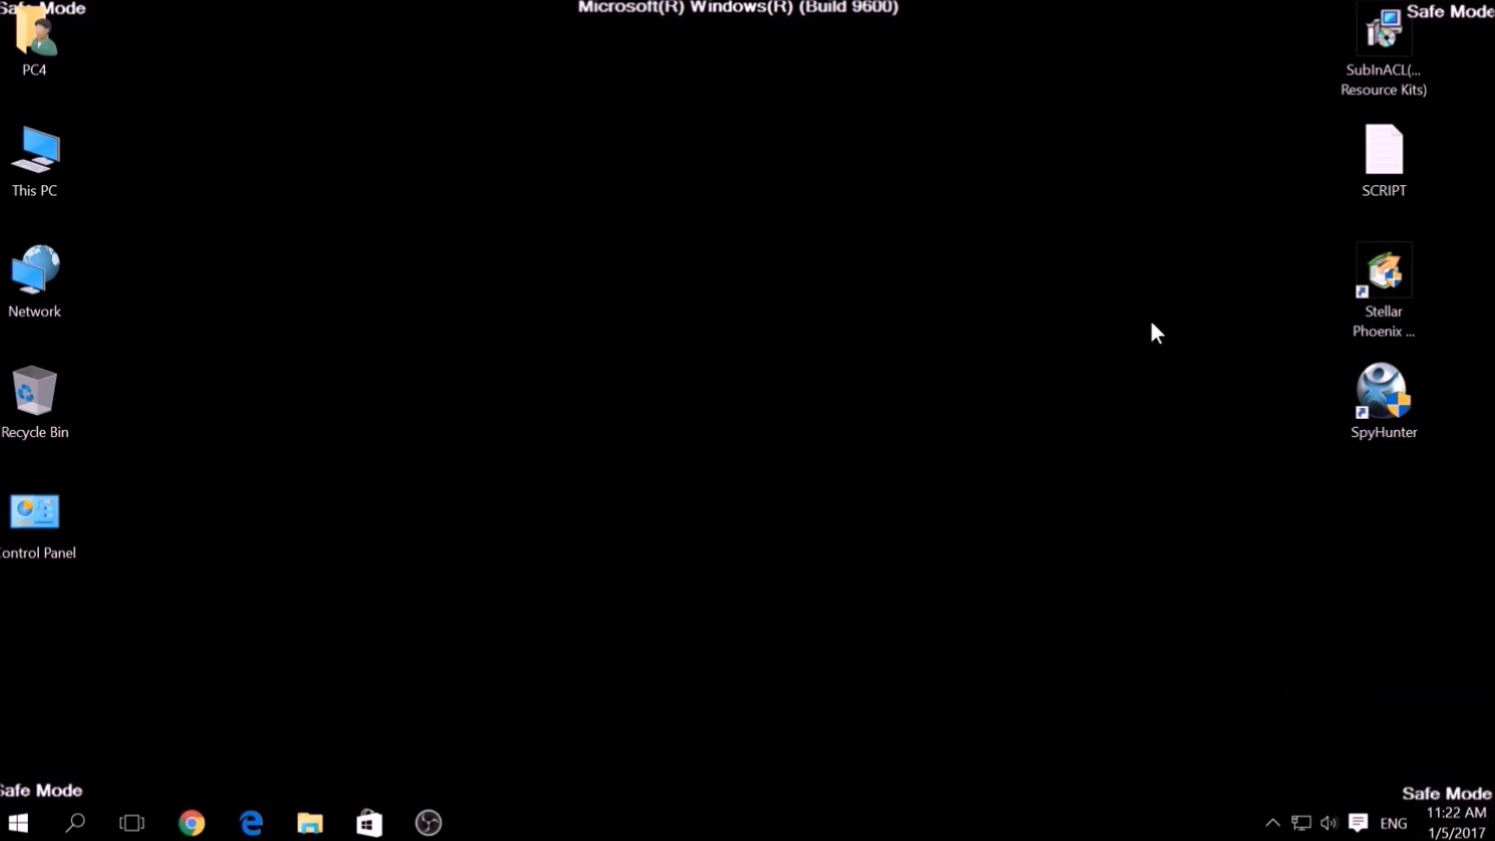
click(1364, 87)
- Open SCRIPT, copy its nine subinacl commands, minimize Notepad and launch the SubInACL installer
double_click(1385, 151)
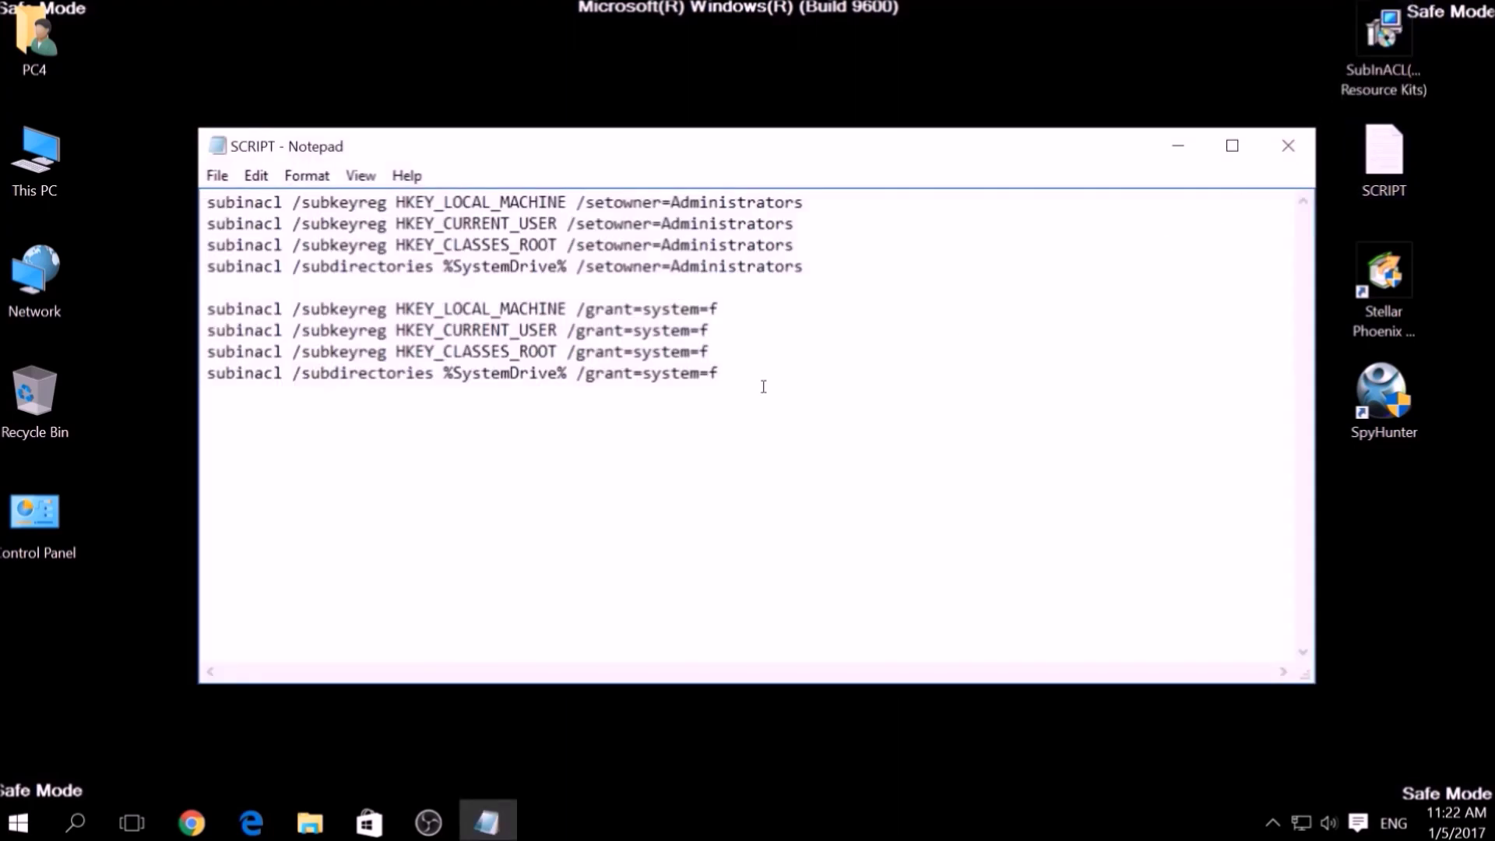
drag(761, 384, 161, 194)
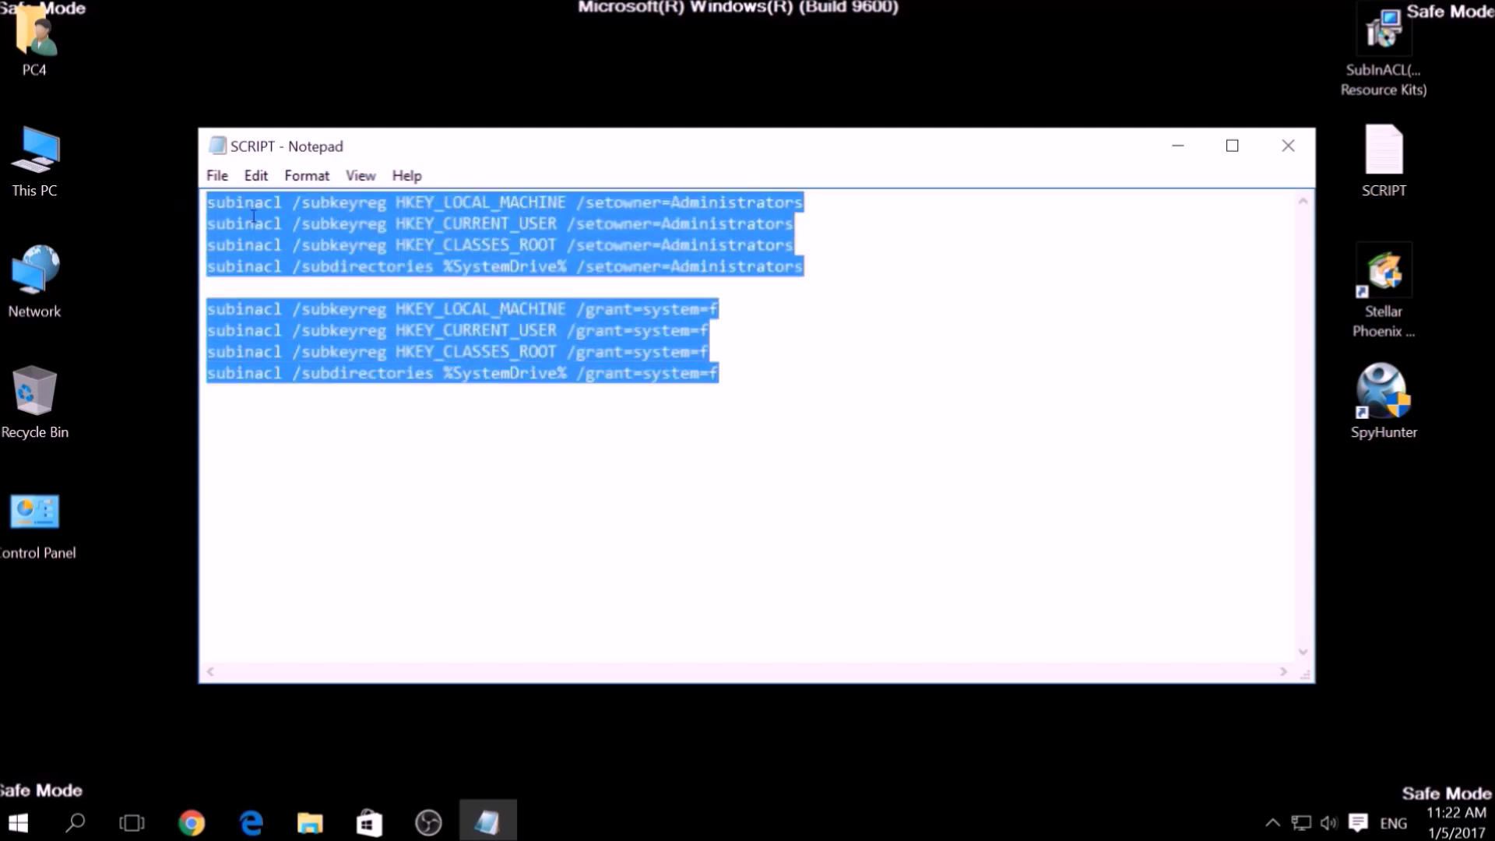
right_click(397, 216)
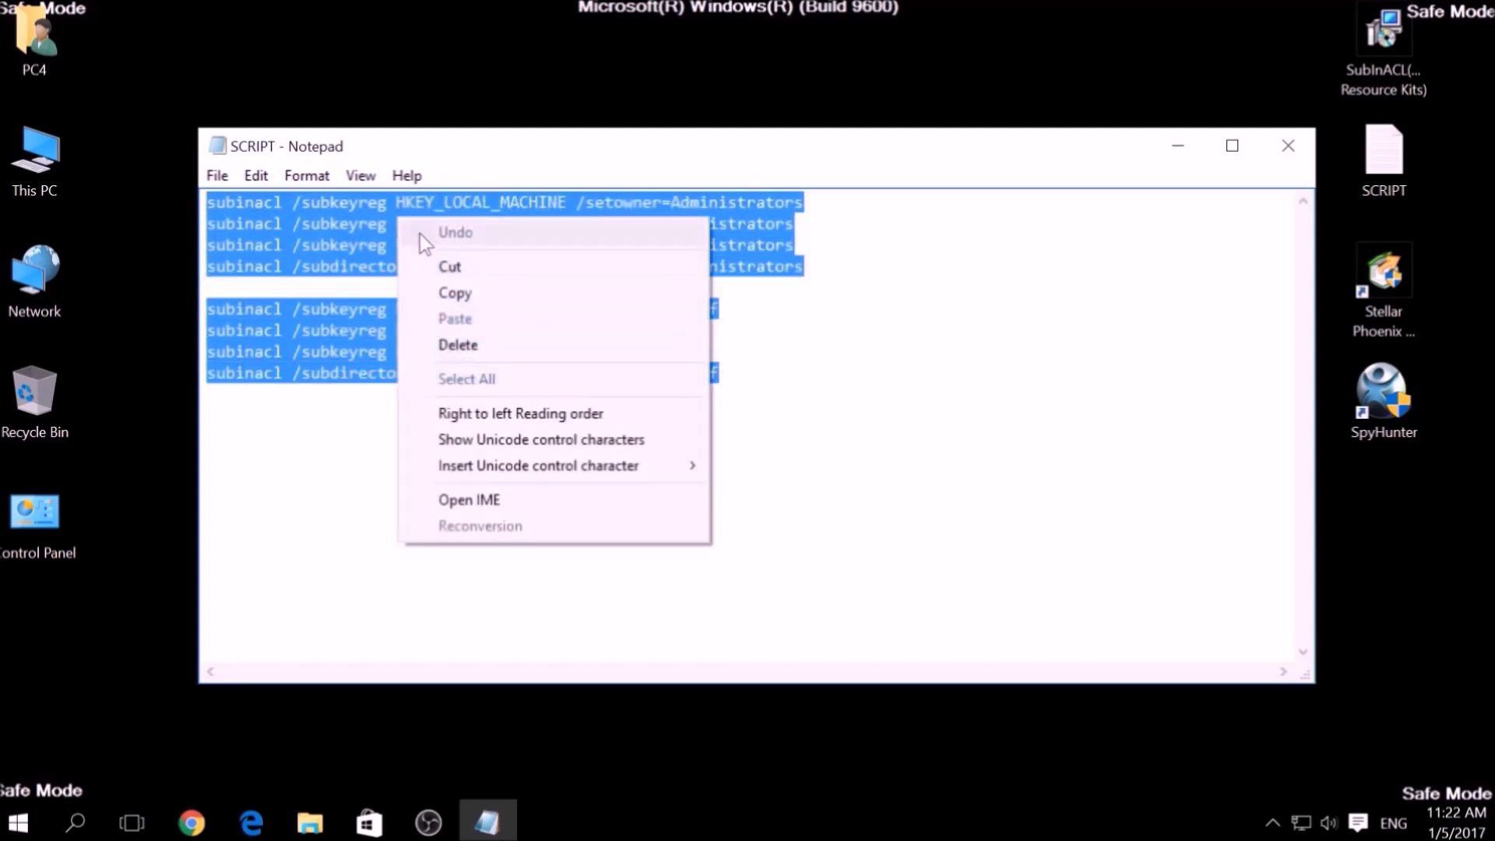
click(454, 293)
click(450, 267)
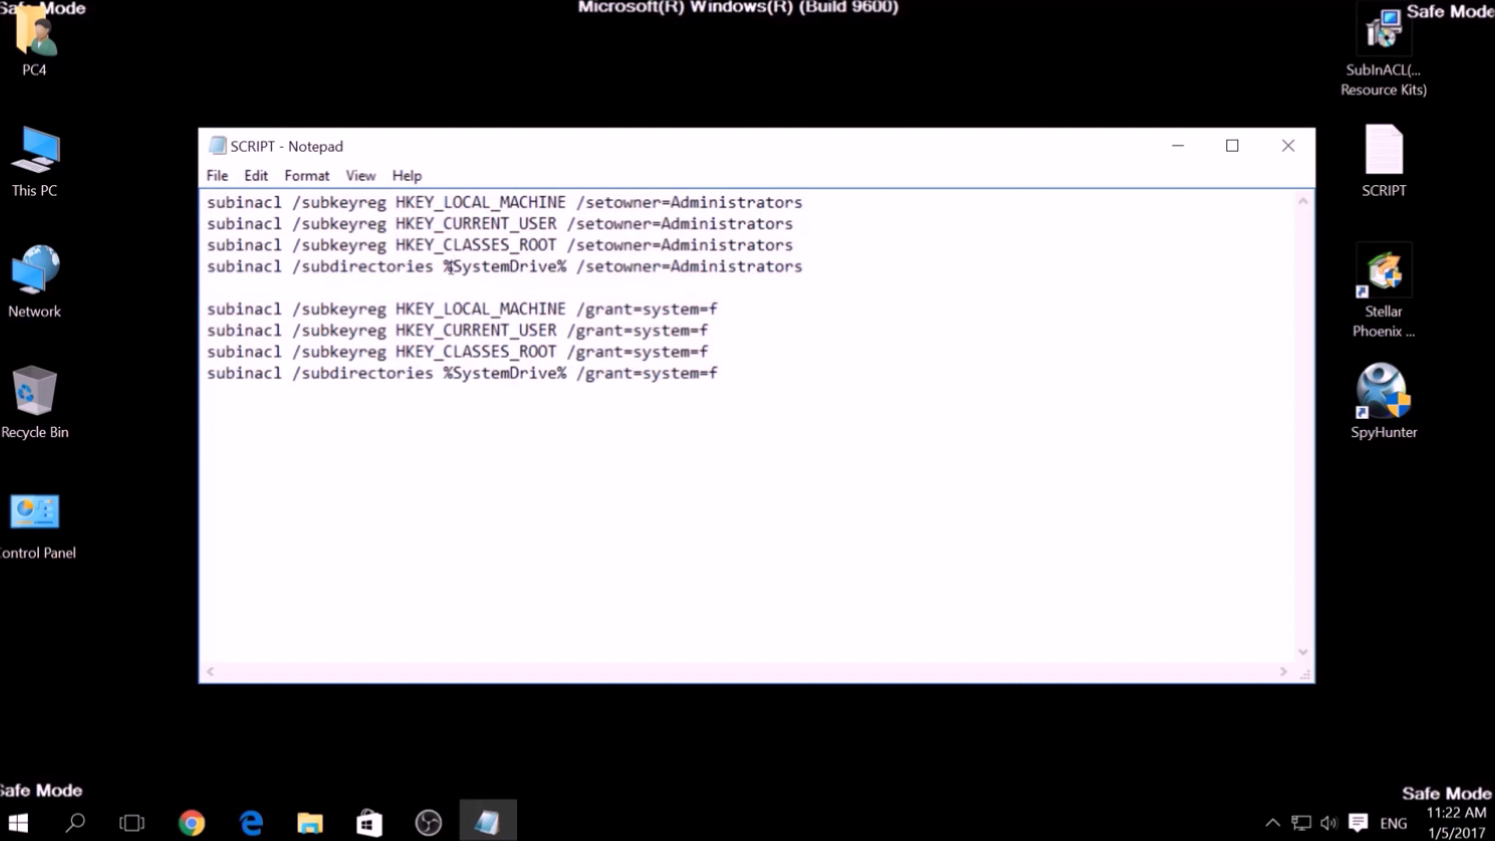
click(1188, 156)
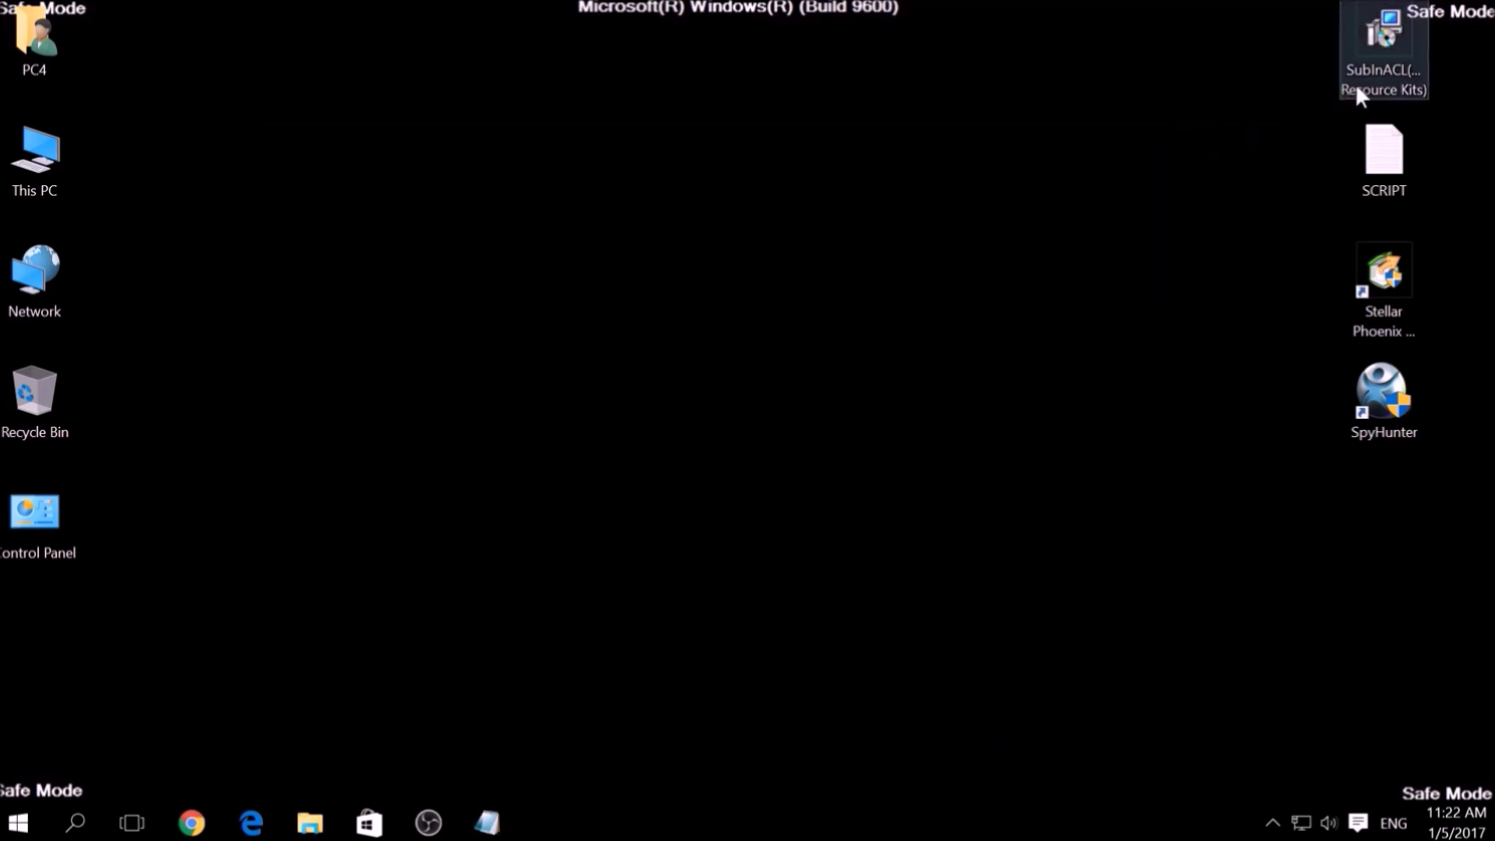
double_click(1361, 79)
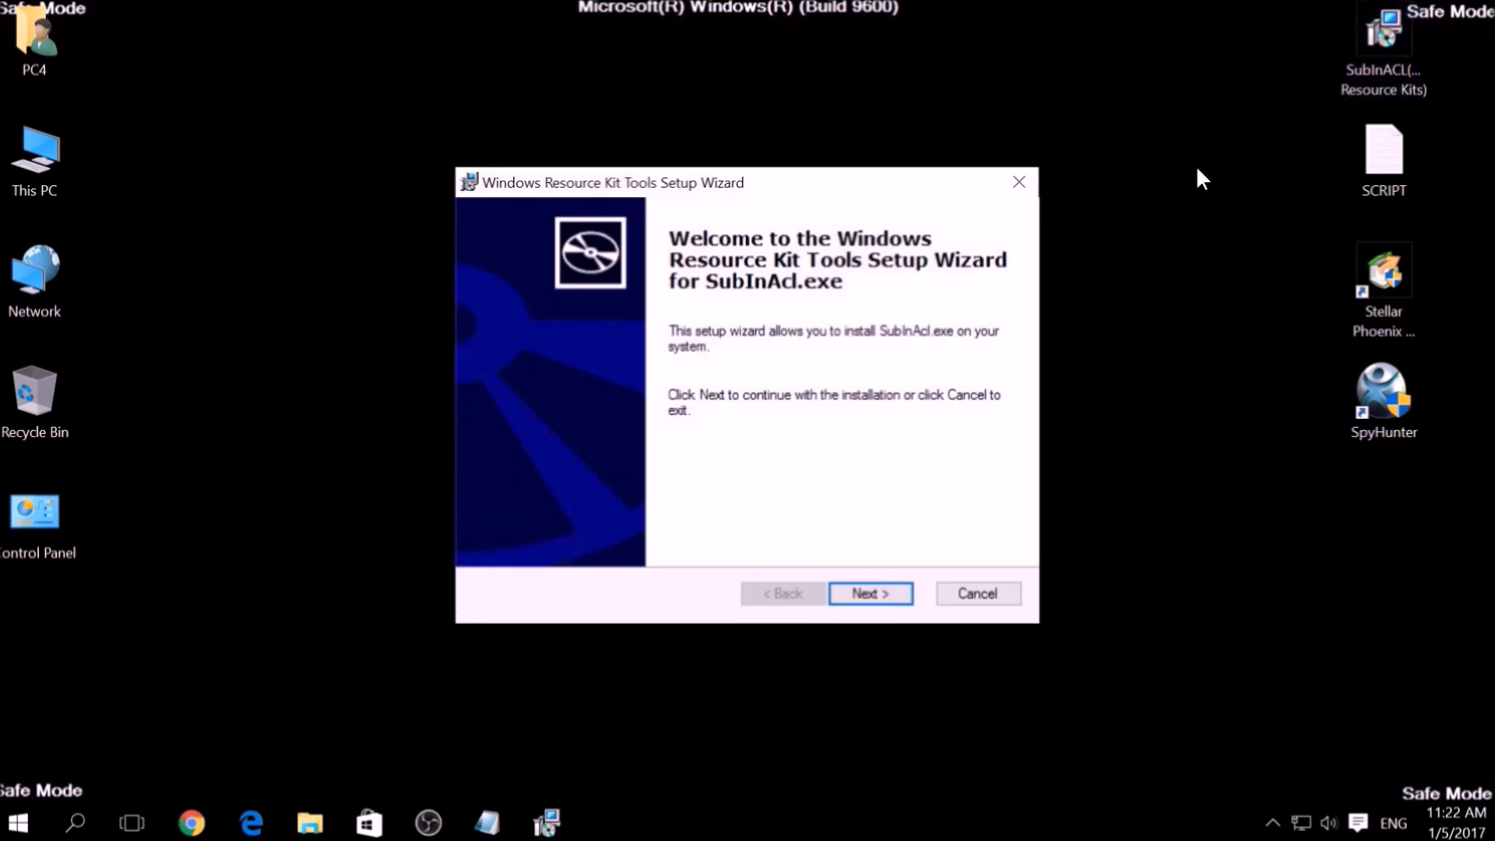
- Accept the licence and install SubInAcl.exe through the setup wizard, then restore the SCRIPT window
click(869, 590)
click(739, 531)
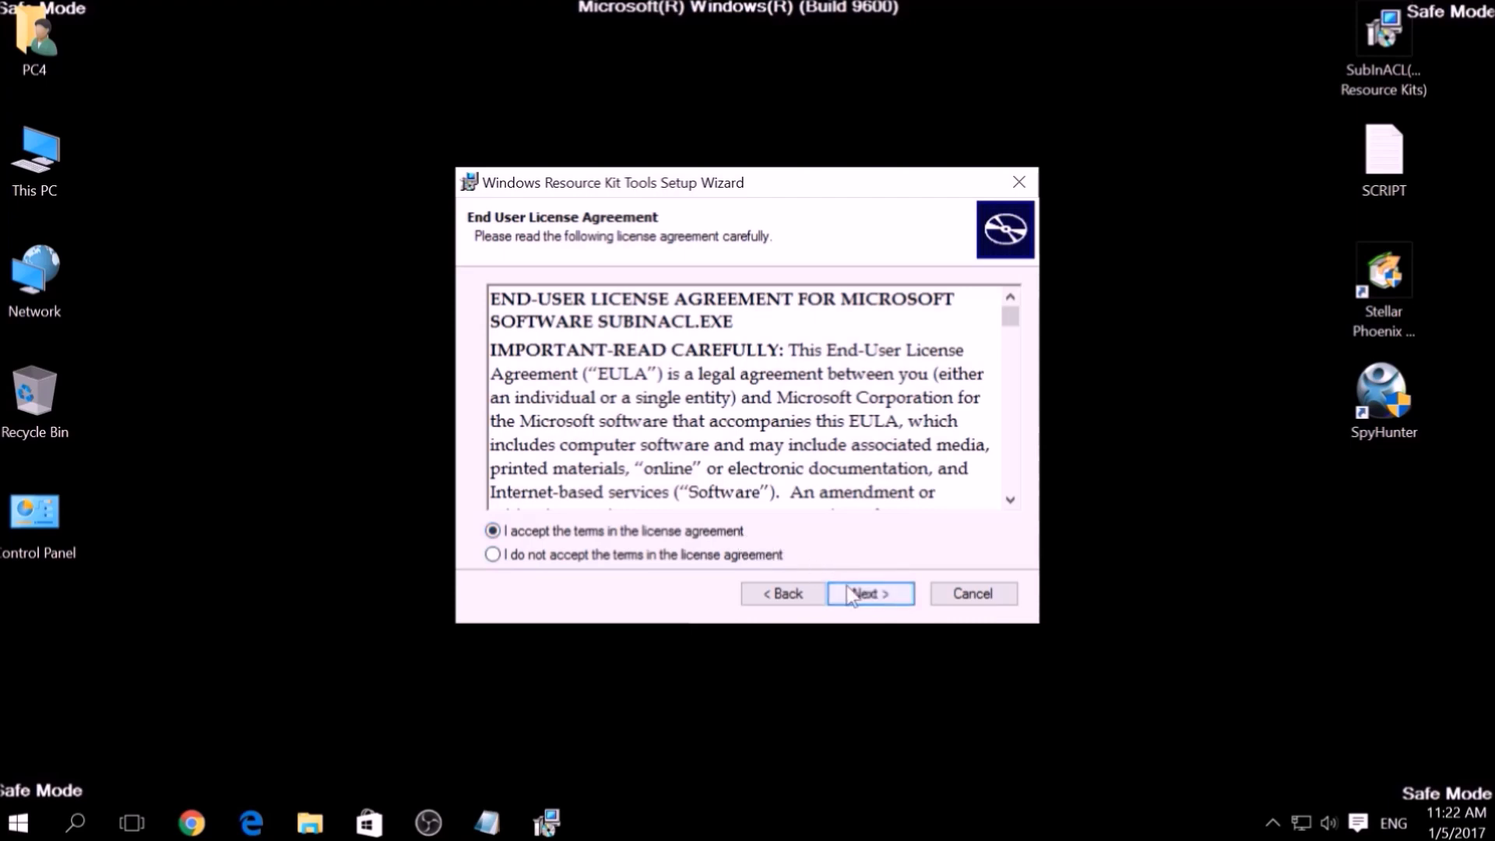
click(847, 590)
click(847, 588)
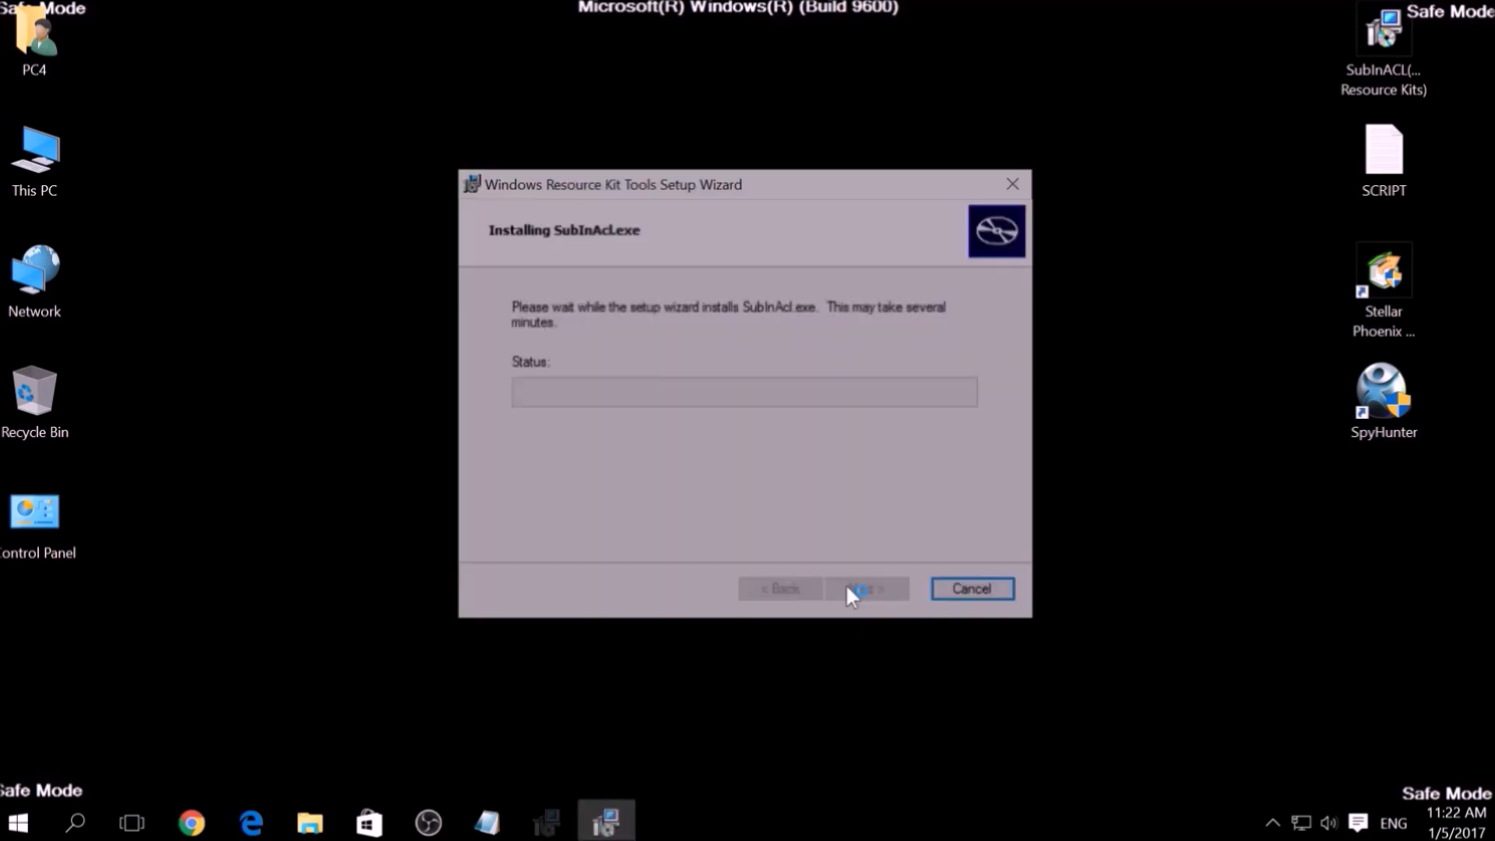
click(861, 595)
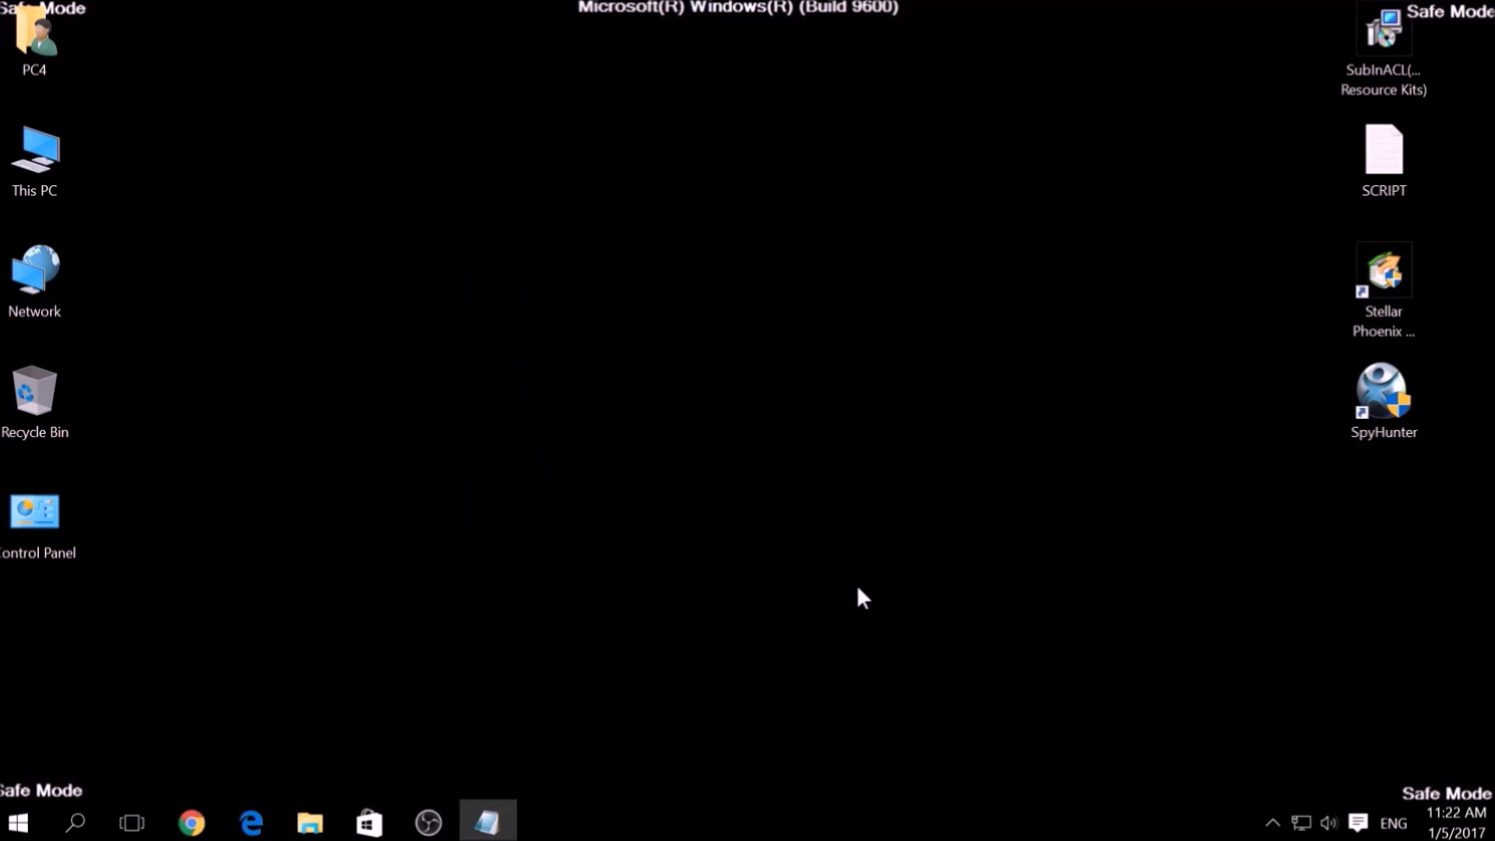
click(502, 810)
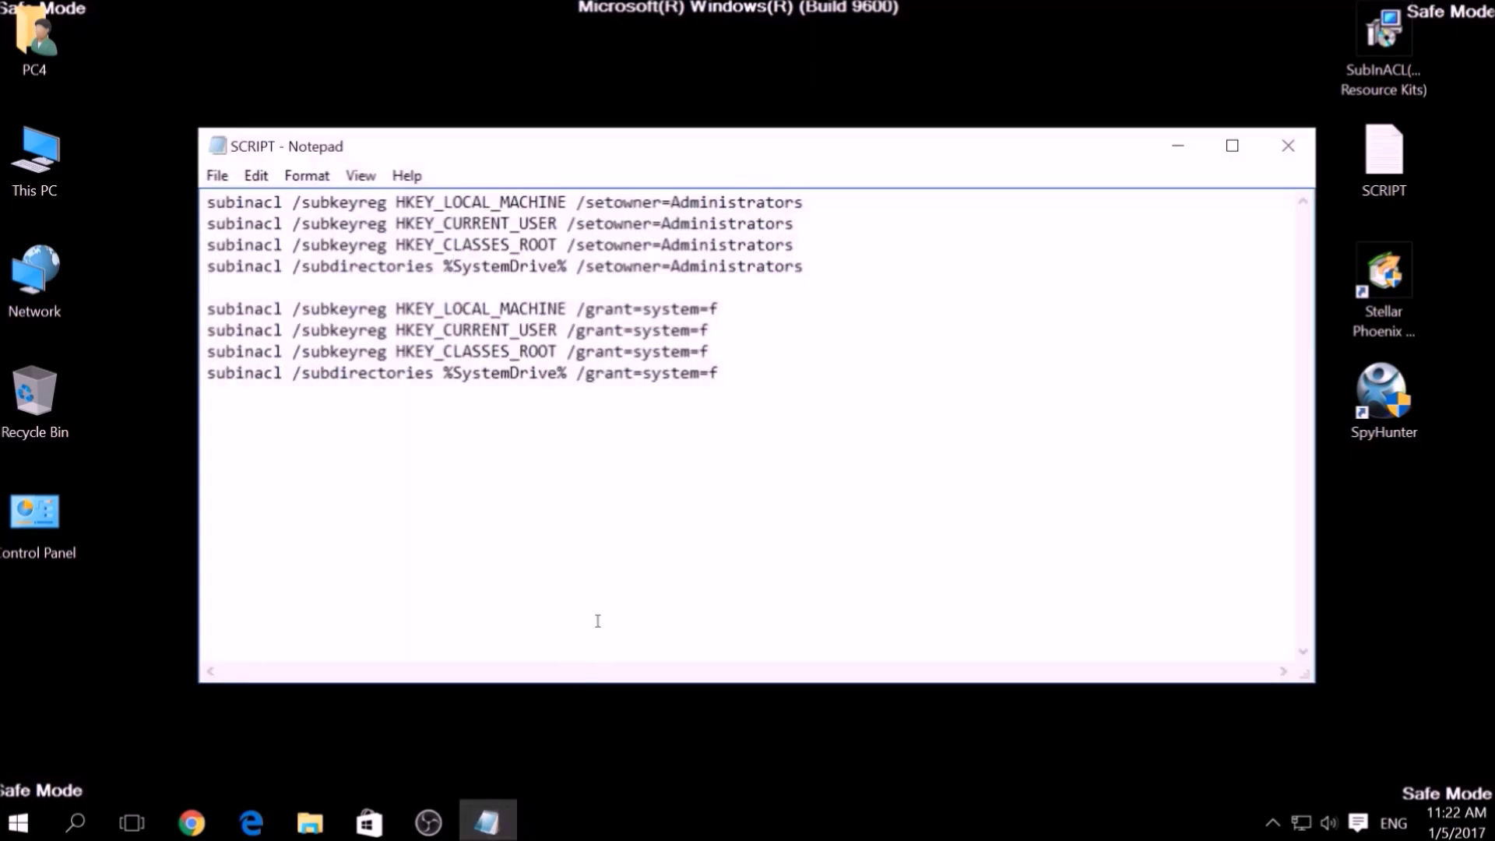
- Save the script on the Desktop as FIX.BAT with type All Files, then close Notepad
drag(721, 375, 201, 193)
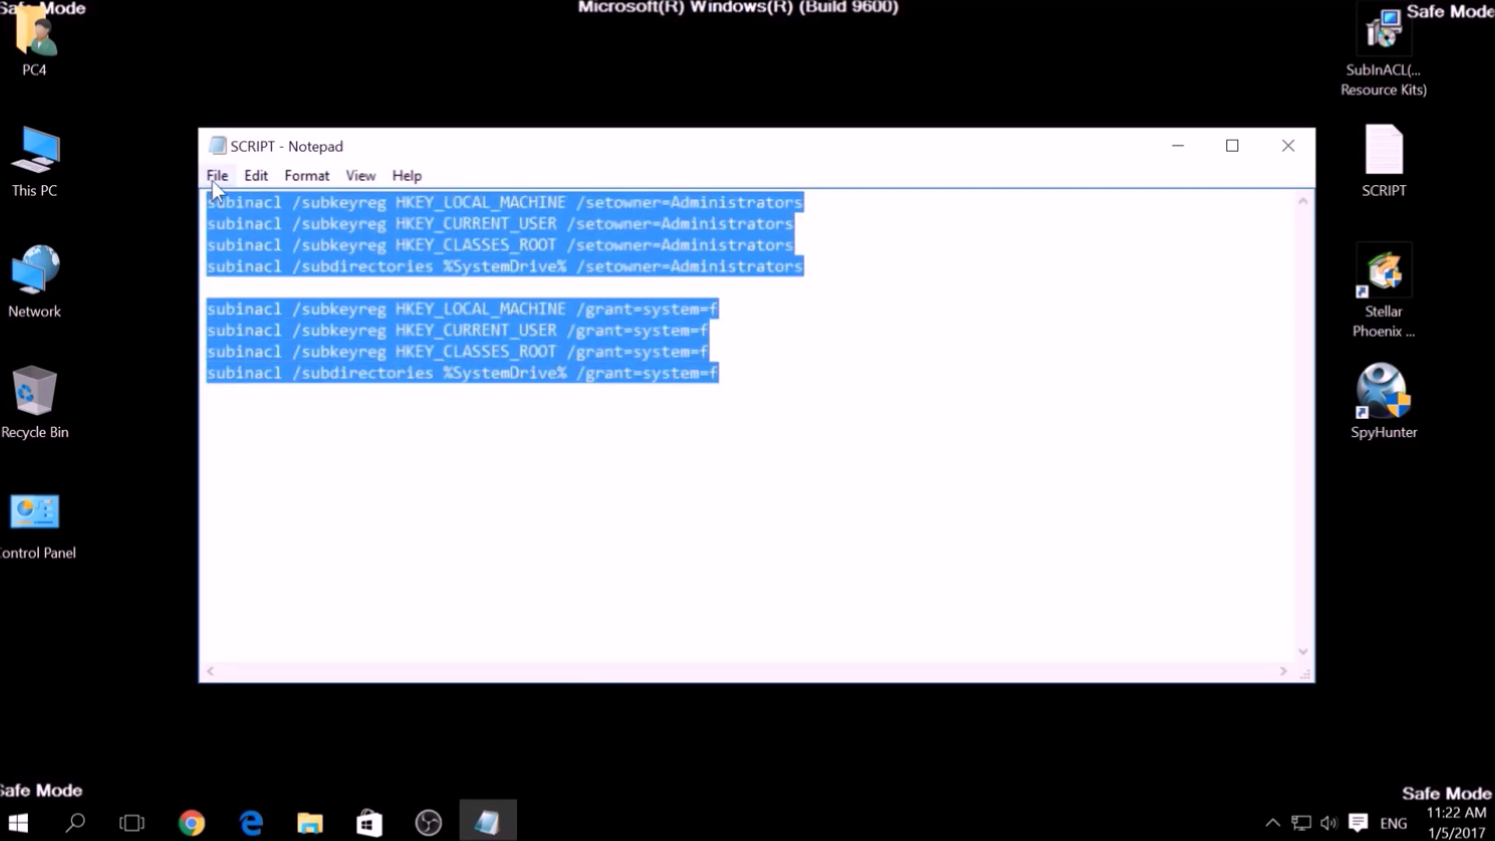
click(216, 176)
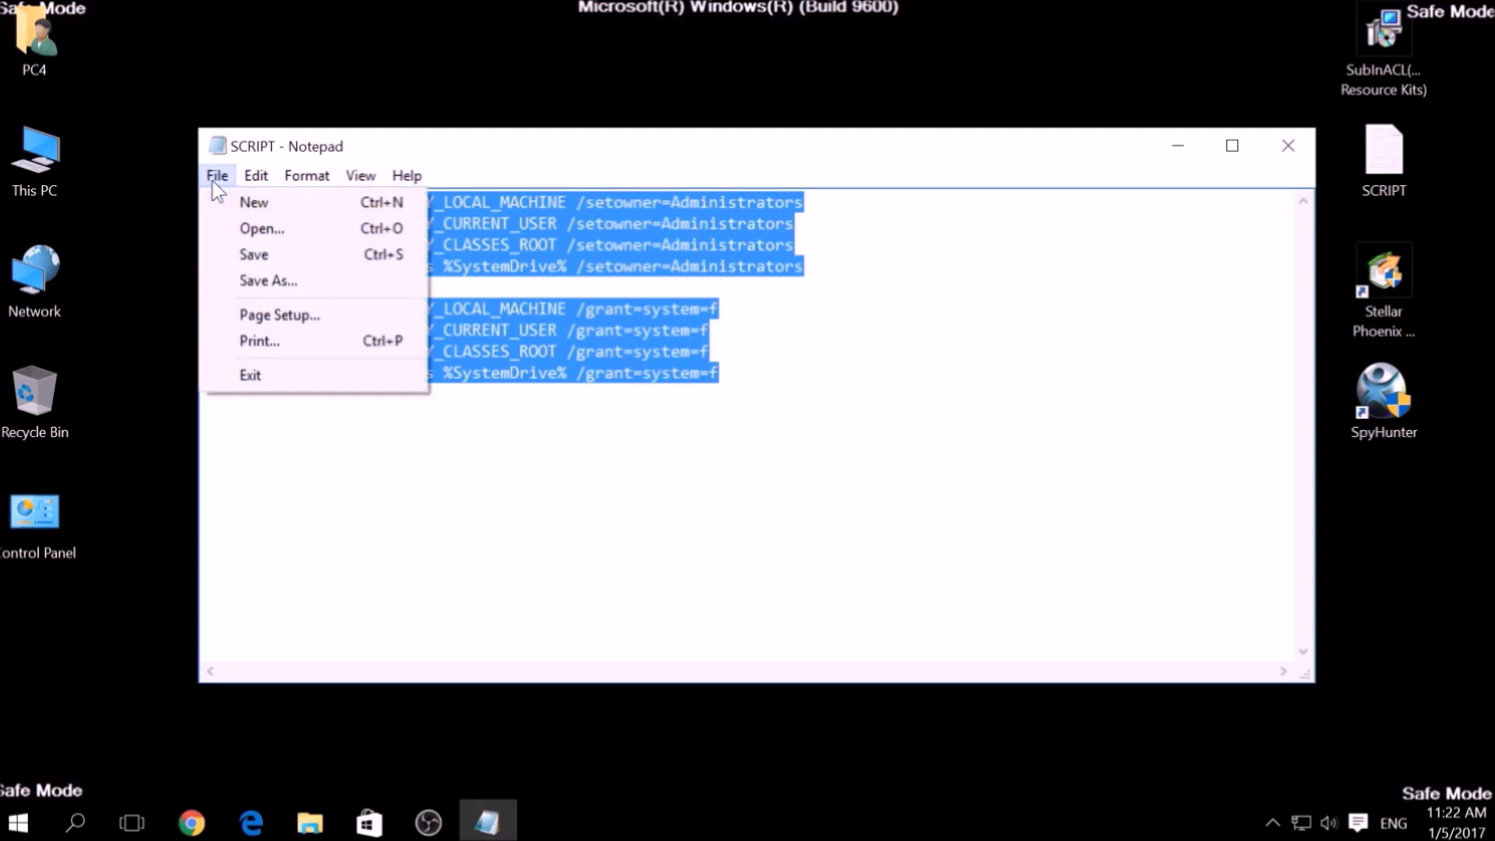
click(272, 281)
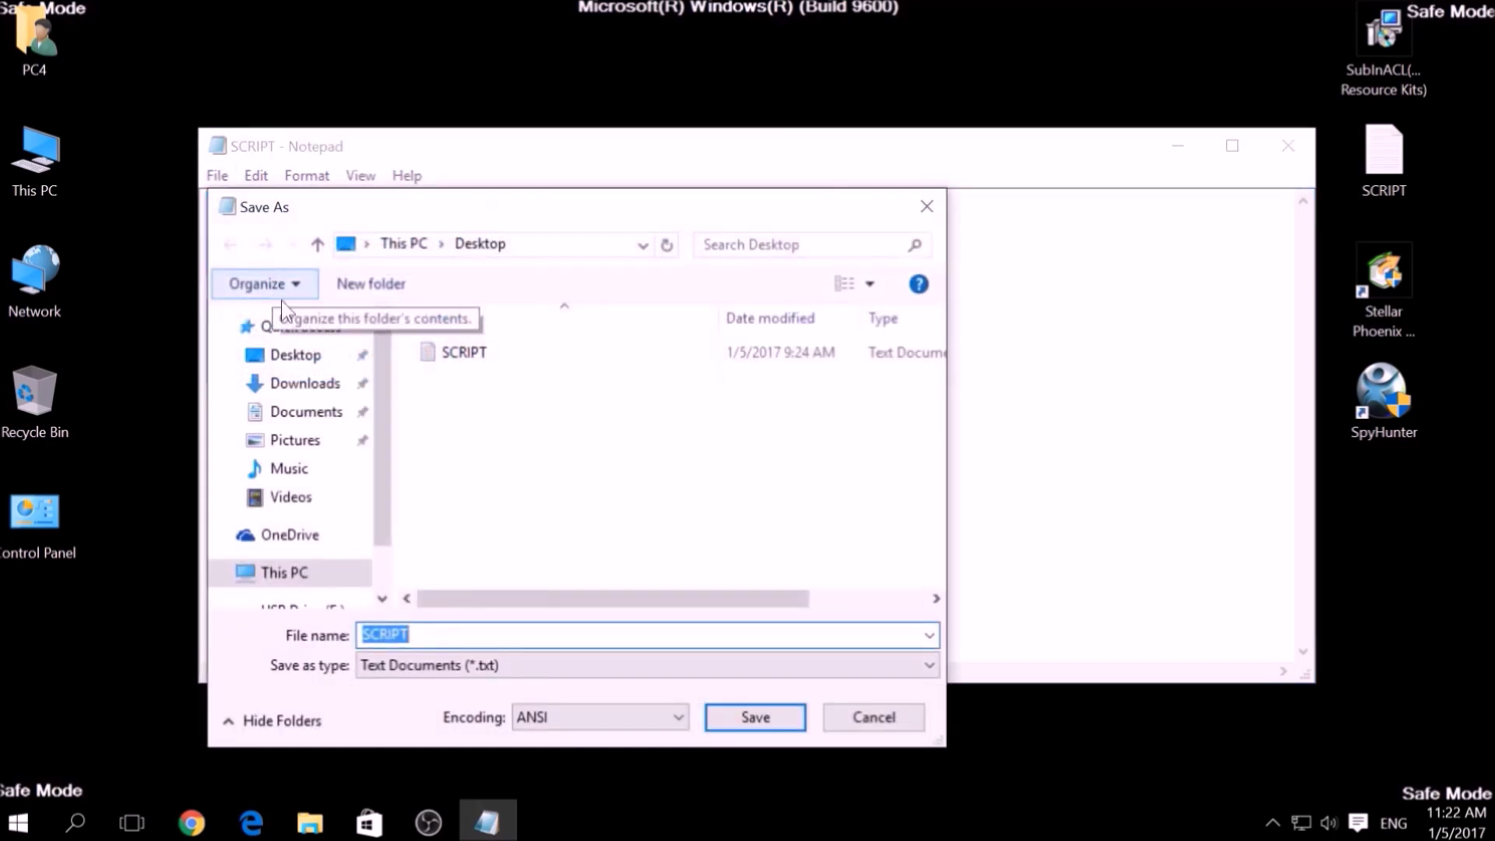
click(288, 359)
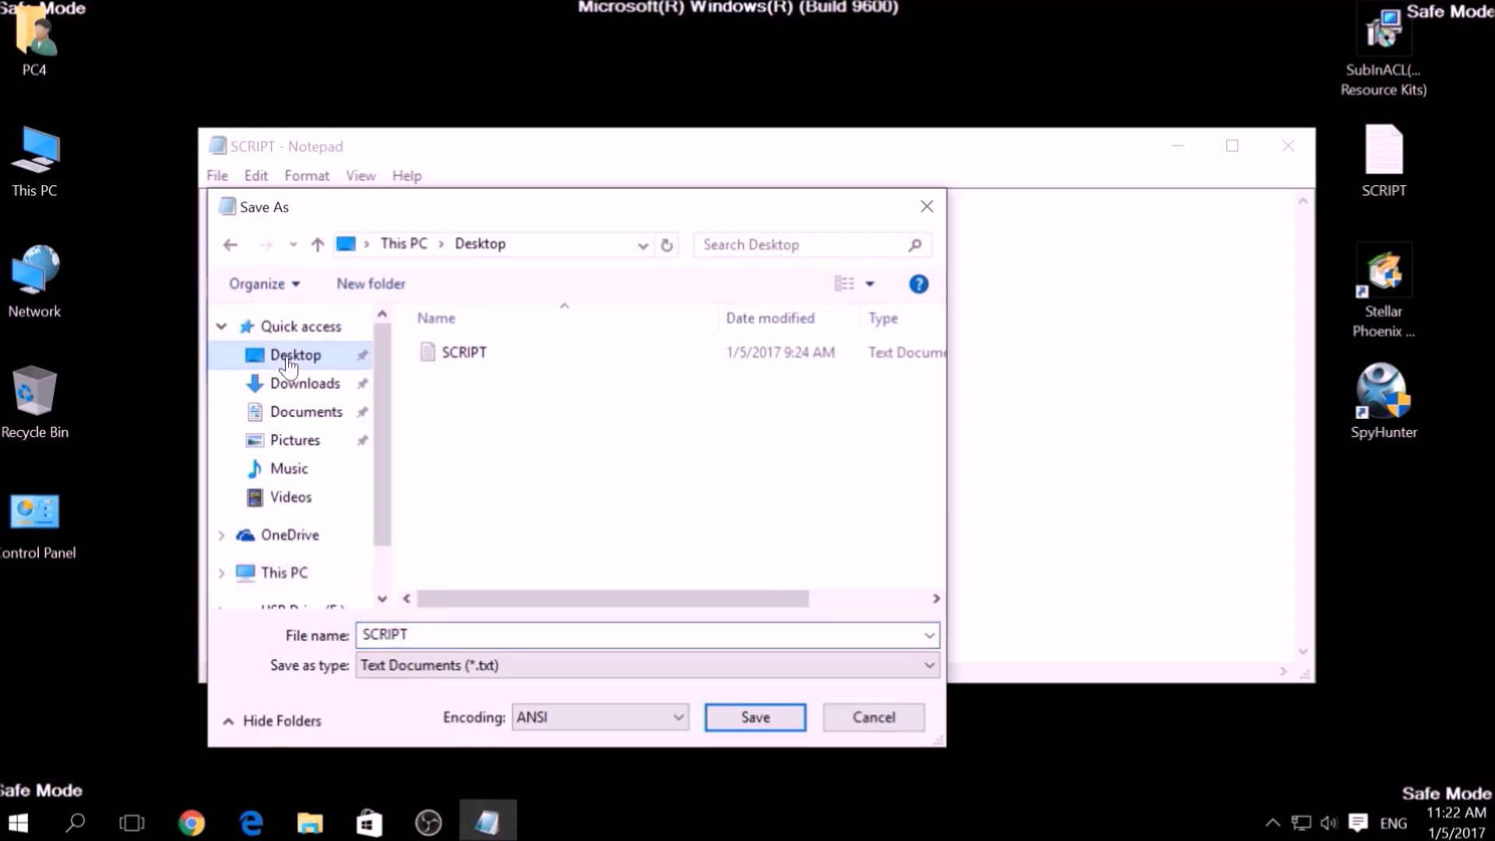
double_click(382, 634)
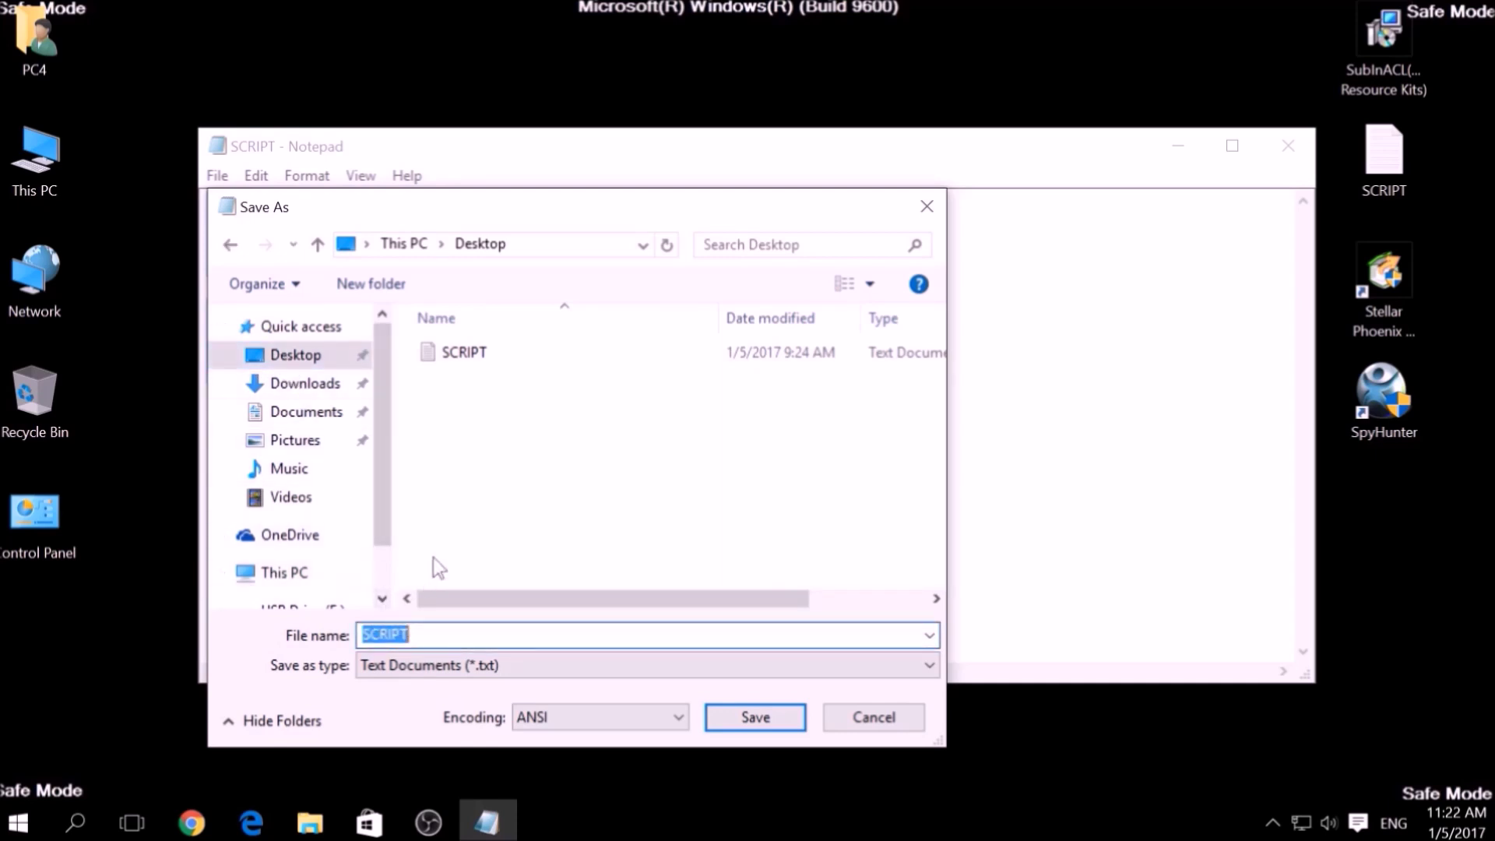
text(FIX.BAT)
key(shift+Left)
key(shift+Left)
key(shift+Left)
click(399, 669)
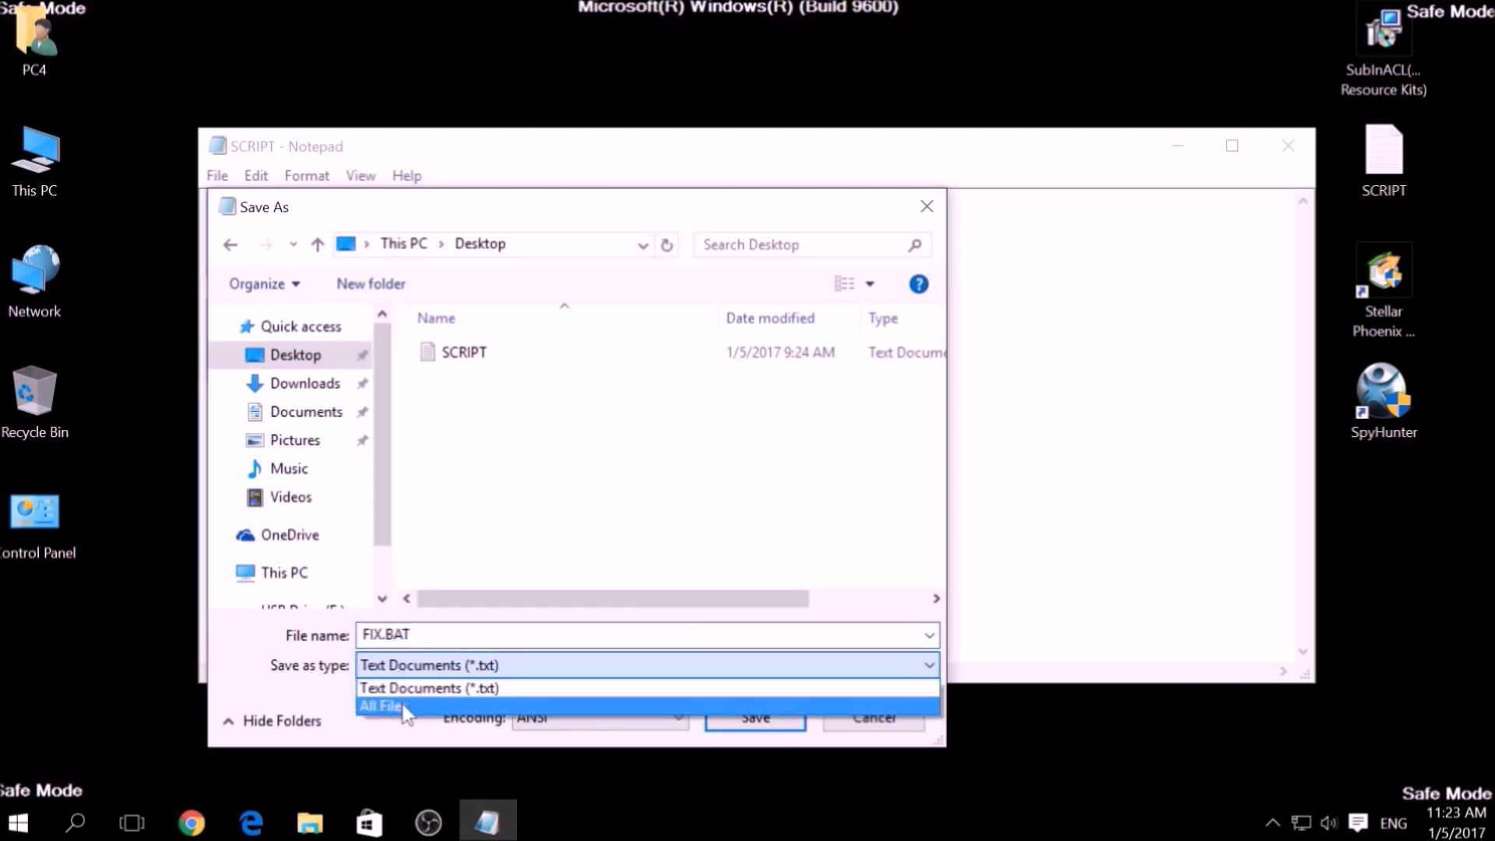
click(406, 707)
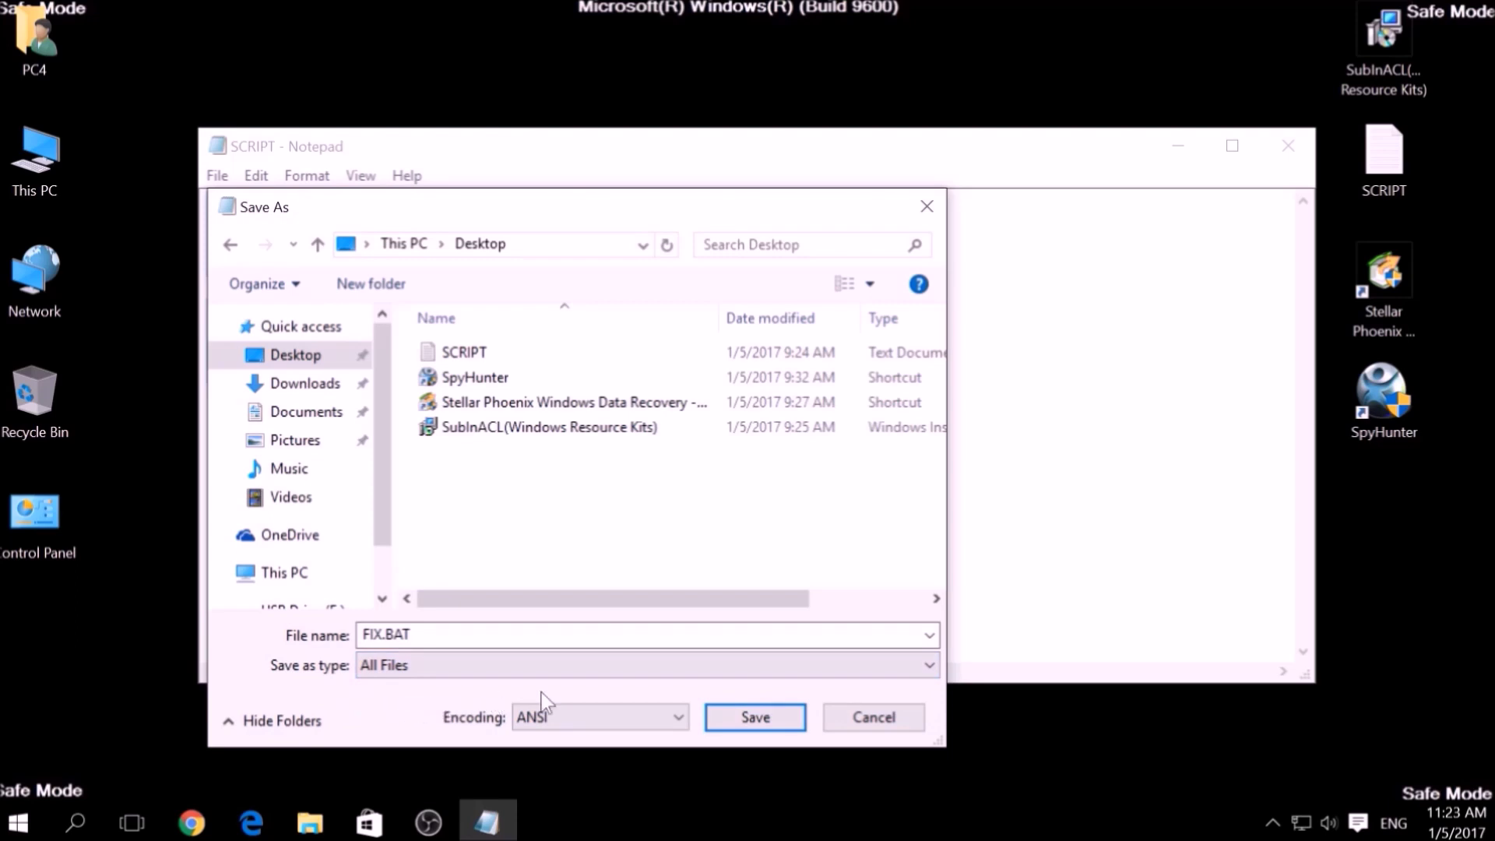
click(738, 711)
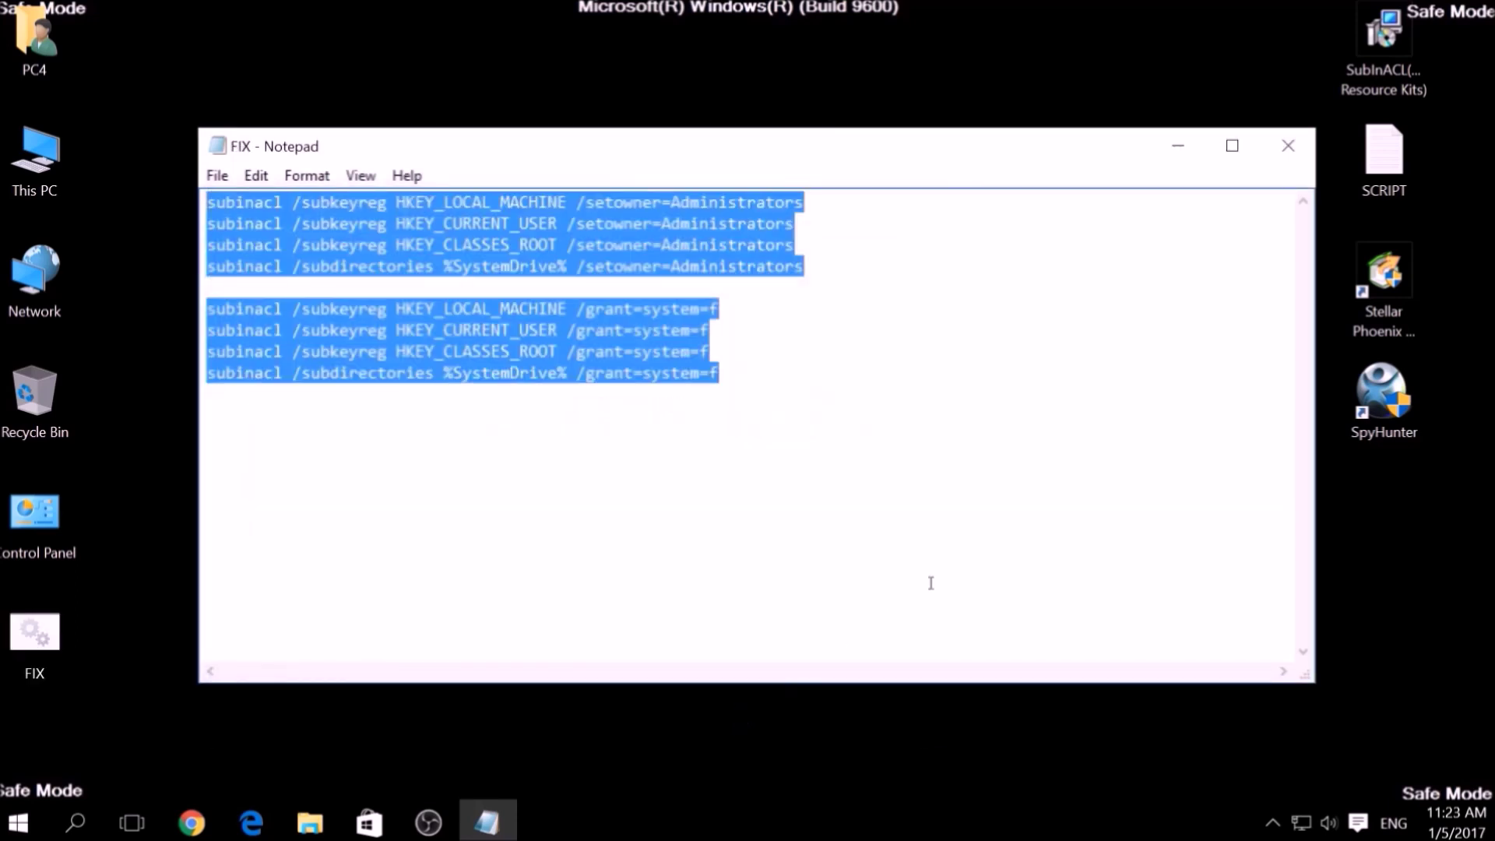
click(1288, 145)
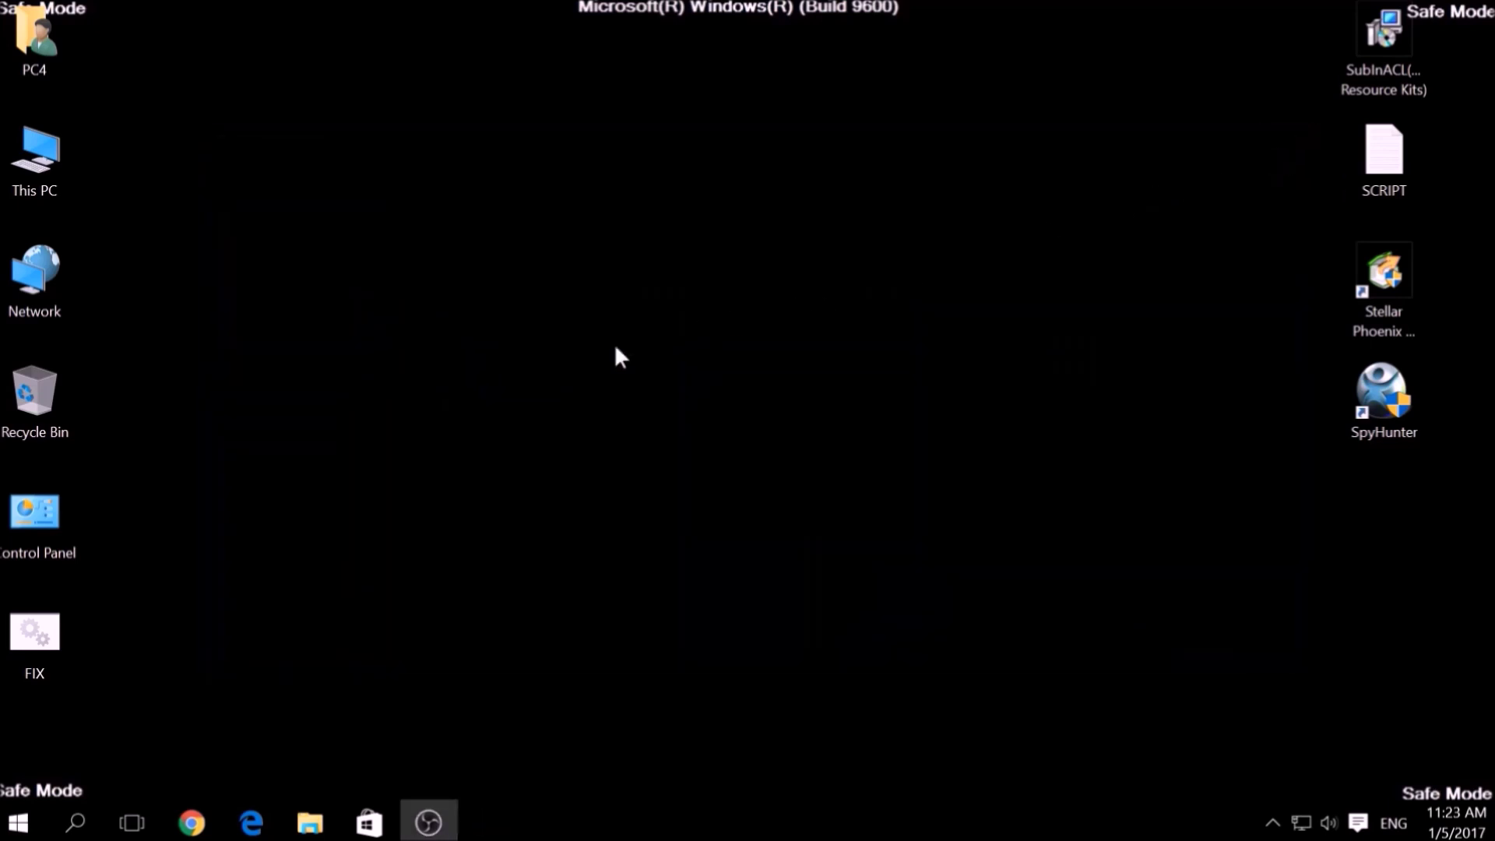
- Copy FIX from the desktop and browse to C:\Program Files (x86)\Windows Resource Kits\Tools
click(44, 616)
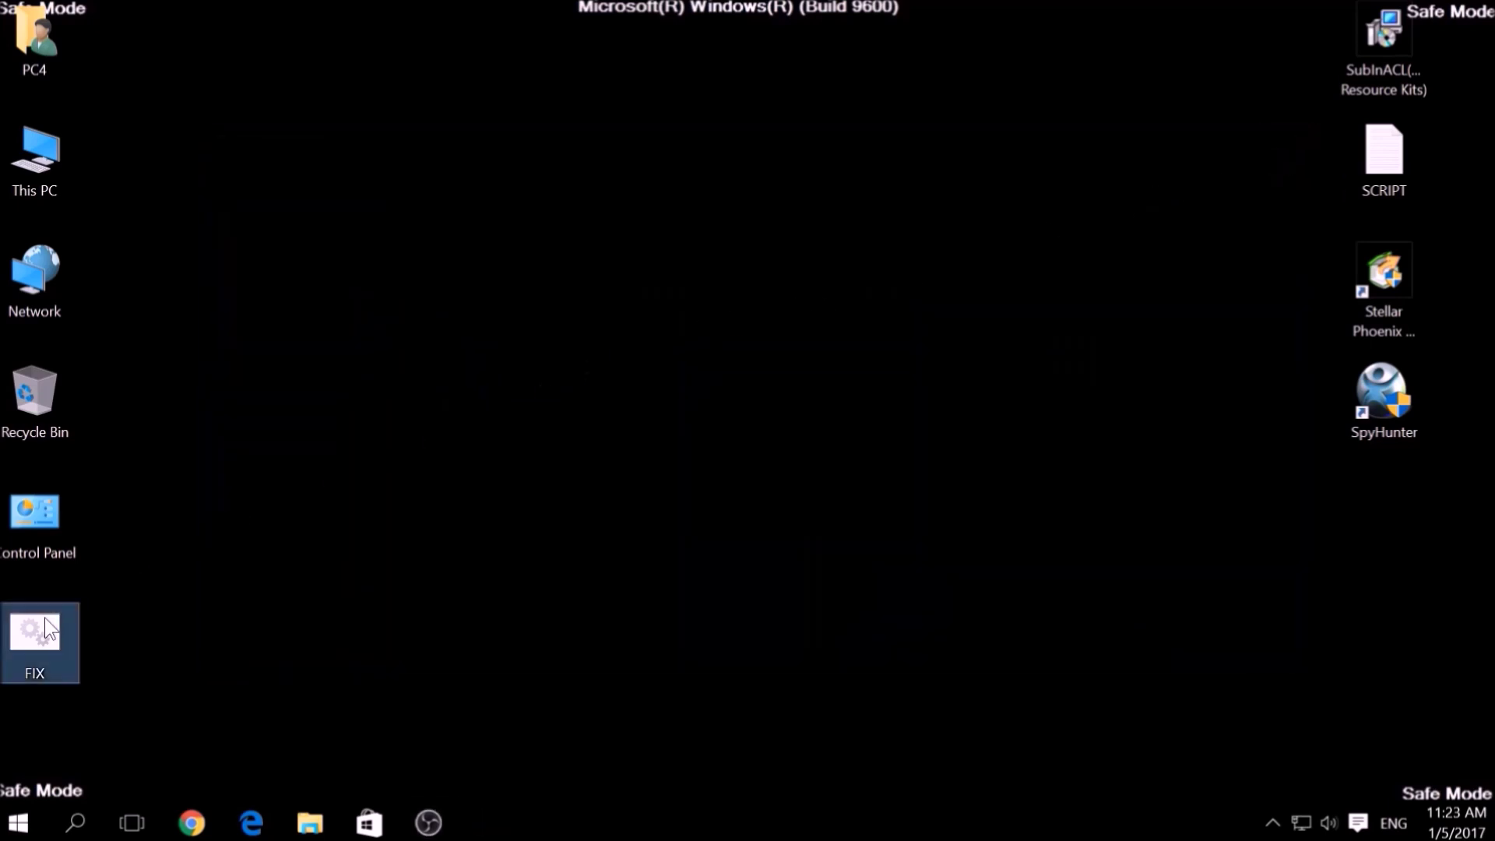
right_click(44, 618)
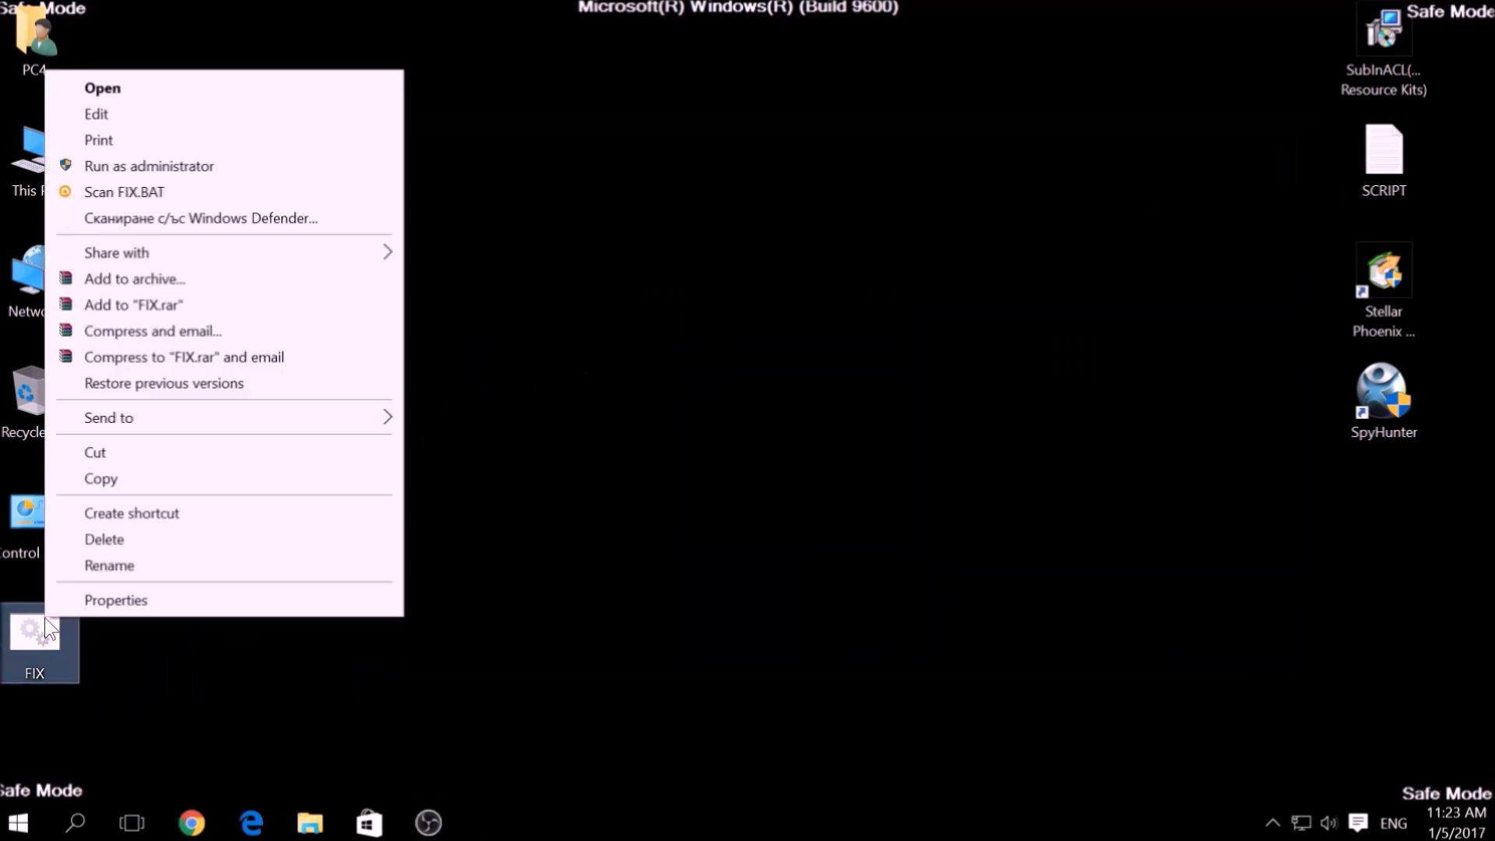
click(109, 477)
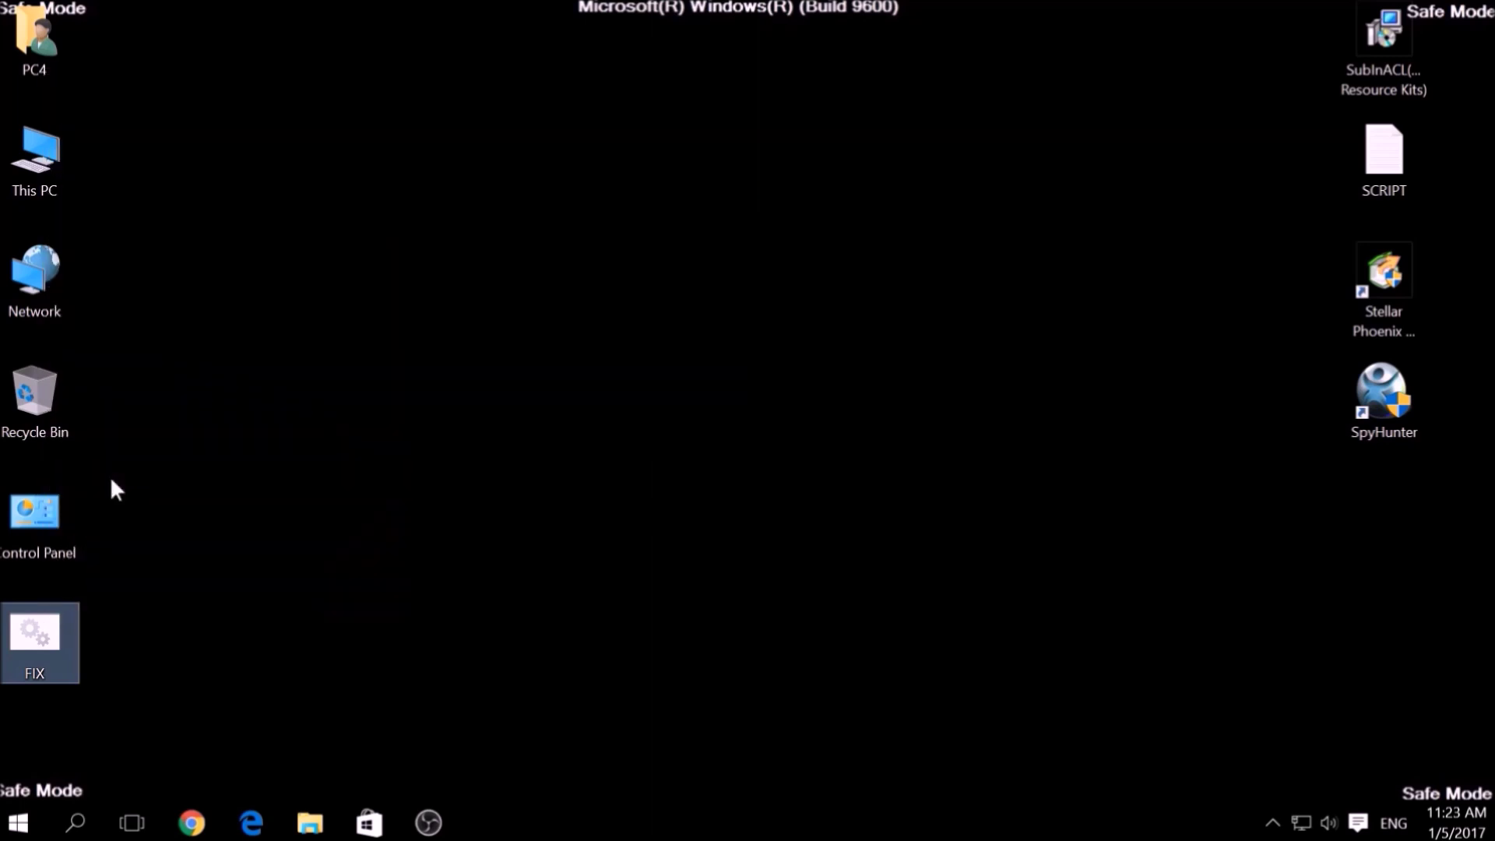
double_click(57, 162)
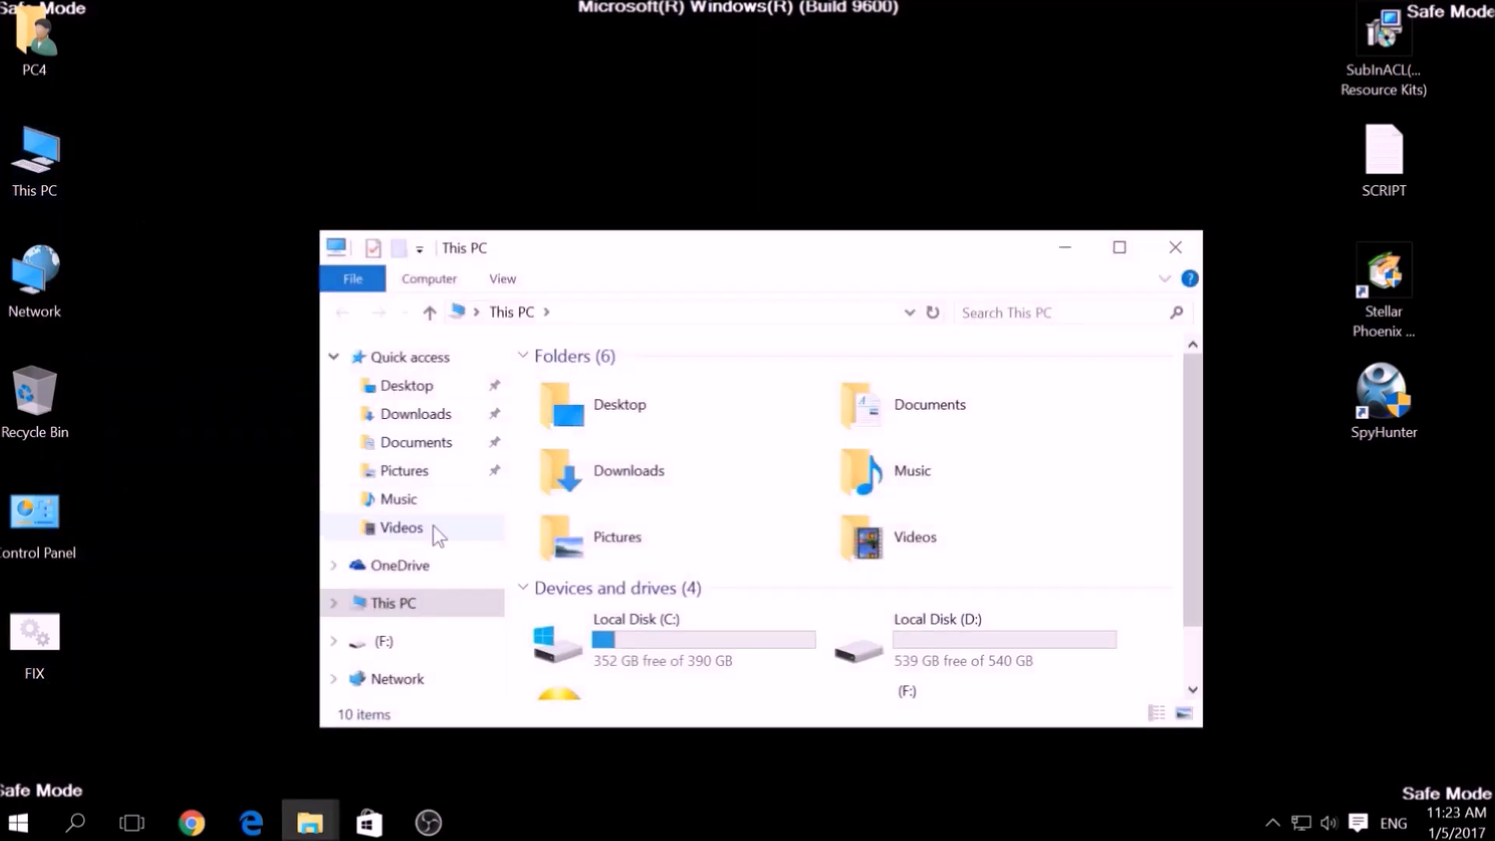
double_click(558, 639)
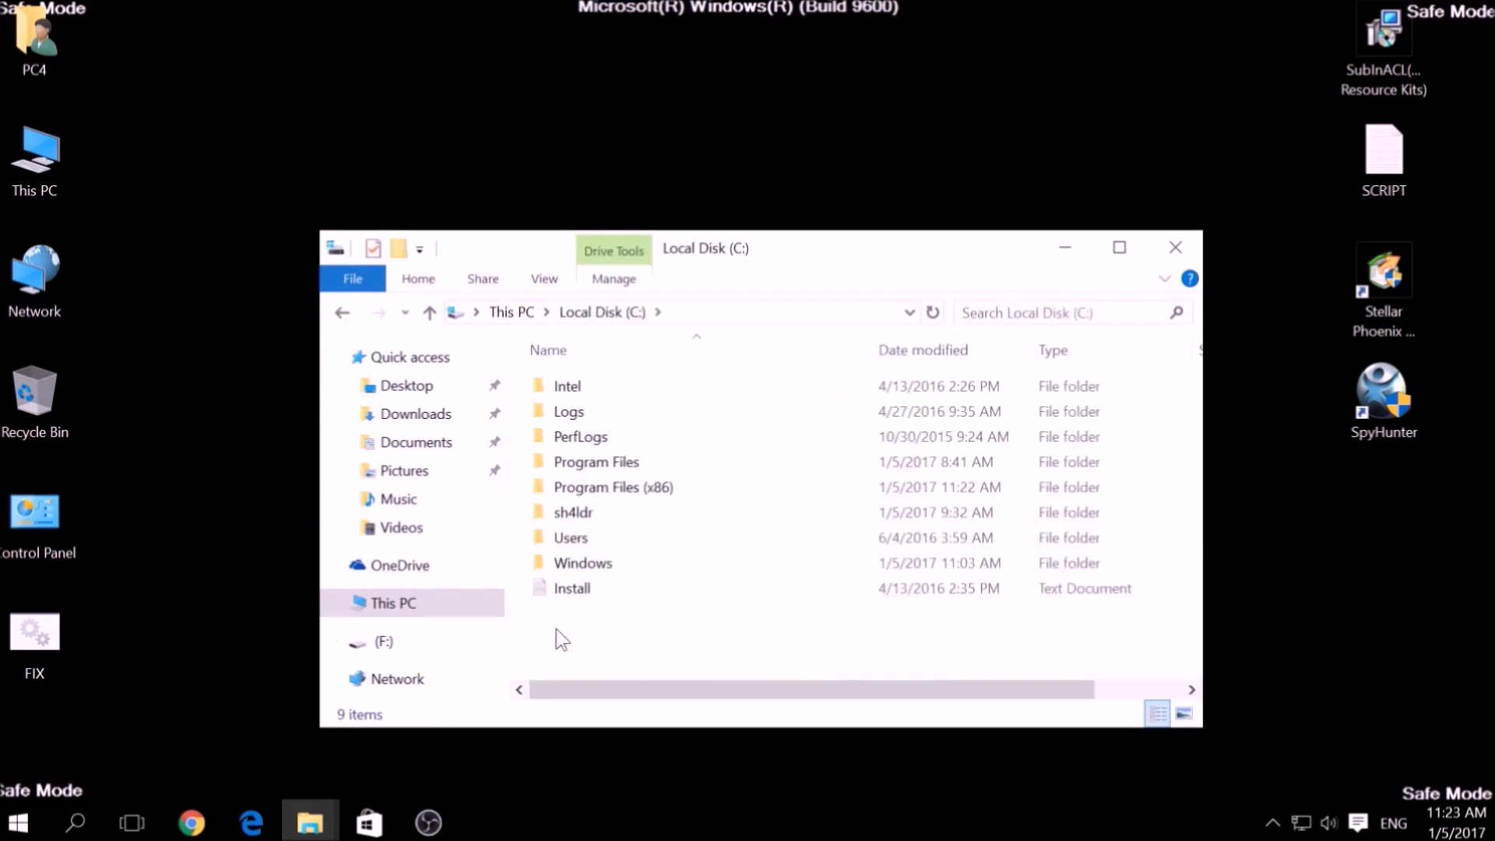
double_click(595, 487)
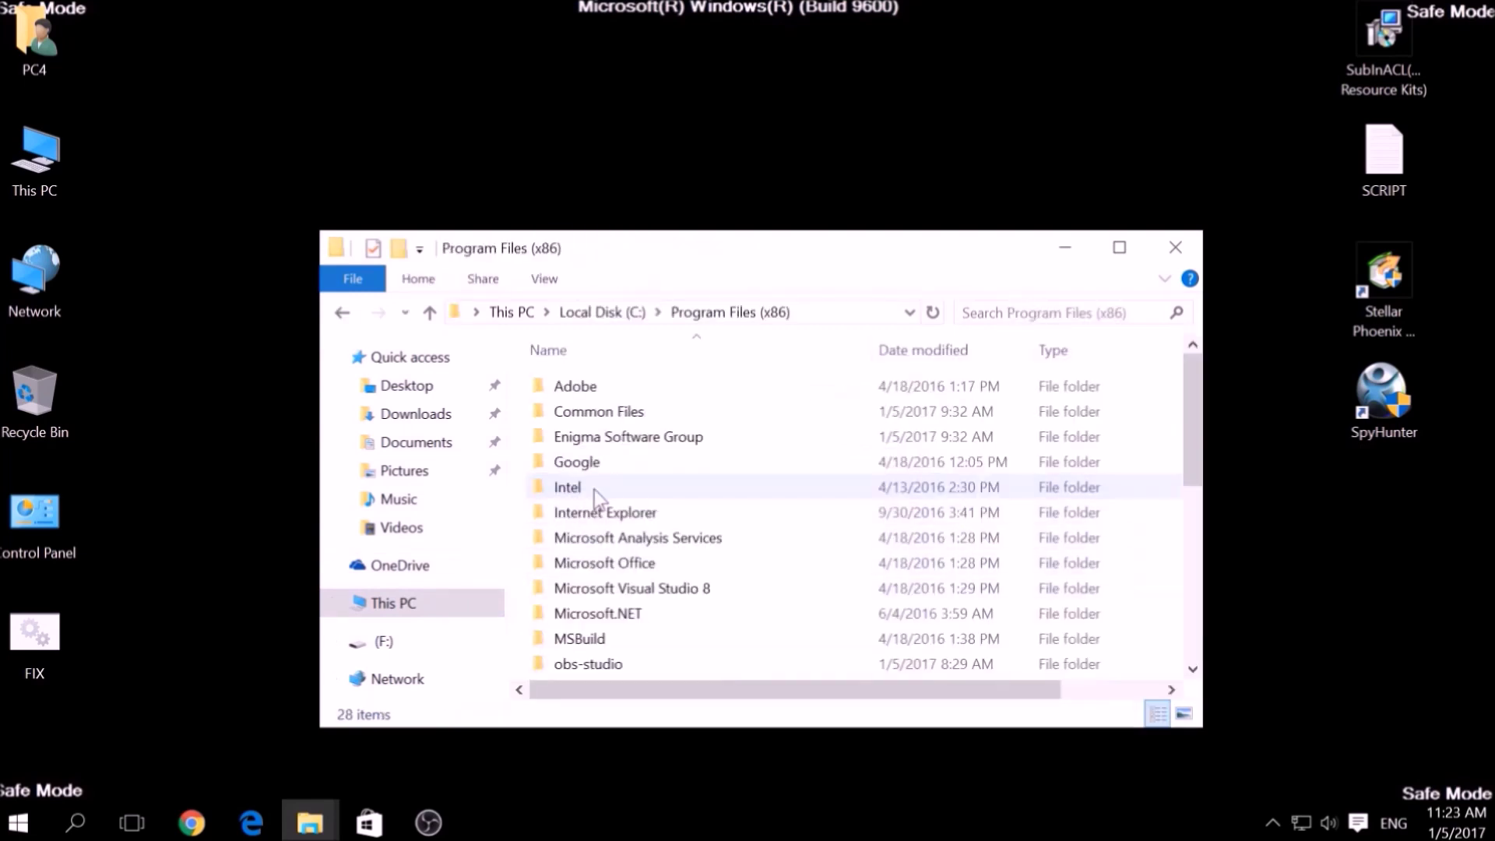
click(593, 489)
key(w)
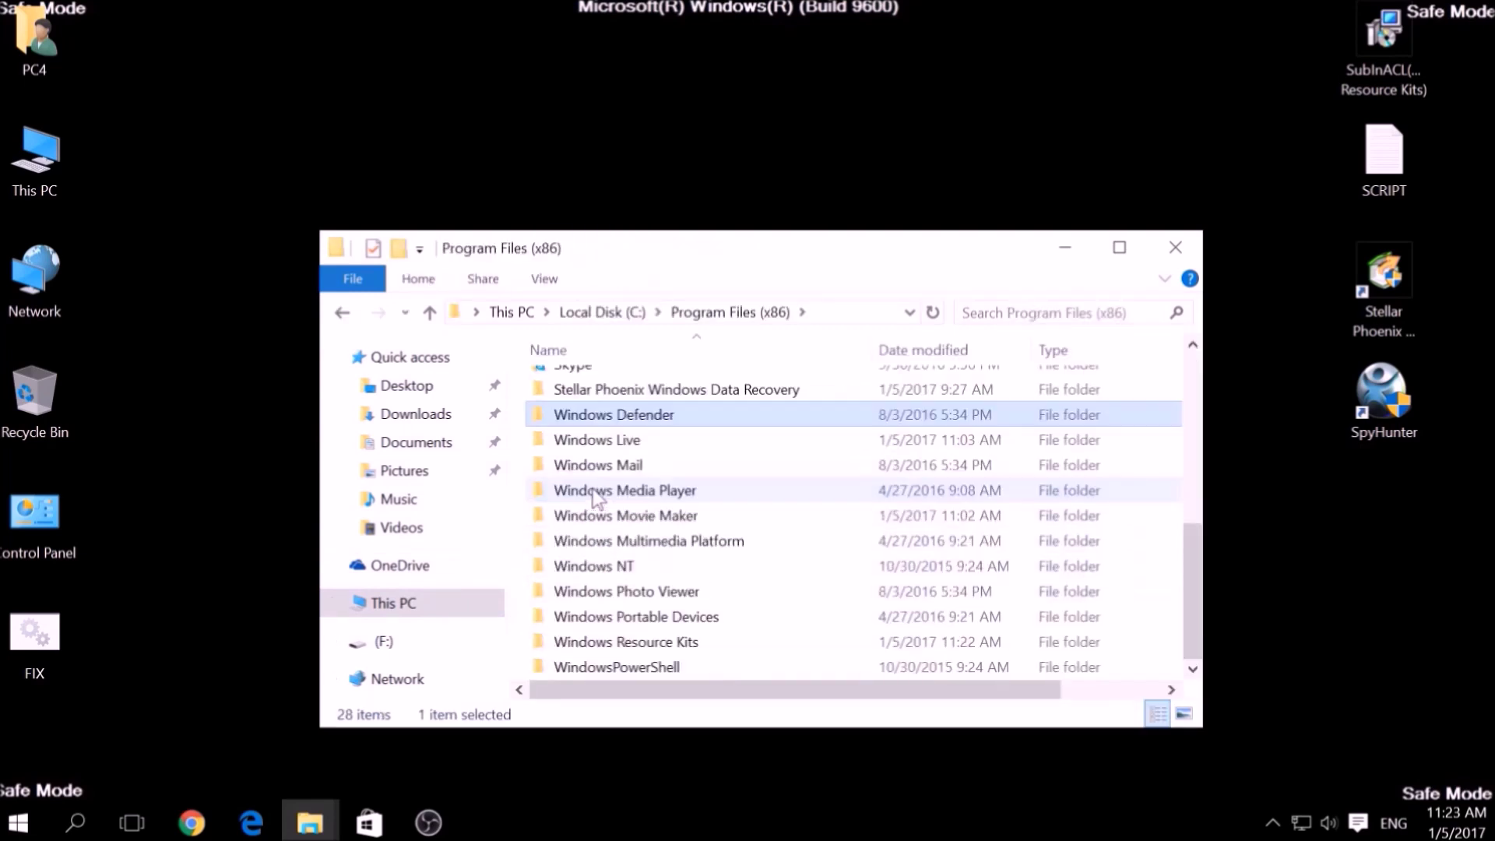
double_click(608, 638)
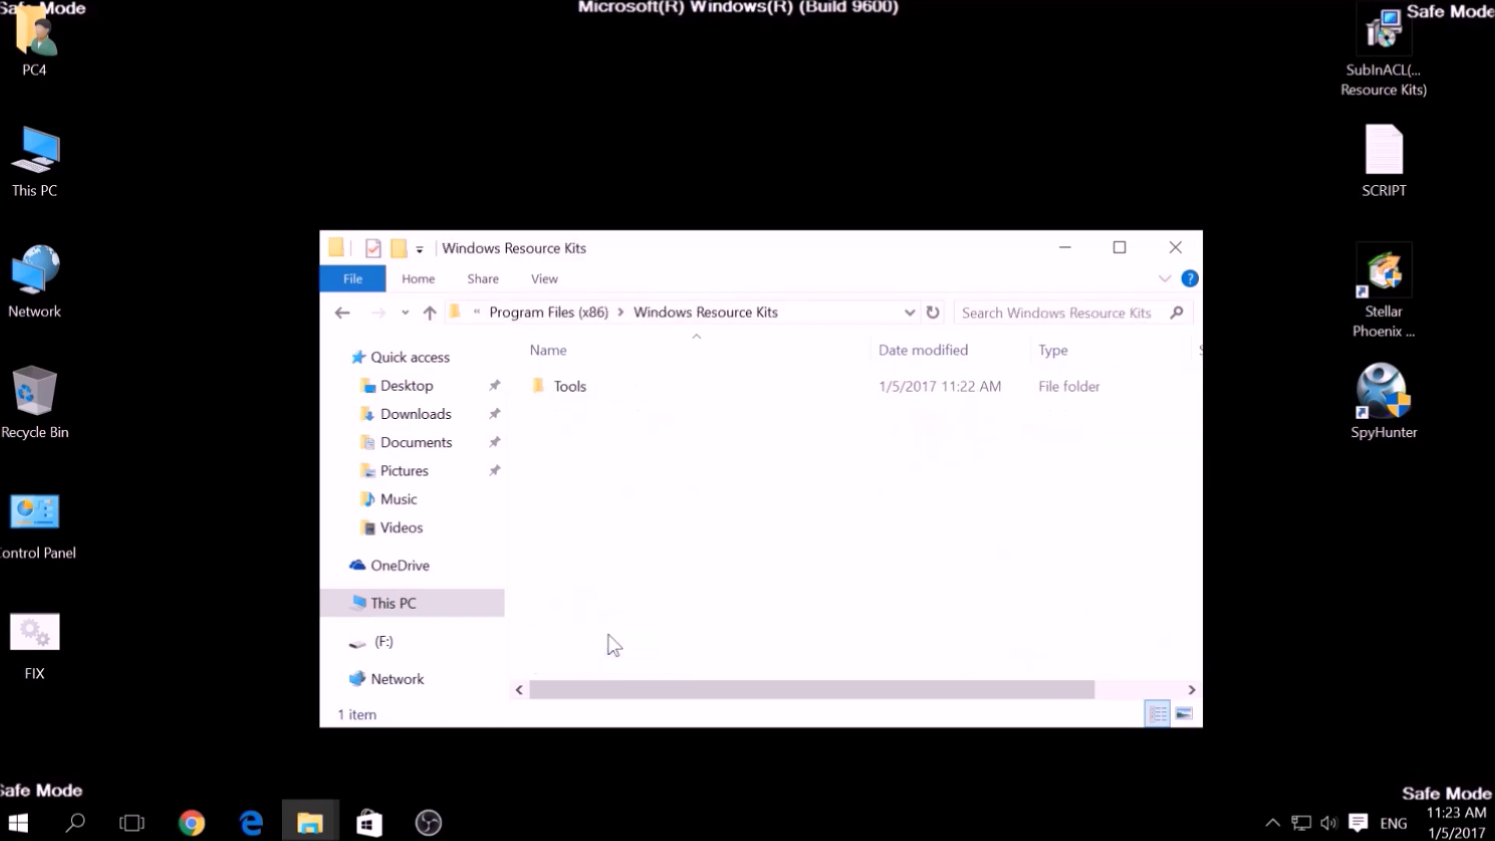
double_click(561, 398)
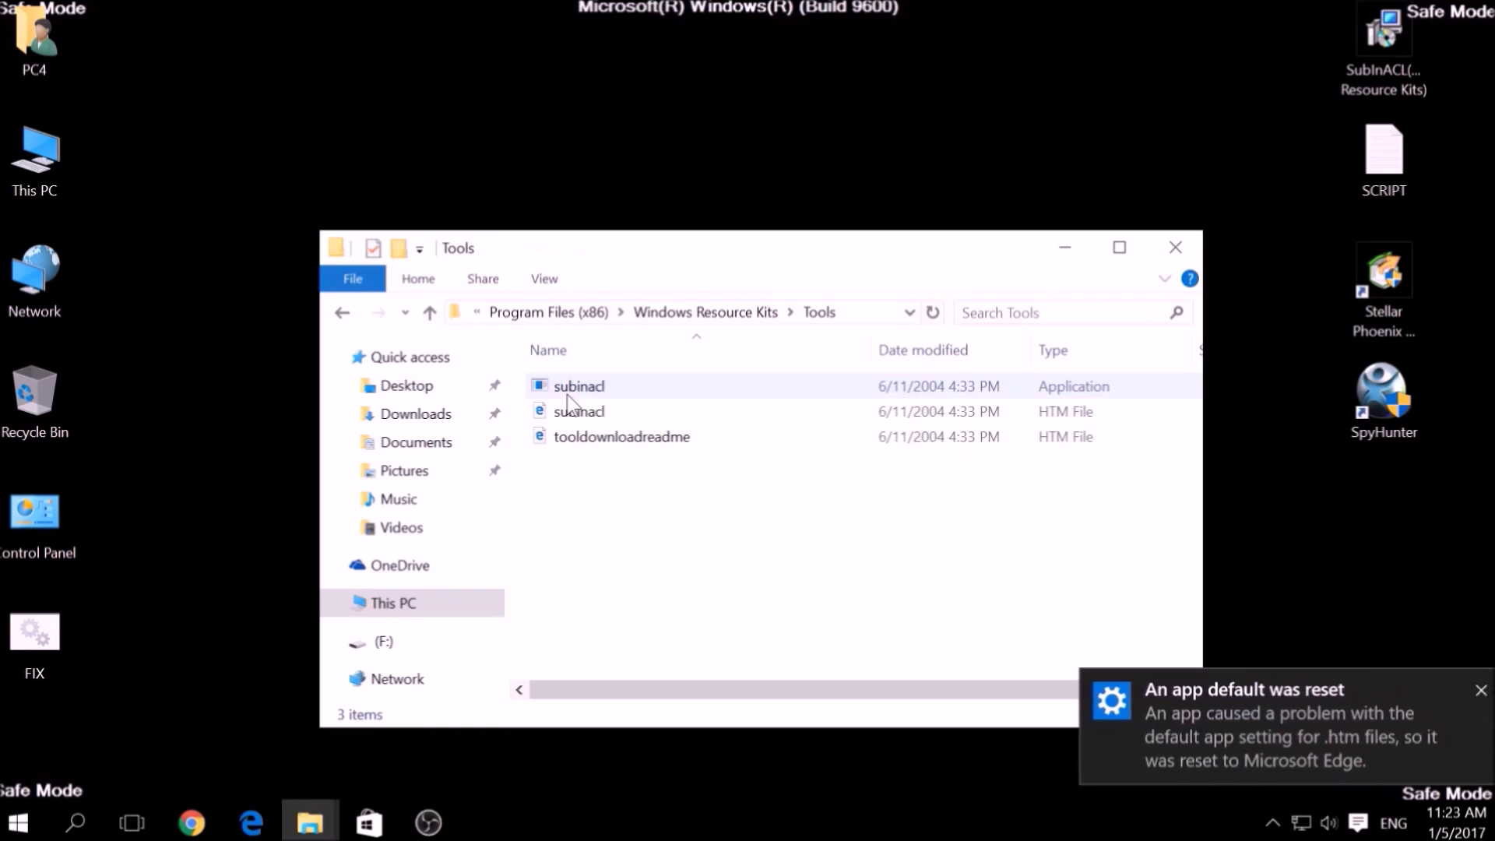
- Paste FIX into the Tools folder with administrator permission and close Explorer
right_click(570, 493)
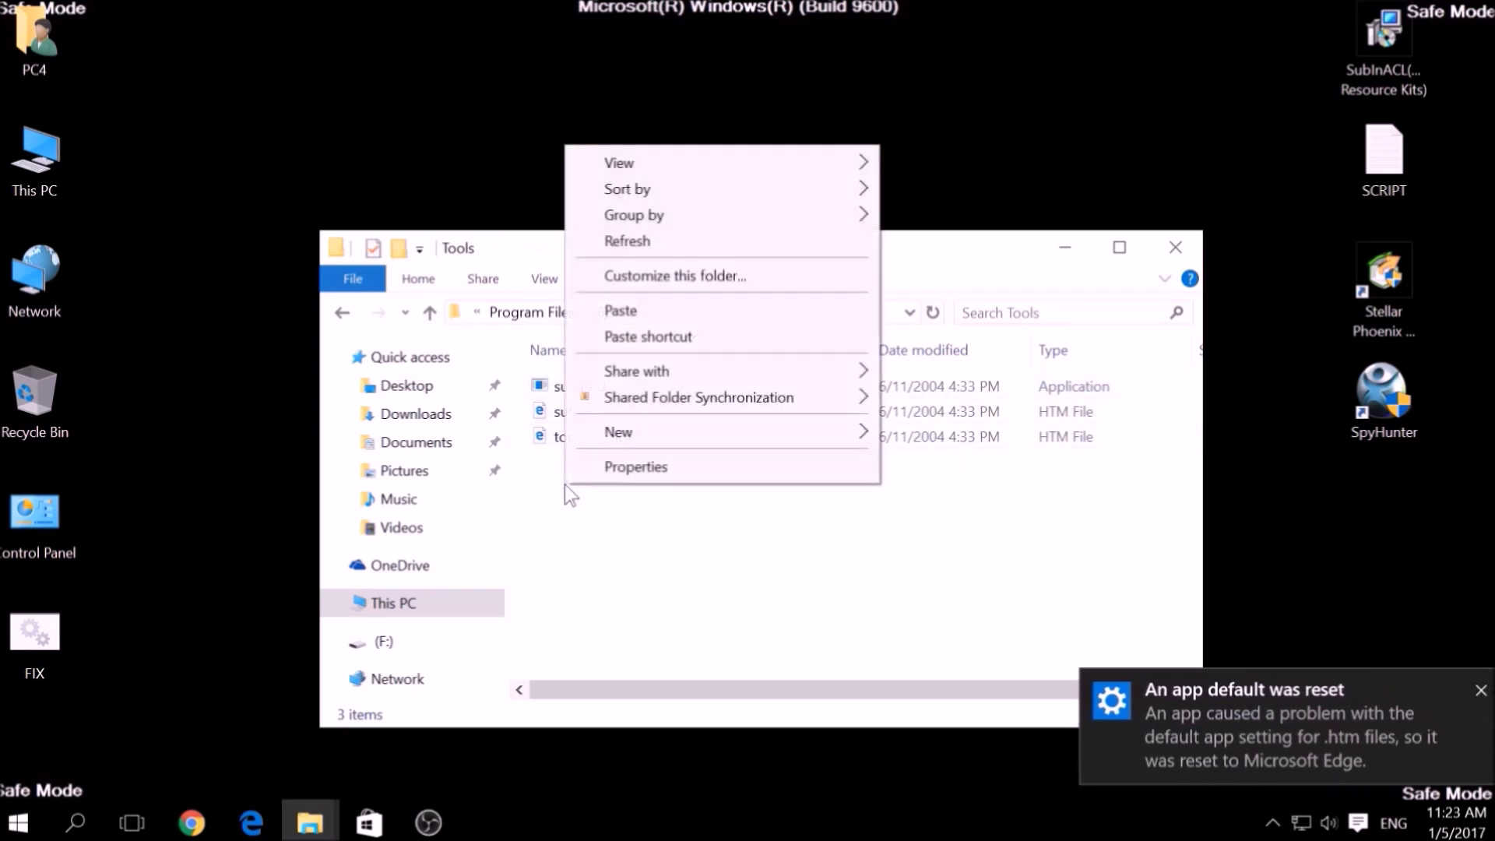
click(611, 314)
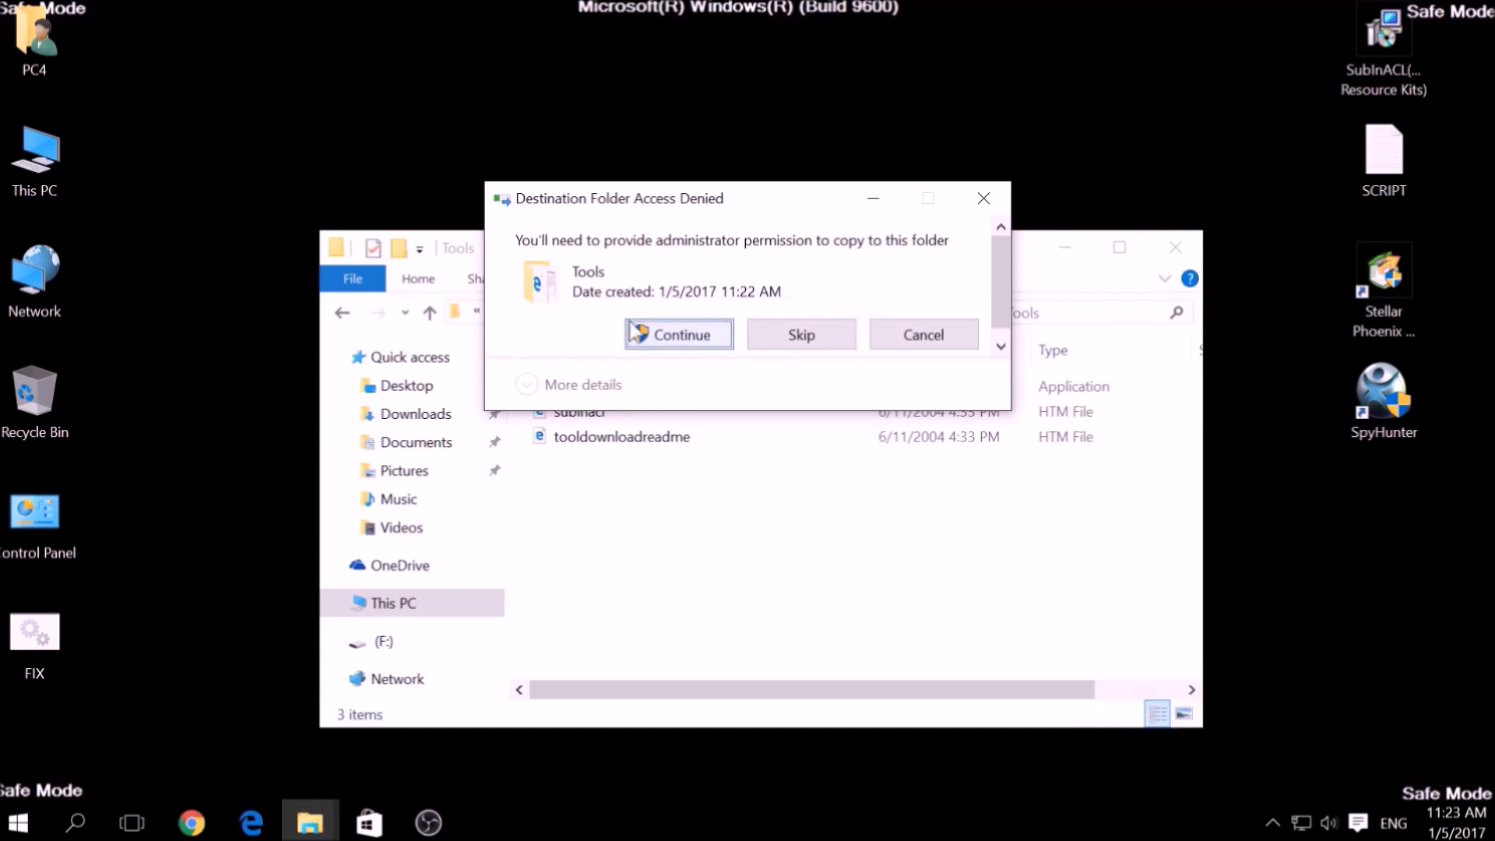
click(659, 339)
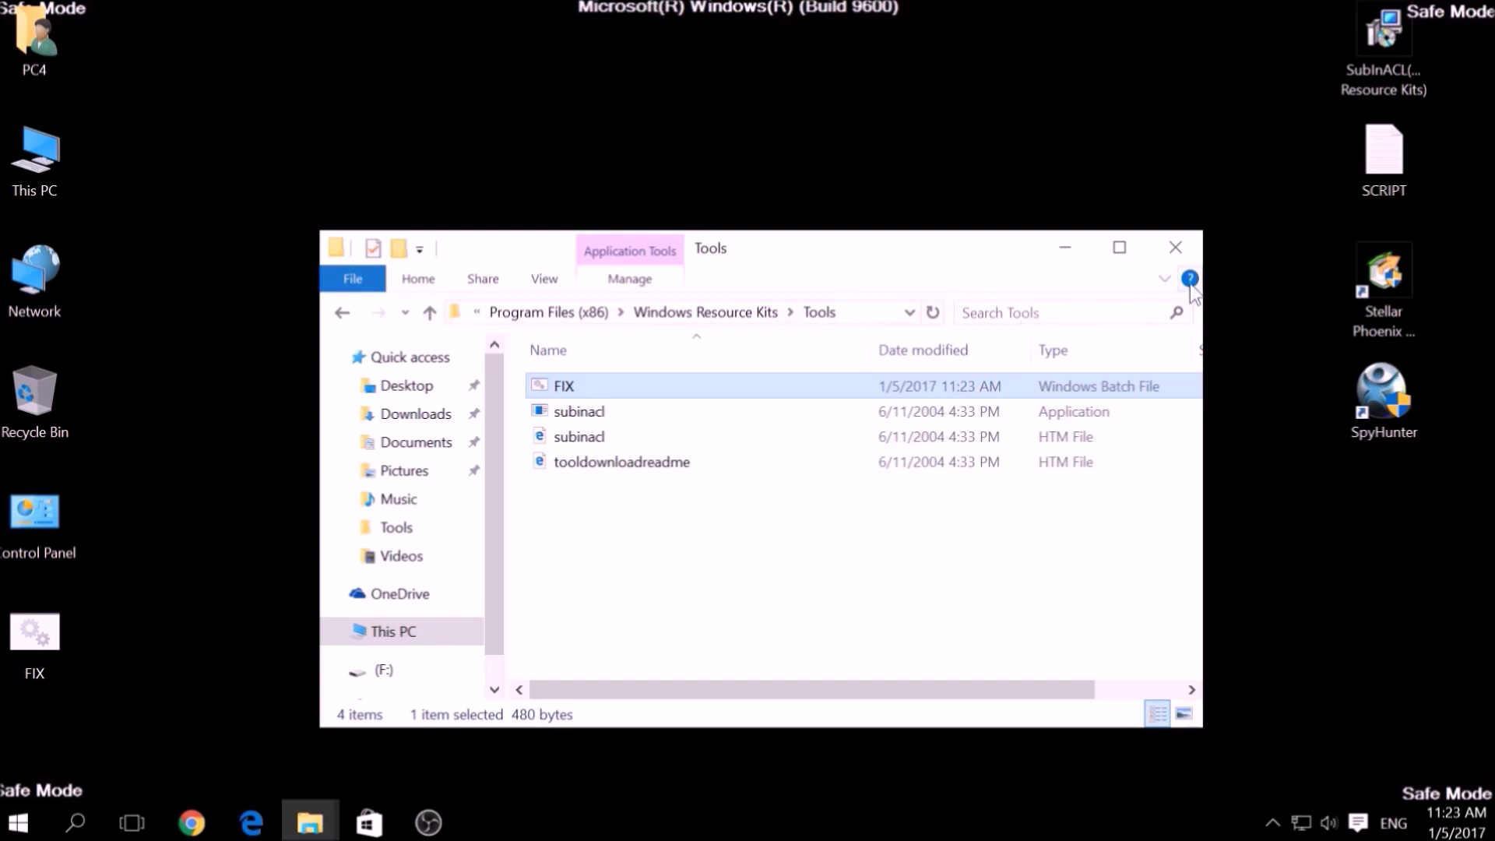
click(1177, 250)
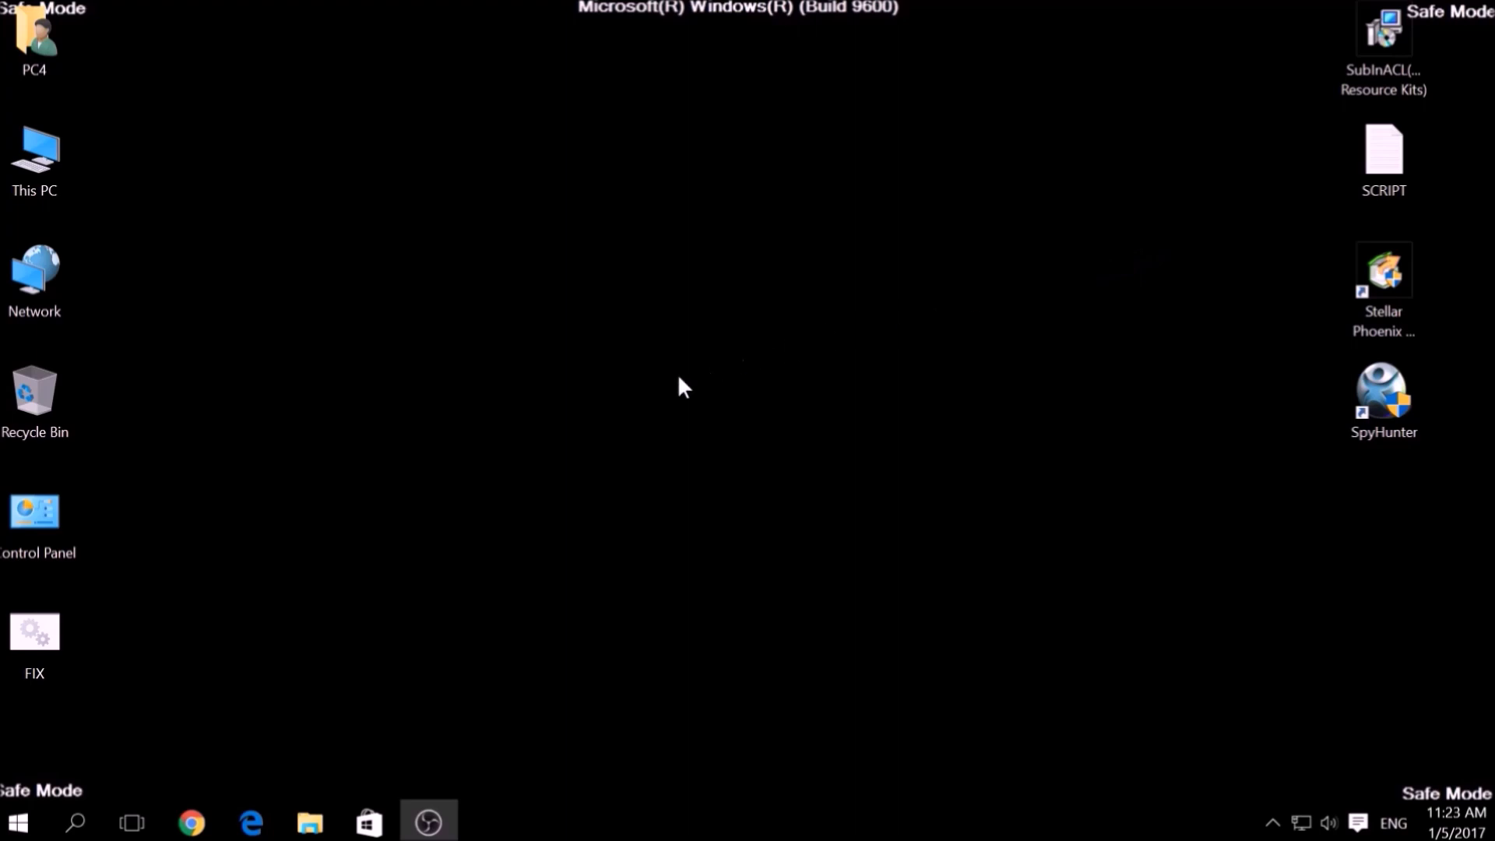
click(72, 828)
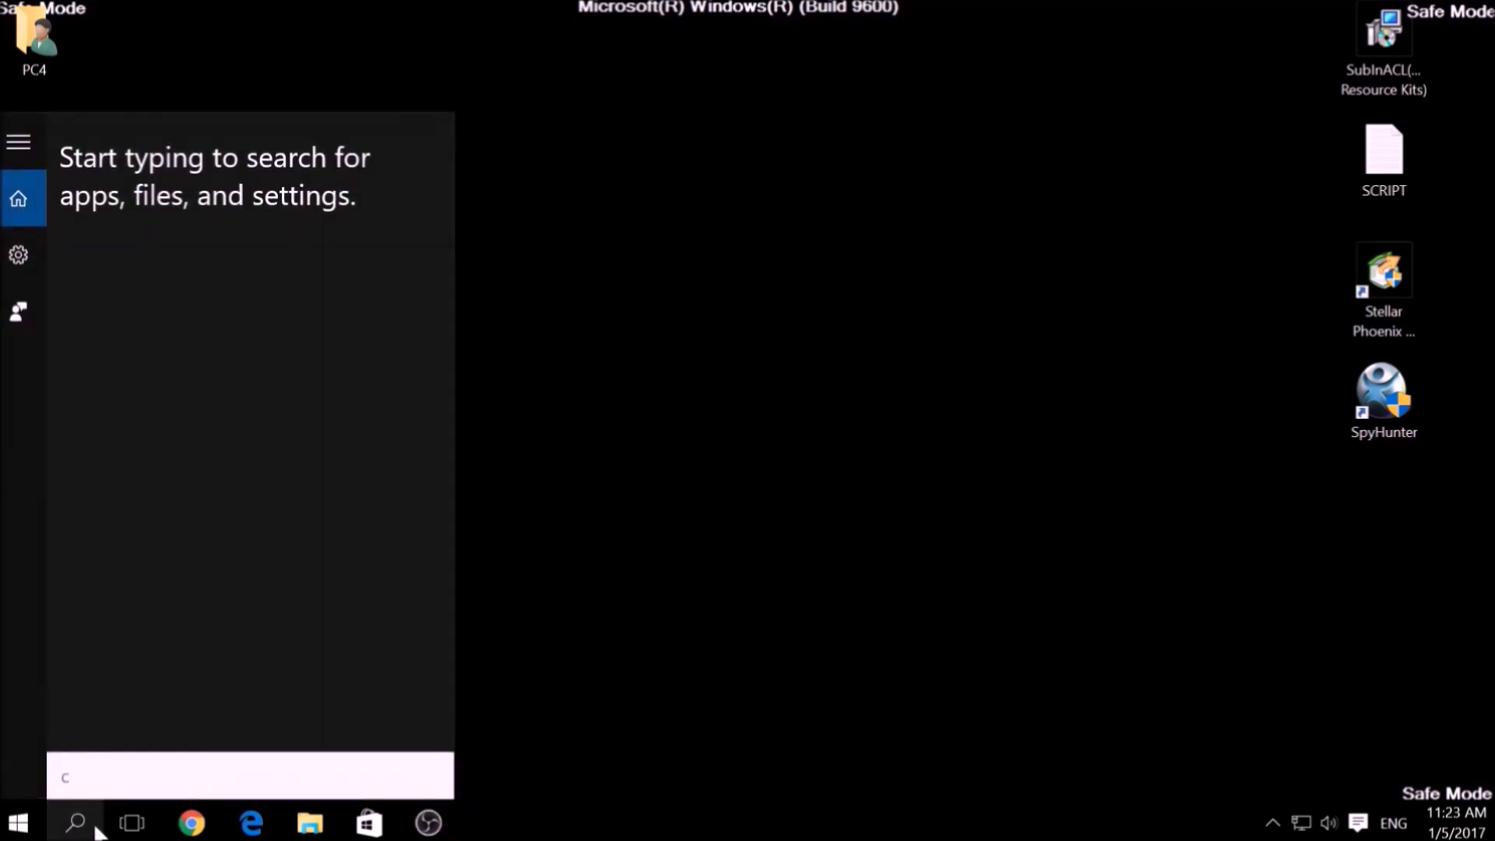
- Search for cmd and start Command Prompt as administrator
text(cmd)
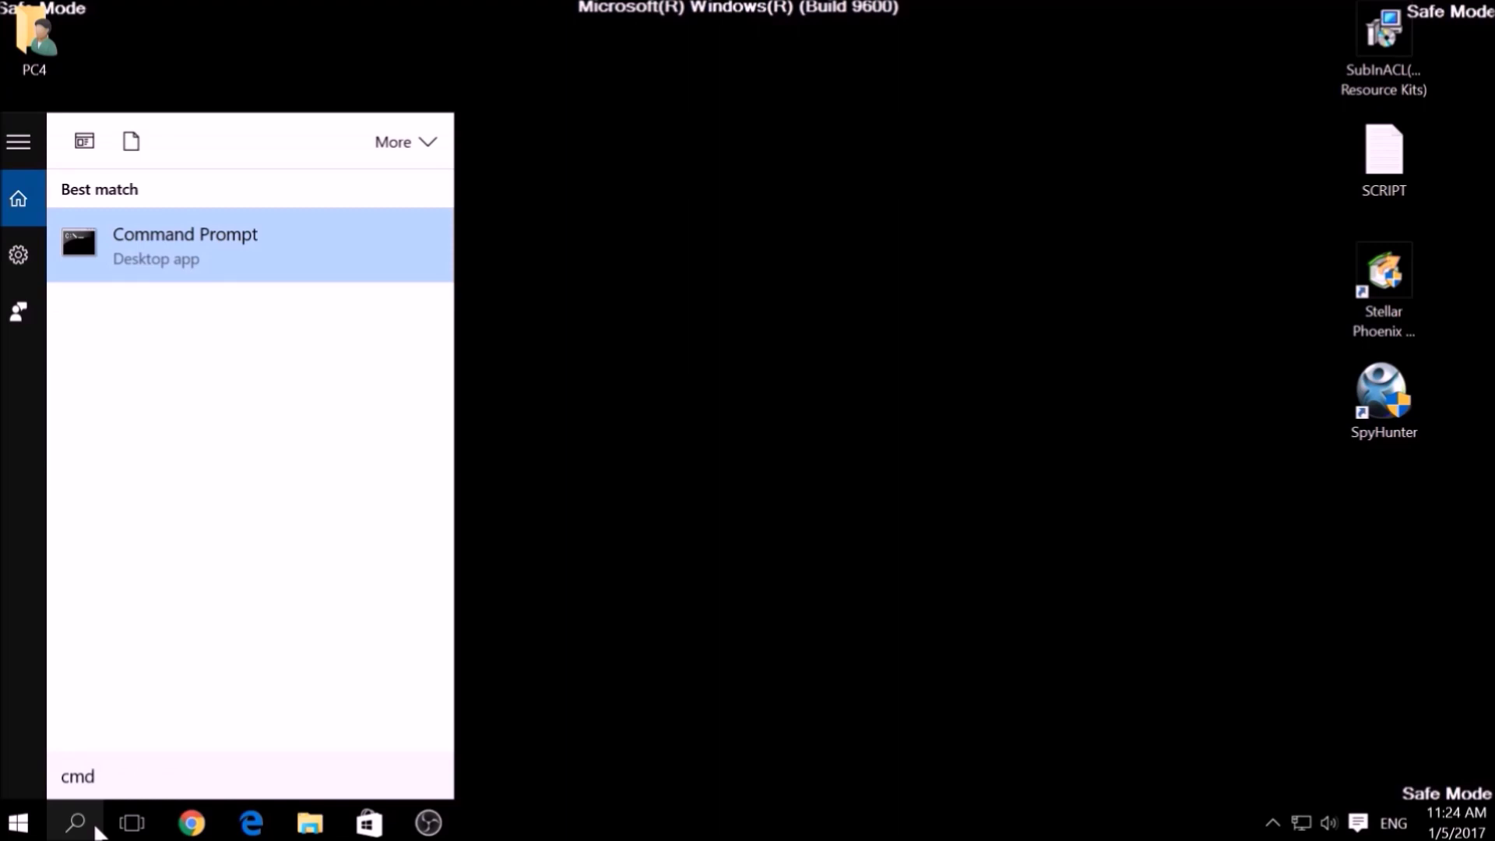
right_click(169, 266)
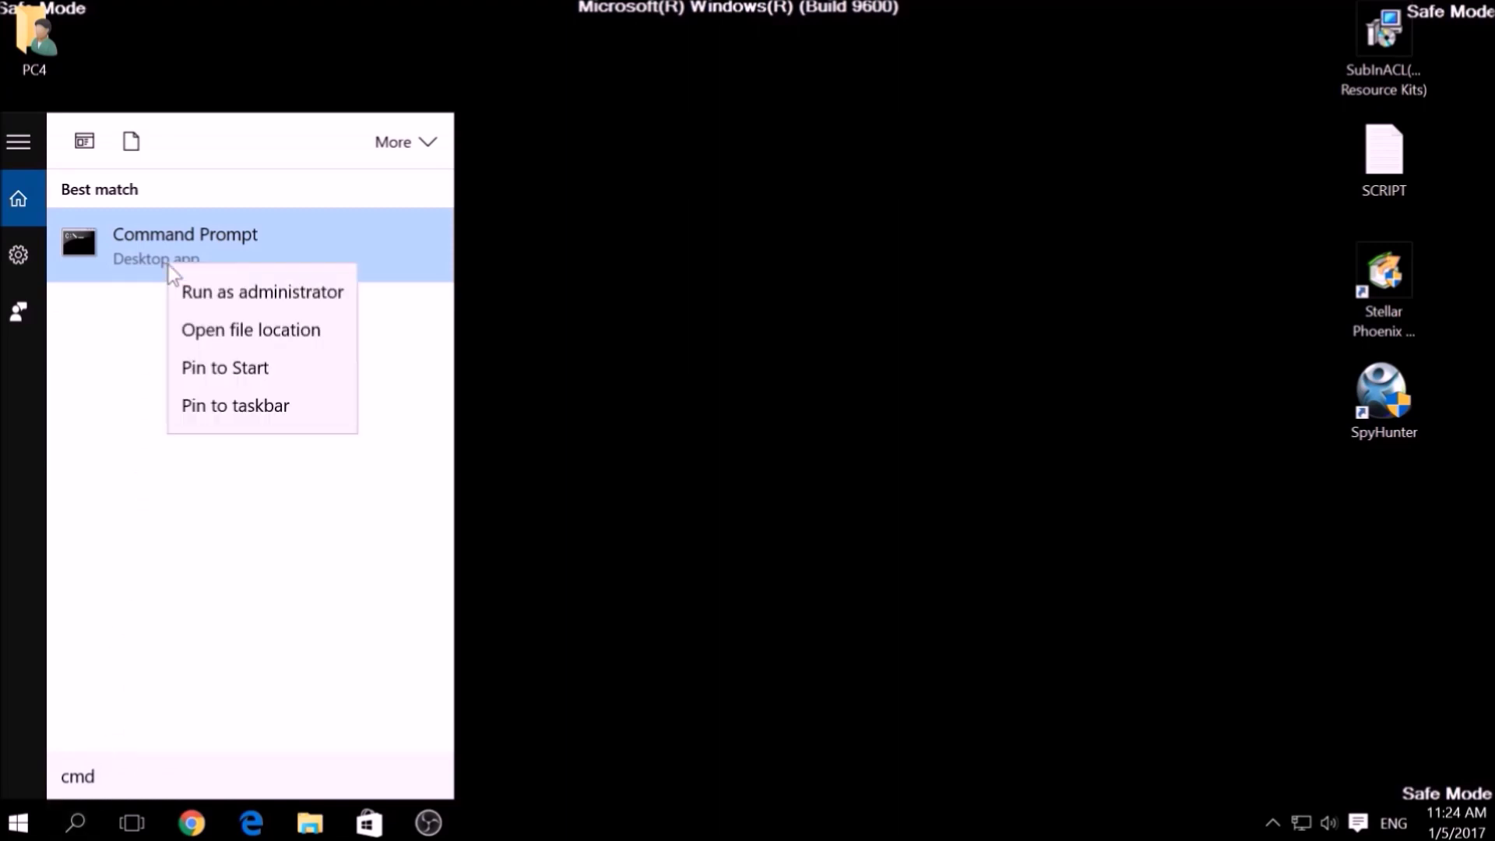
click(212, 298)
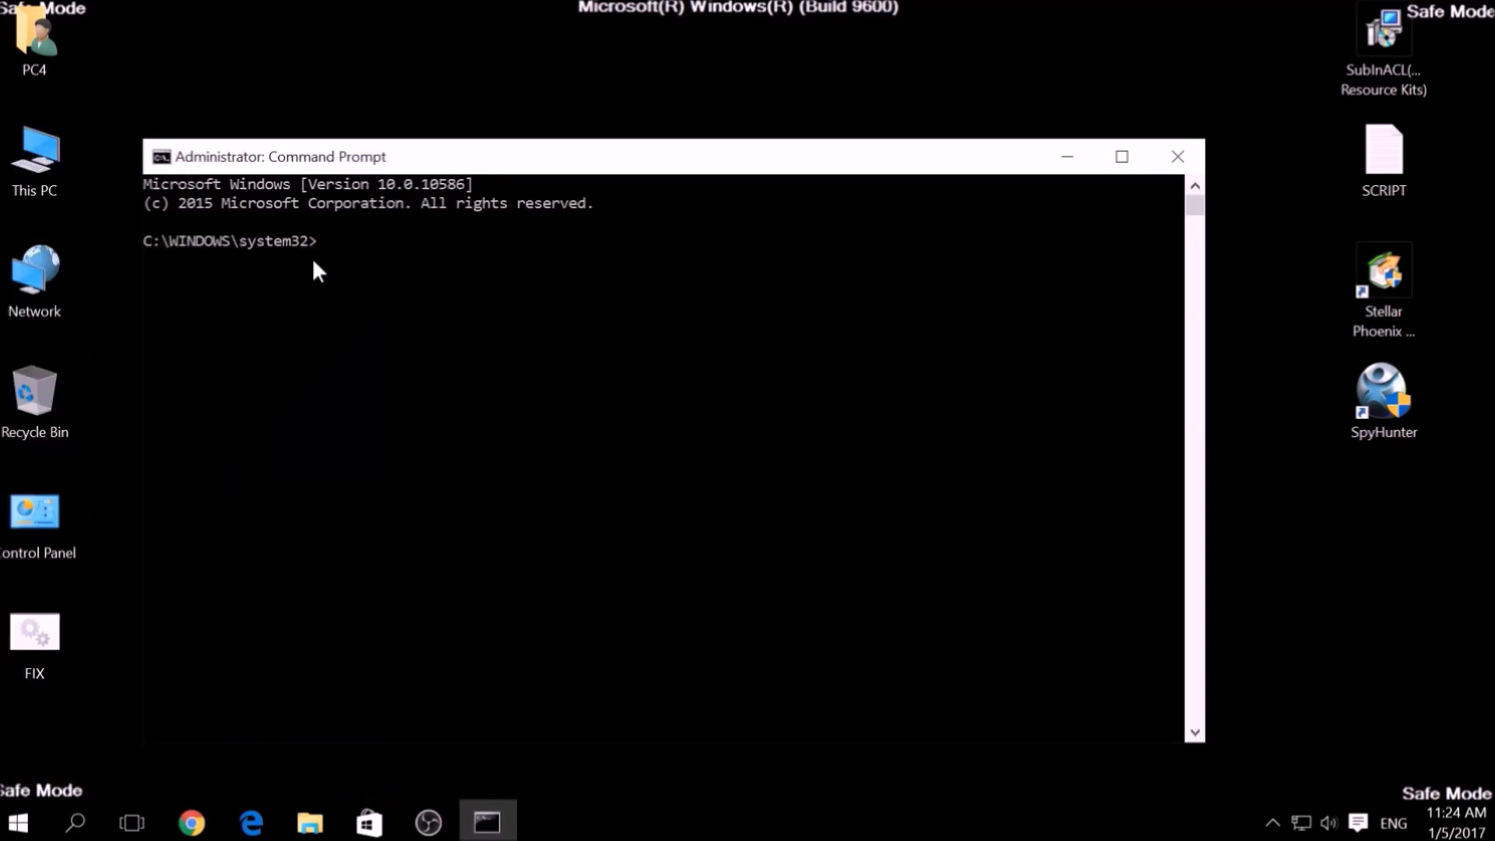
click(318, 249)
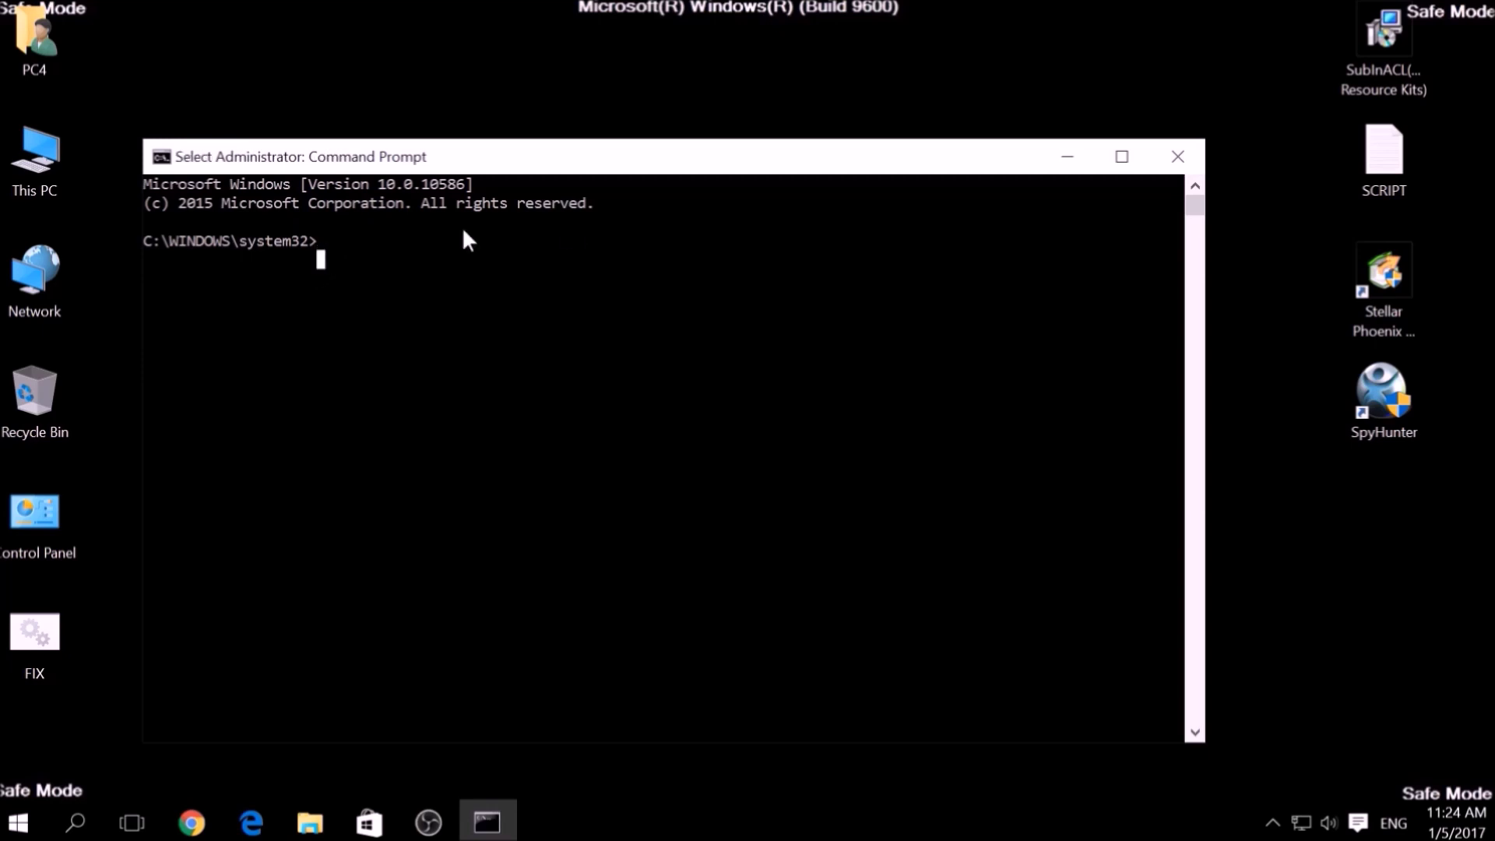
- Change into C:\Program Files (x86)\Windows Resource Kits\Tools, run FIX.bat, then close the console
text(CD)
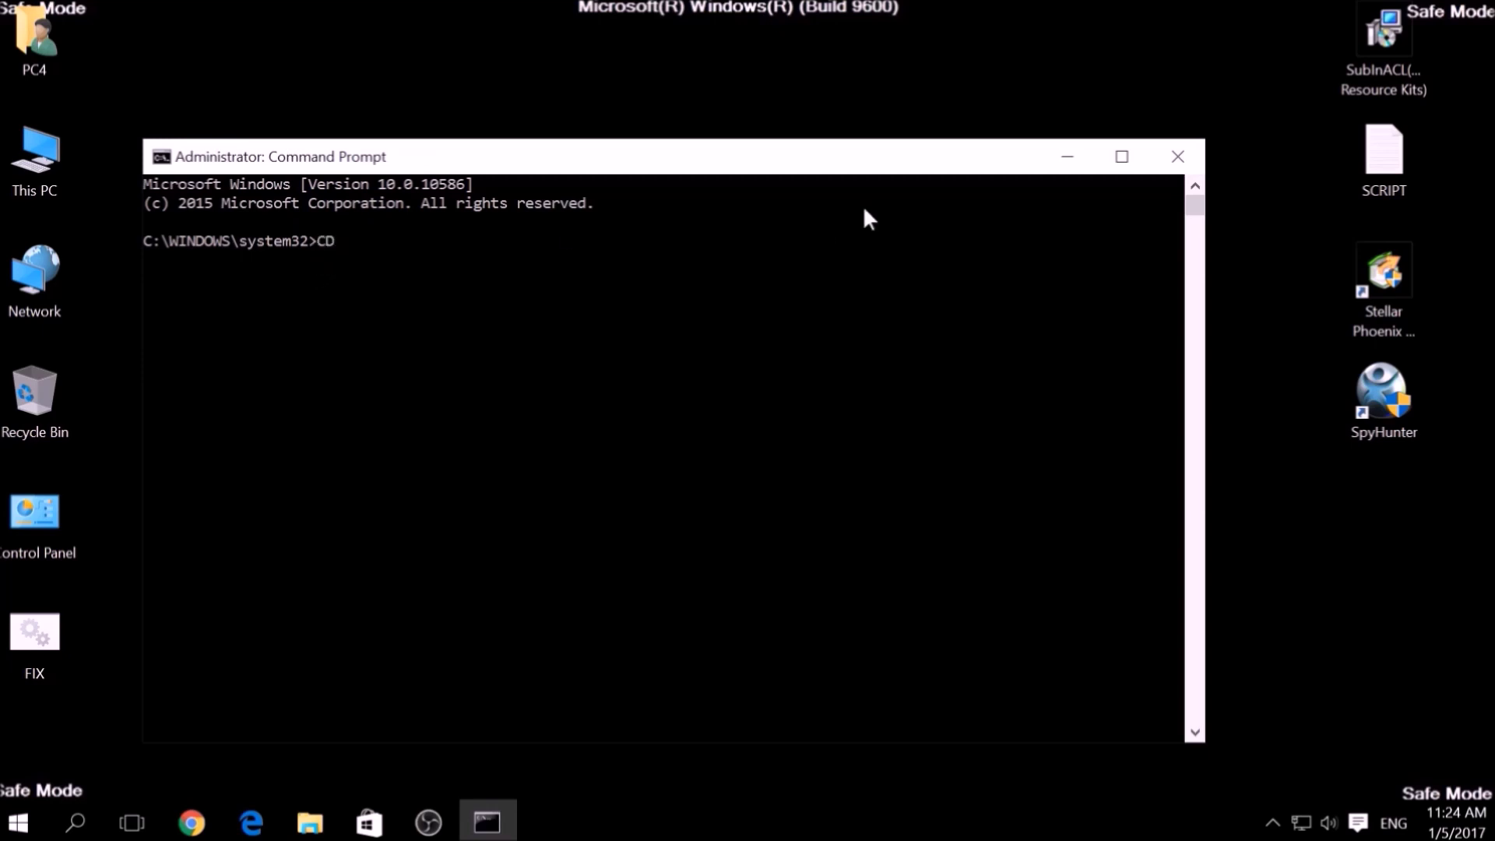
text( C:\Program Files (X)
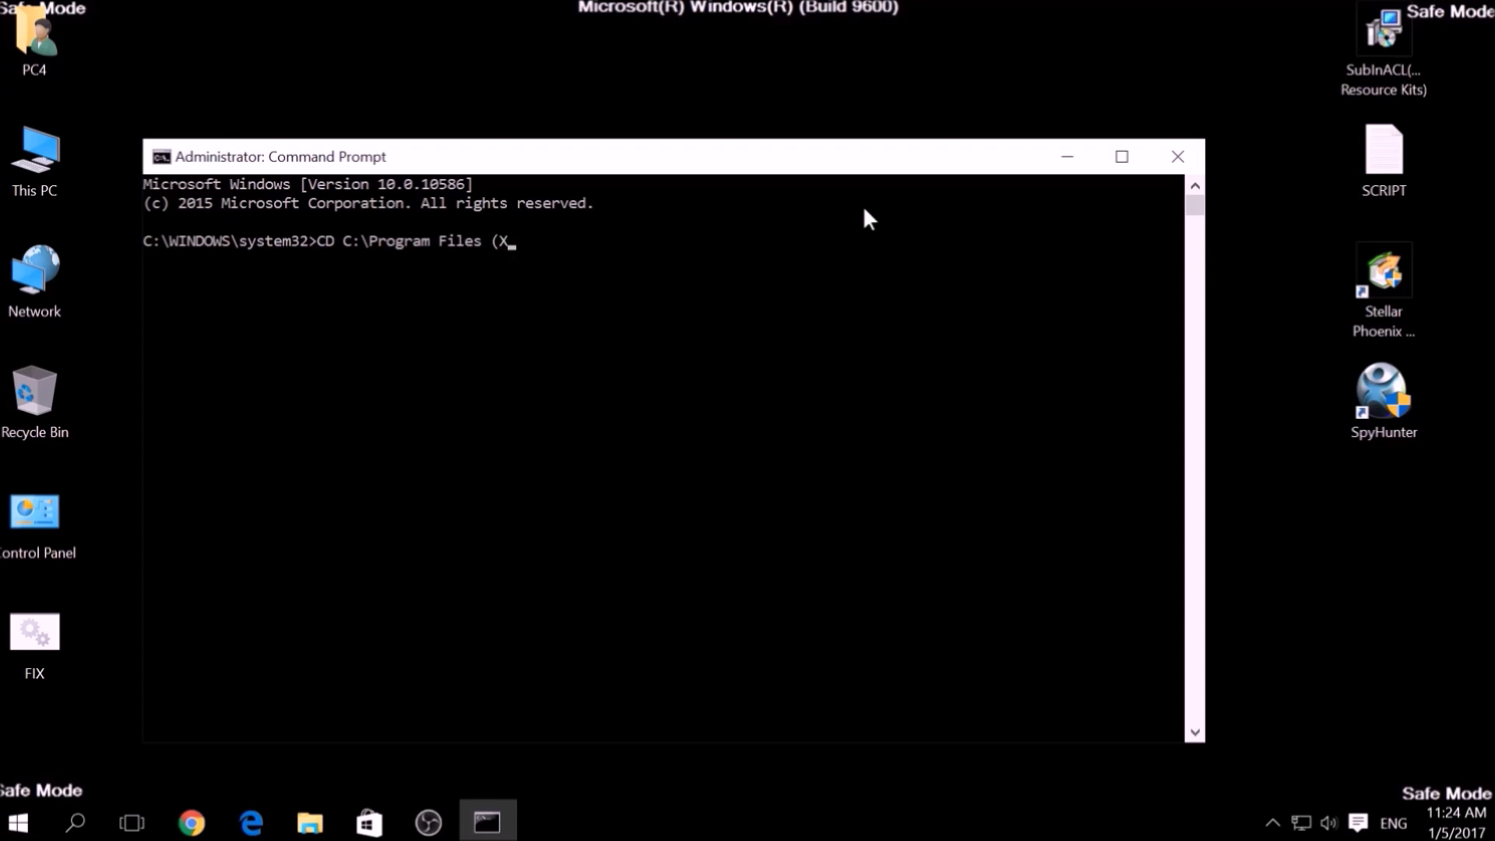
text(86)\Windows Resource )
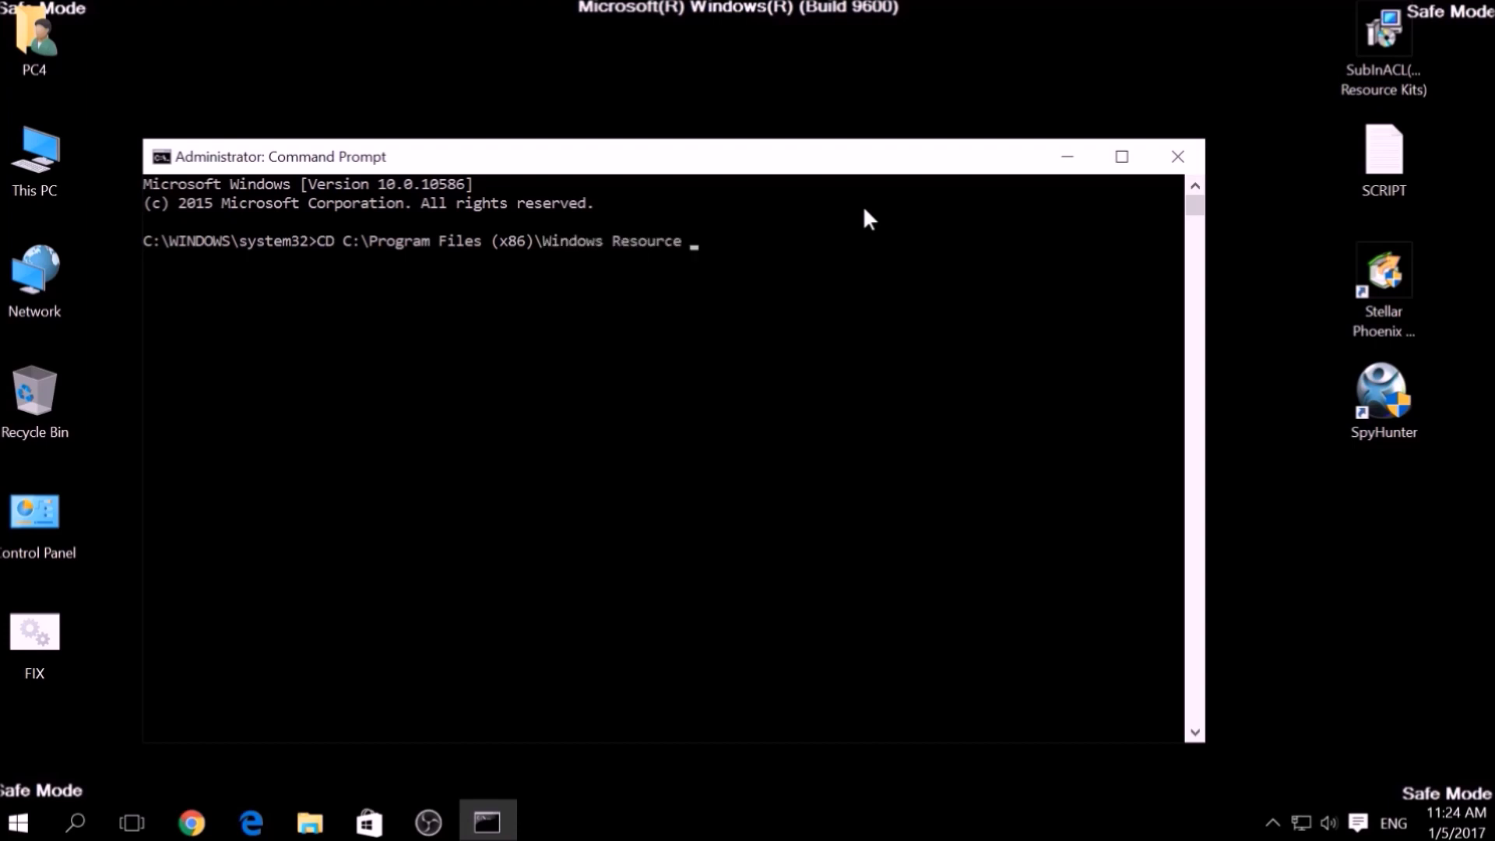
text(Kits\Tool)
key(BackSpace)
text(ols)
key(Return)
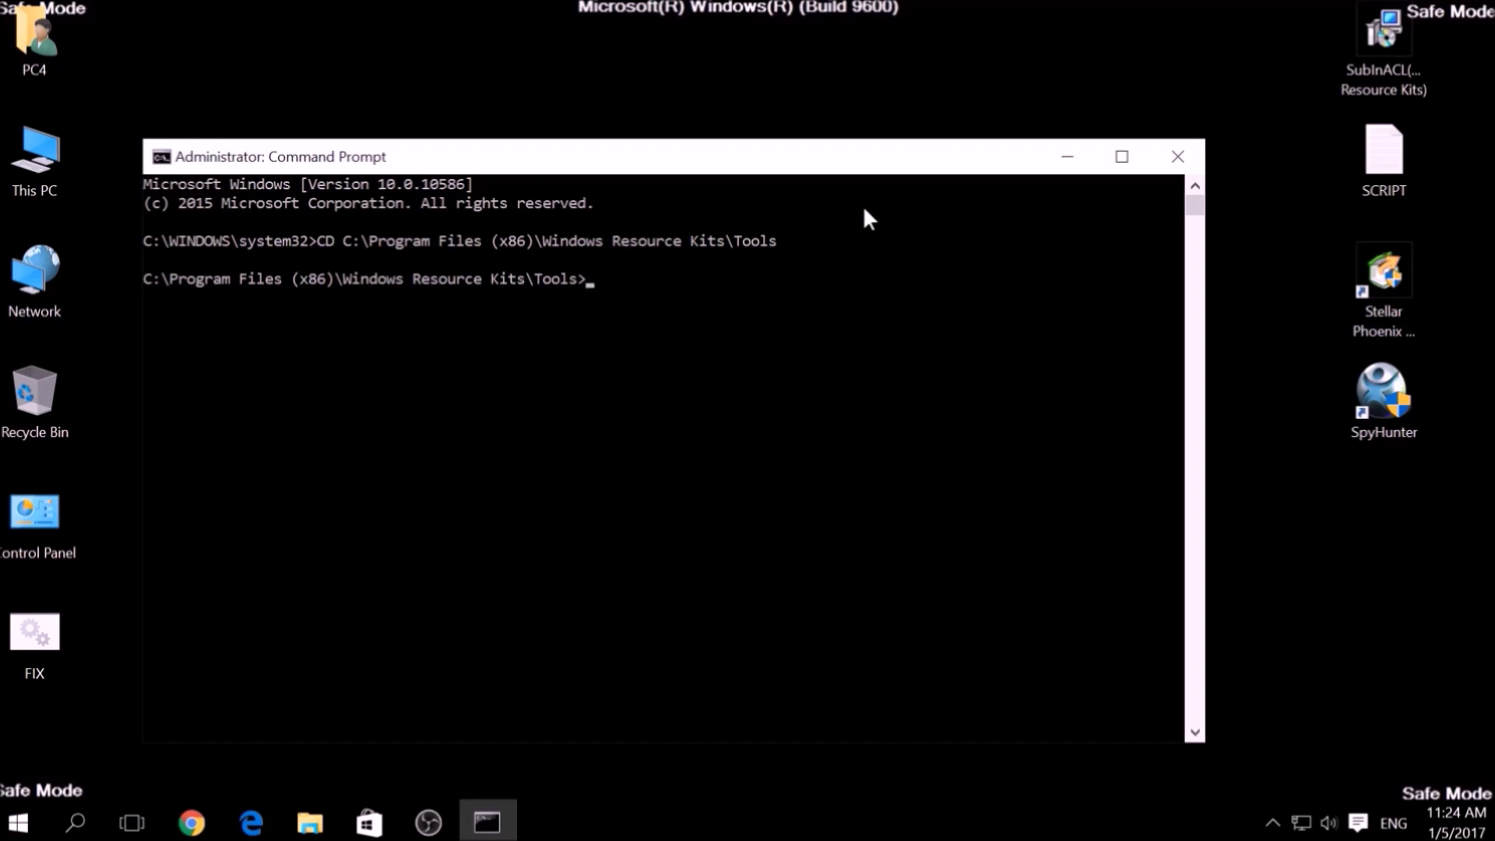
text(FIX.bat)
key(Return)
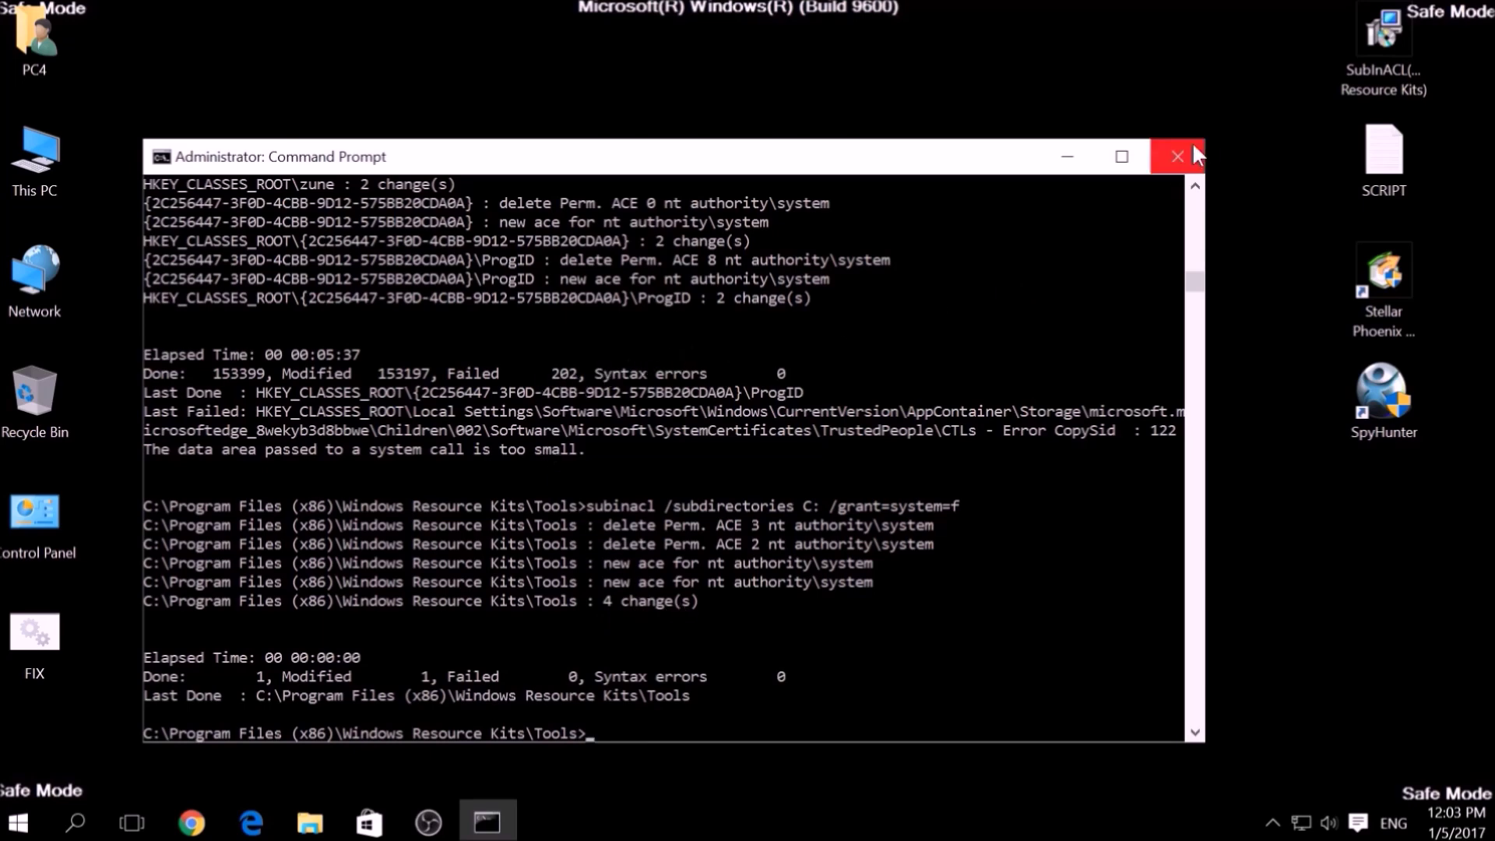
click(1178, 156)
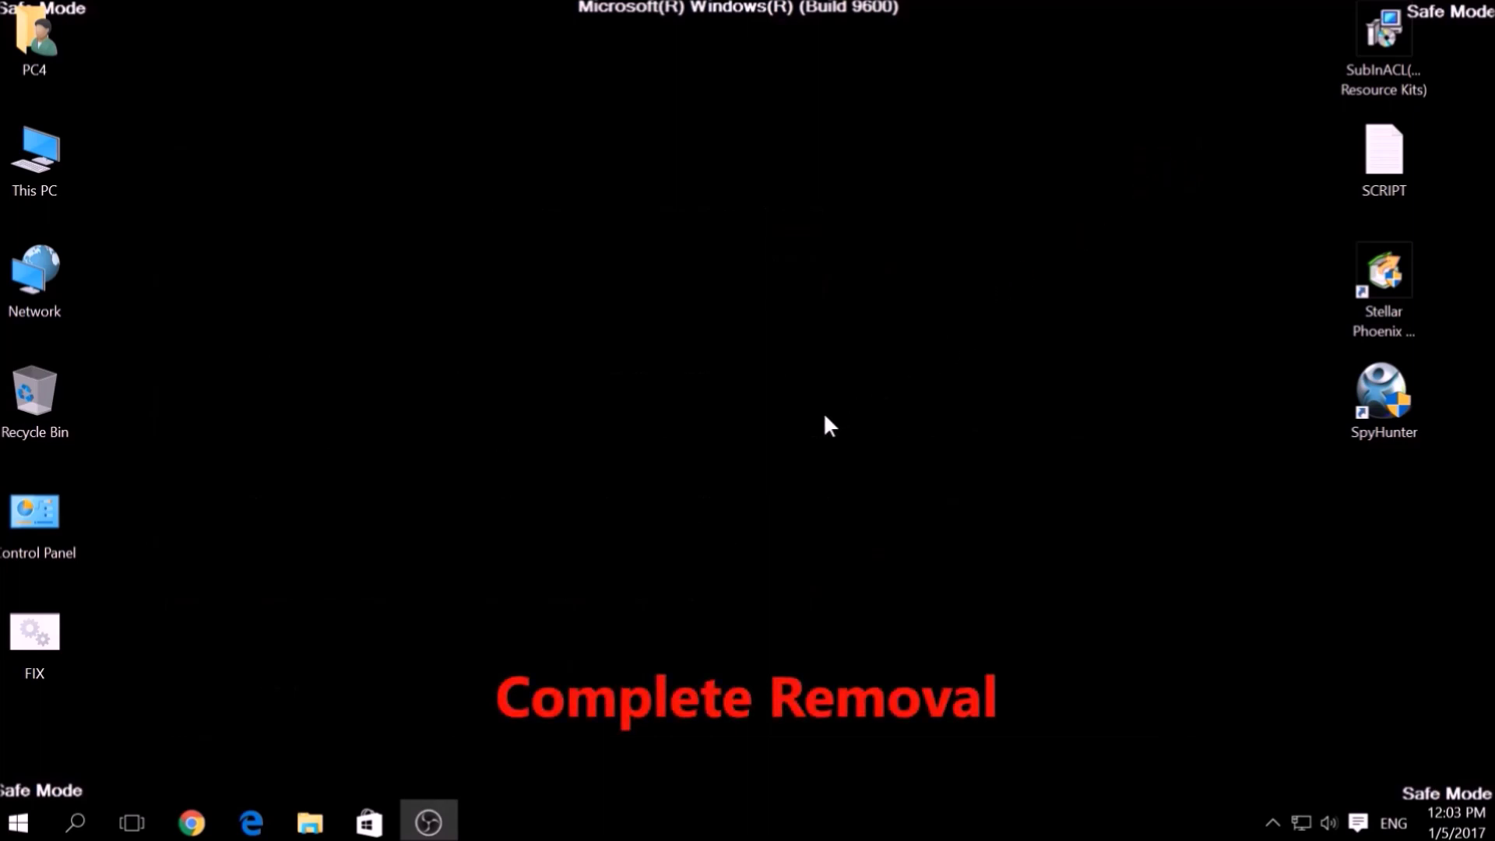
- Launch SpyHunter 4 and start a Quick Scan from the Start New Scan page
double_click(1368, 424)
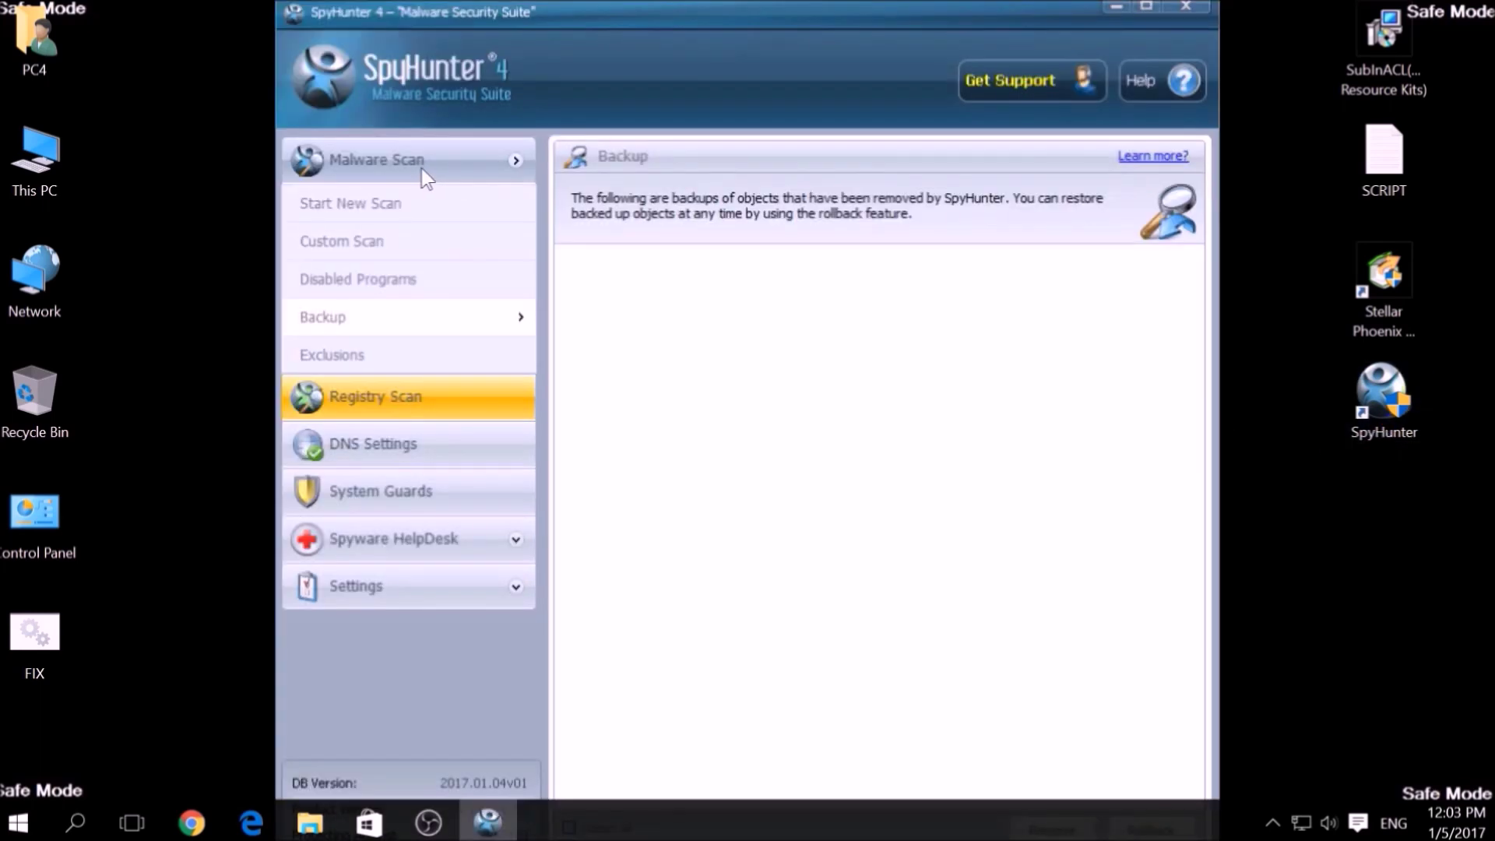
click(398, 209)
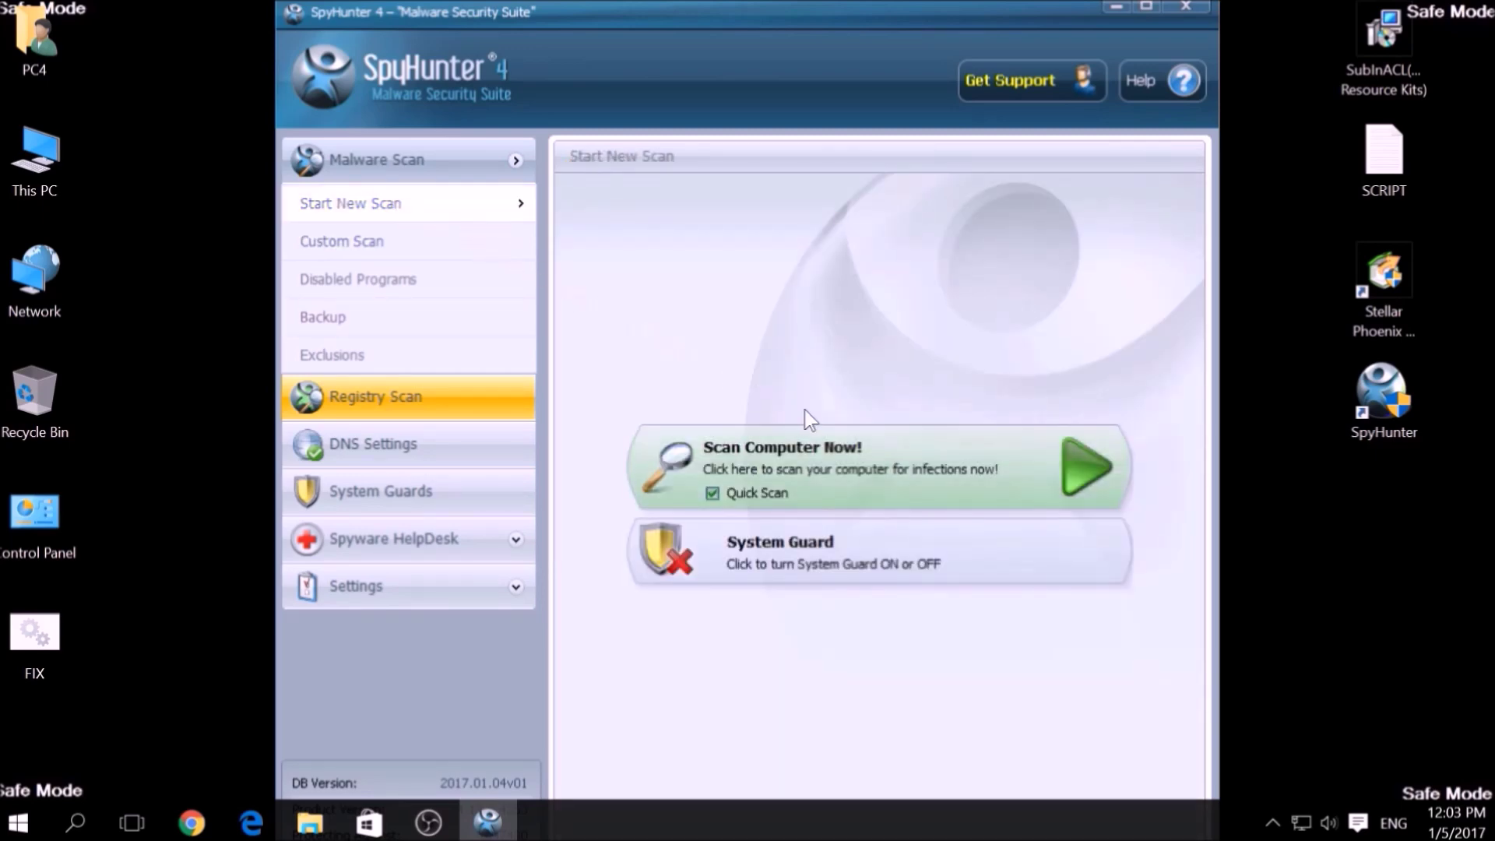
click(878, 459)
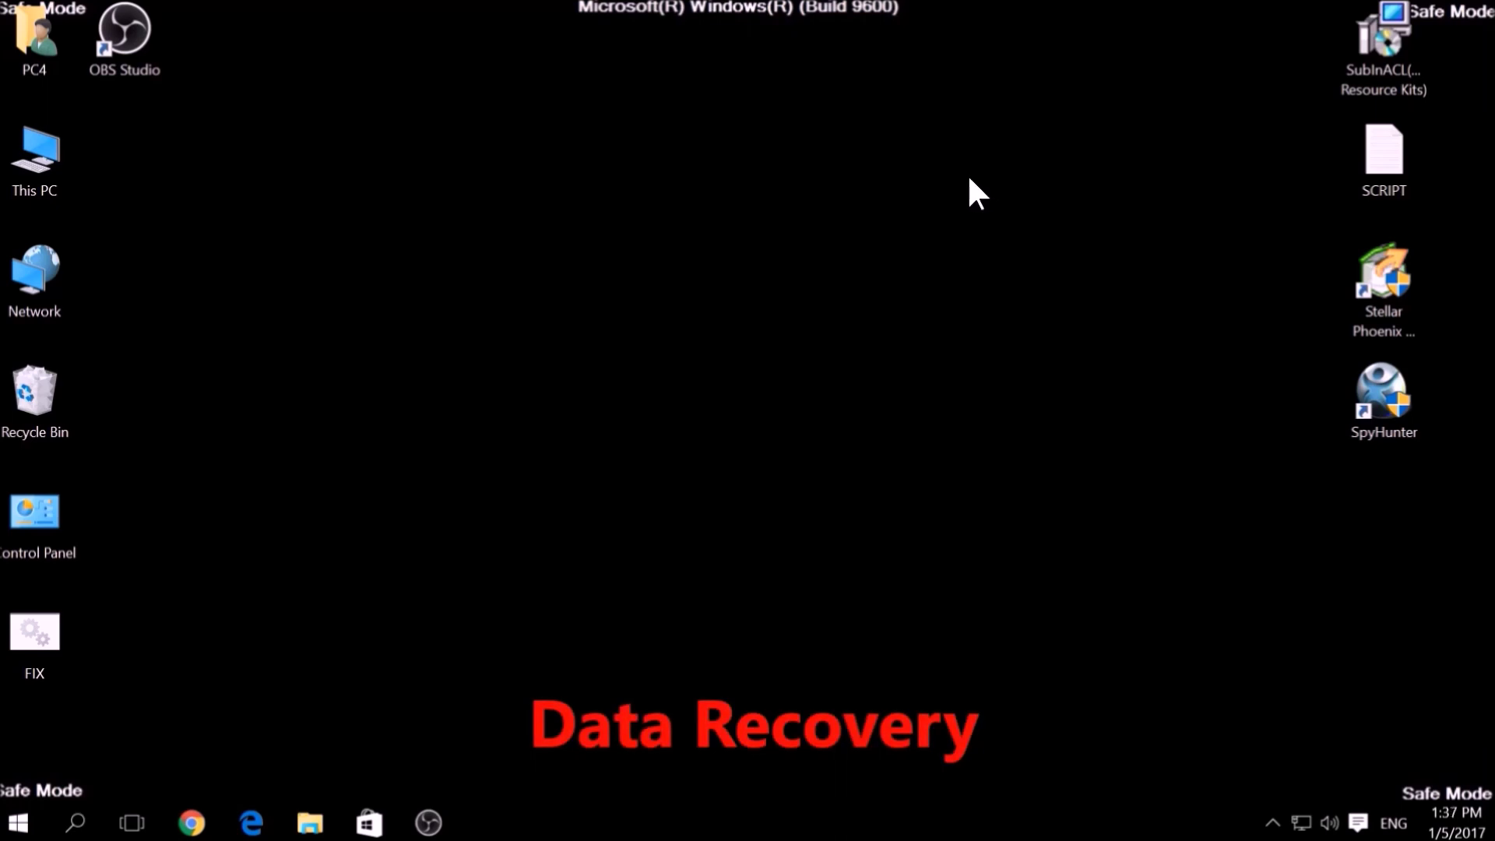
- Launch Stellar Phoenix, start a Normal scan of drive C:, then abort it
click(1372, 280)
double_click(1372, 282)
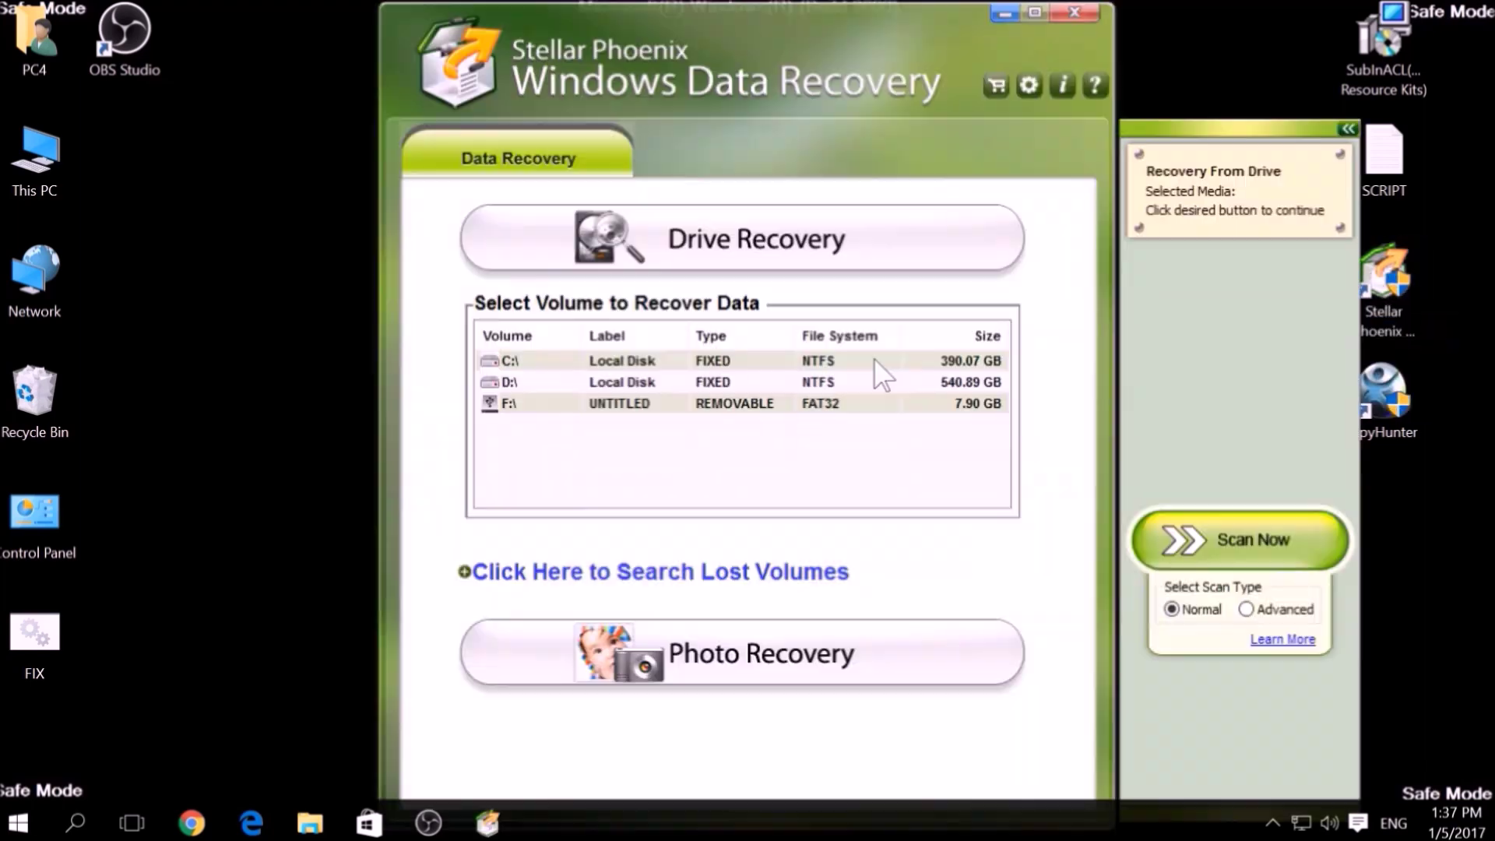
click(642, 364)
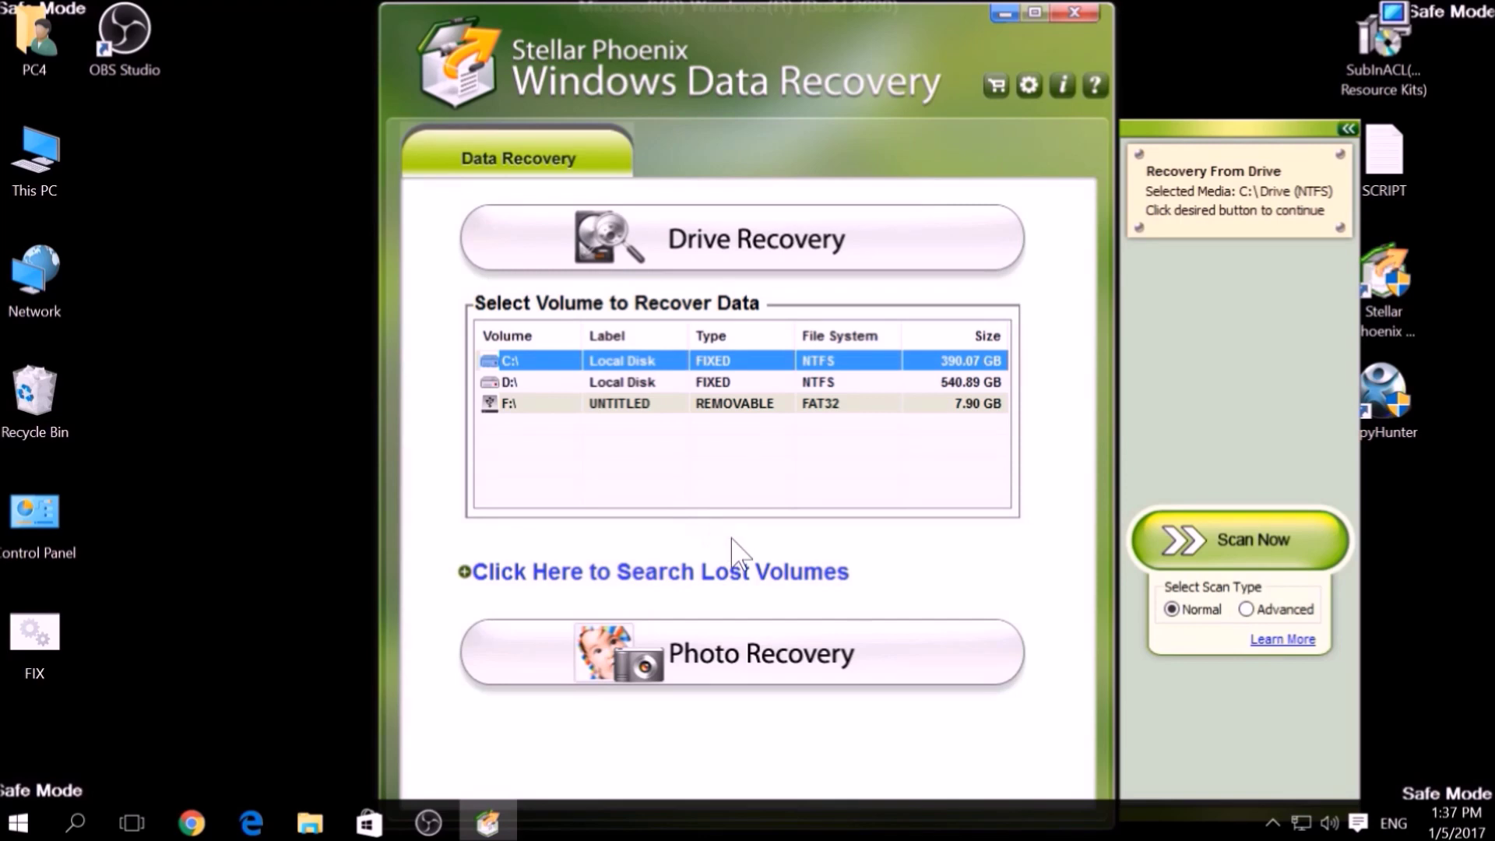
click(1277, 609)
click(1203, 609)
click(1230, 541)
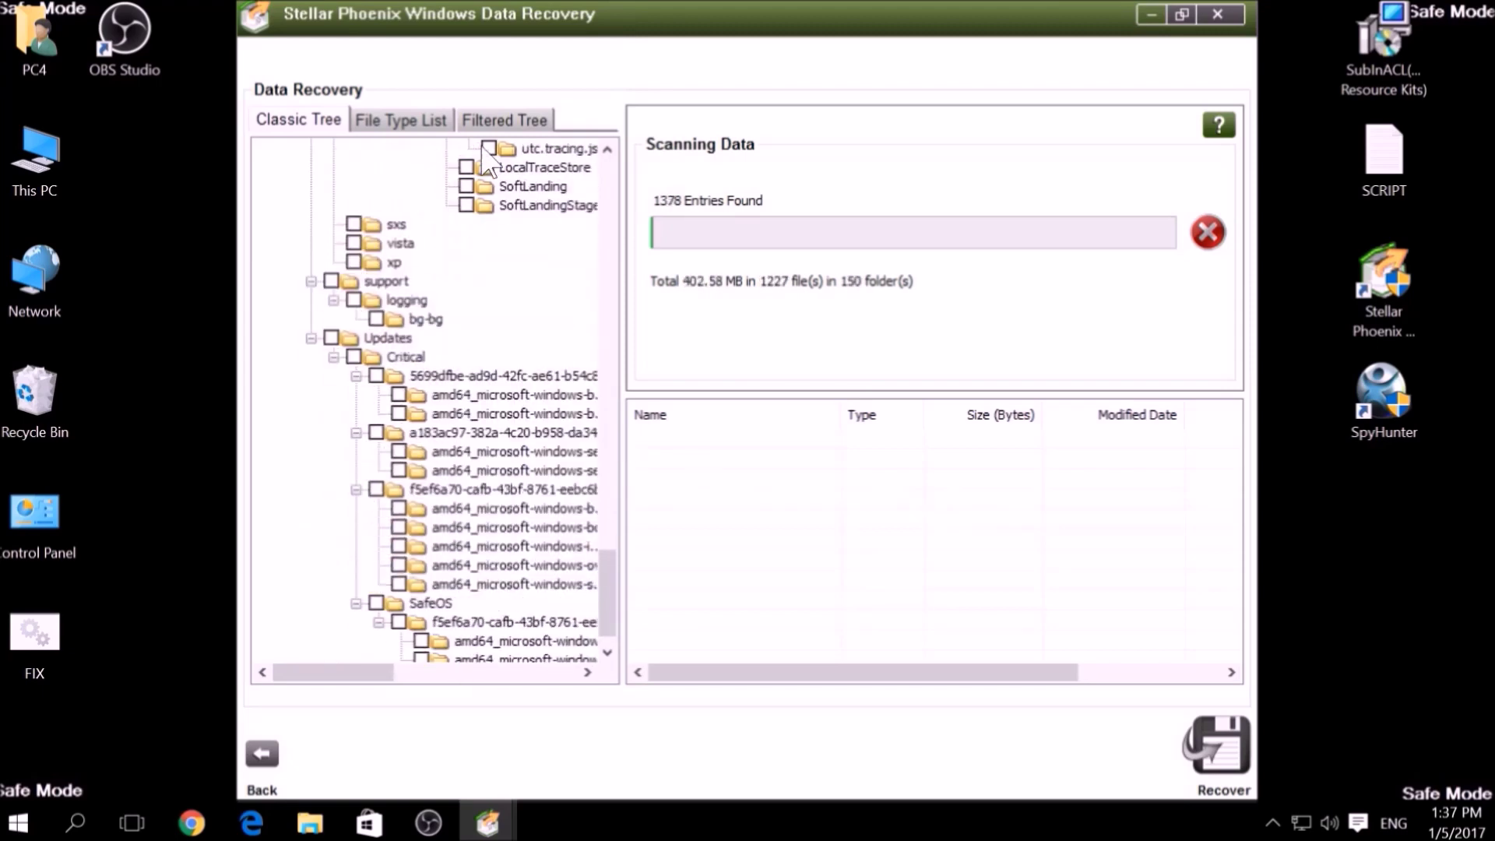
click(1207, 234)
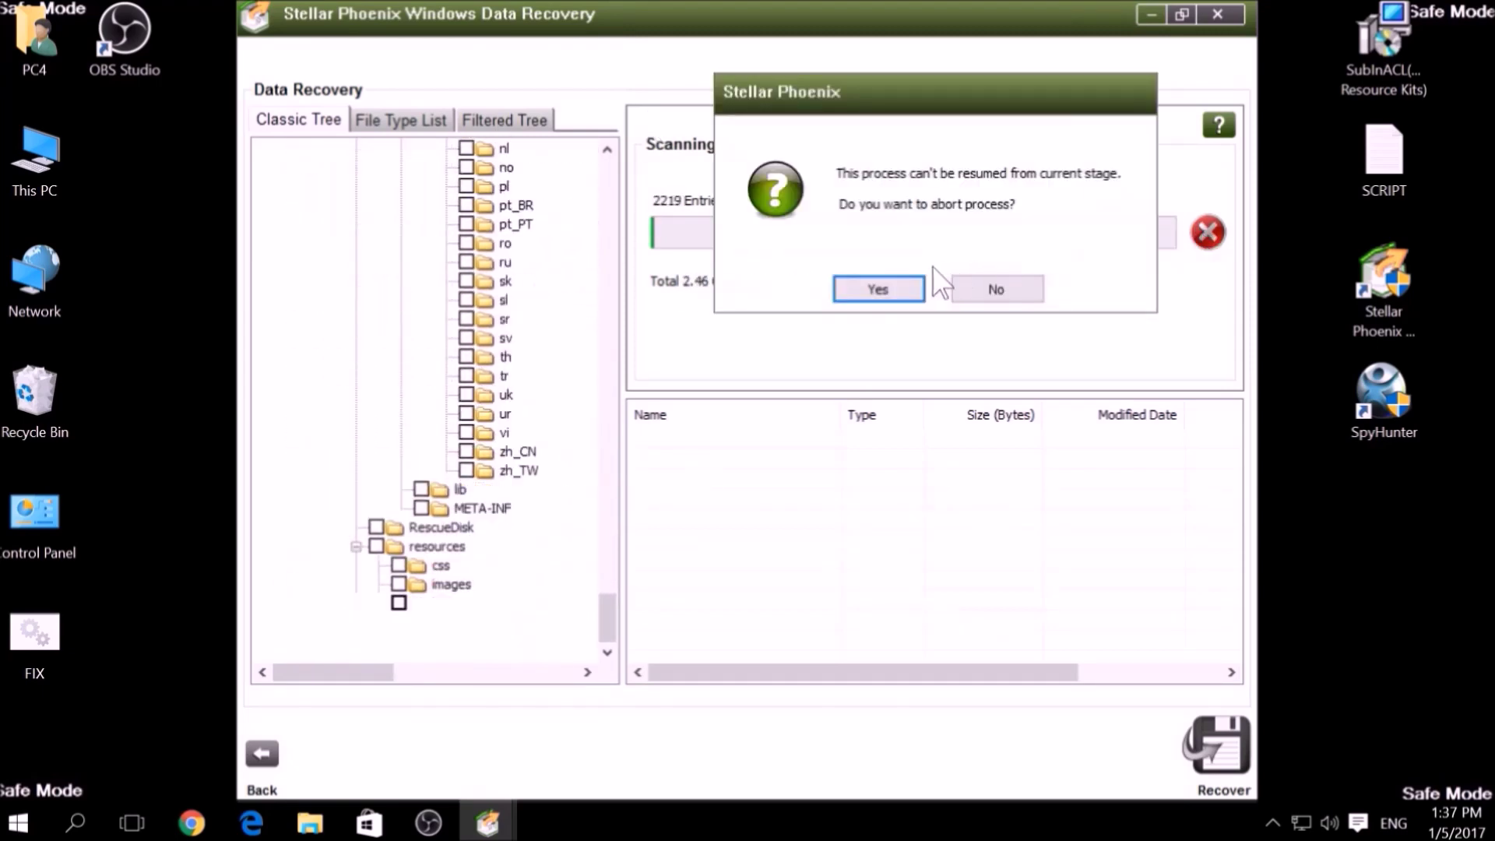
click(892, 287)
- Mark found items like $AttrDef, $WINDOWS.~BT and autoexec.bat for recovery, then close without rescanning
click(640, 439)
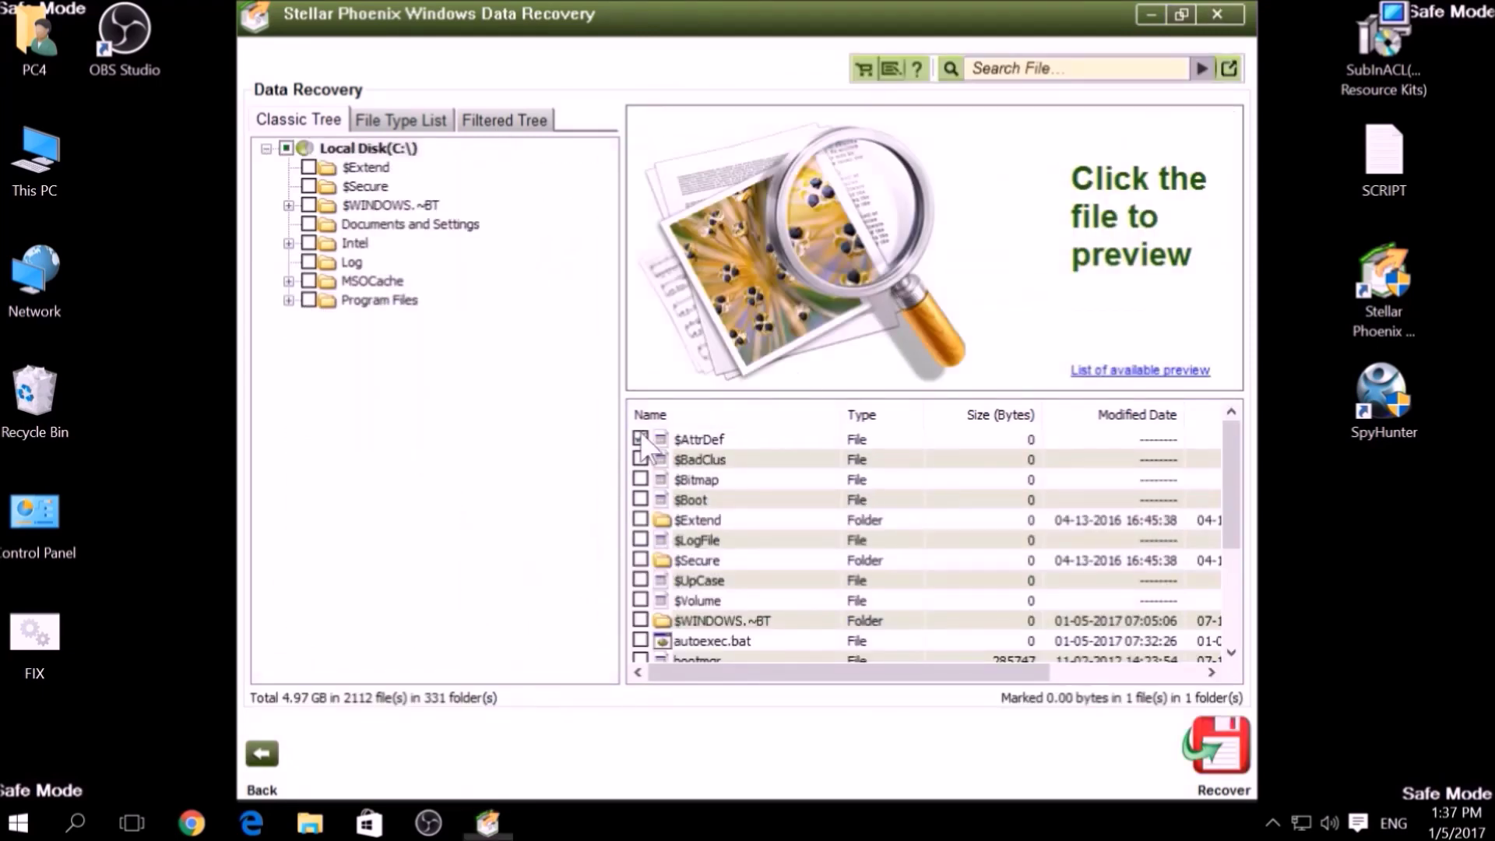
click(641, 459)
click(640, 479)
click(640, 520)
click(640, 538)
scroll(650, 504, down, 3)
click(640, 479)
click(640, 459)
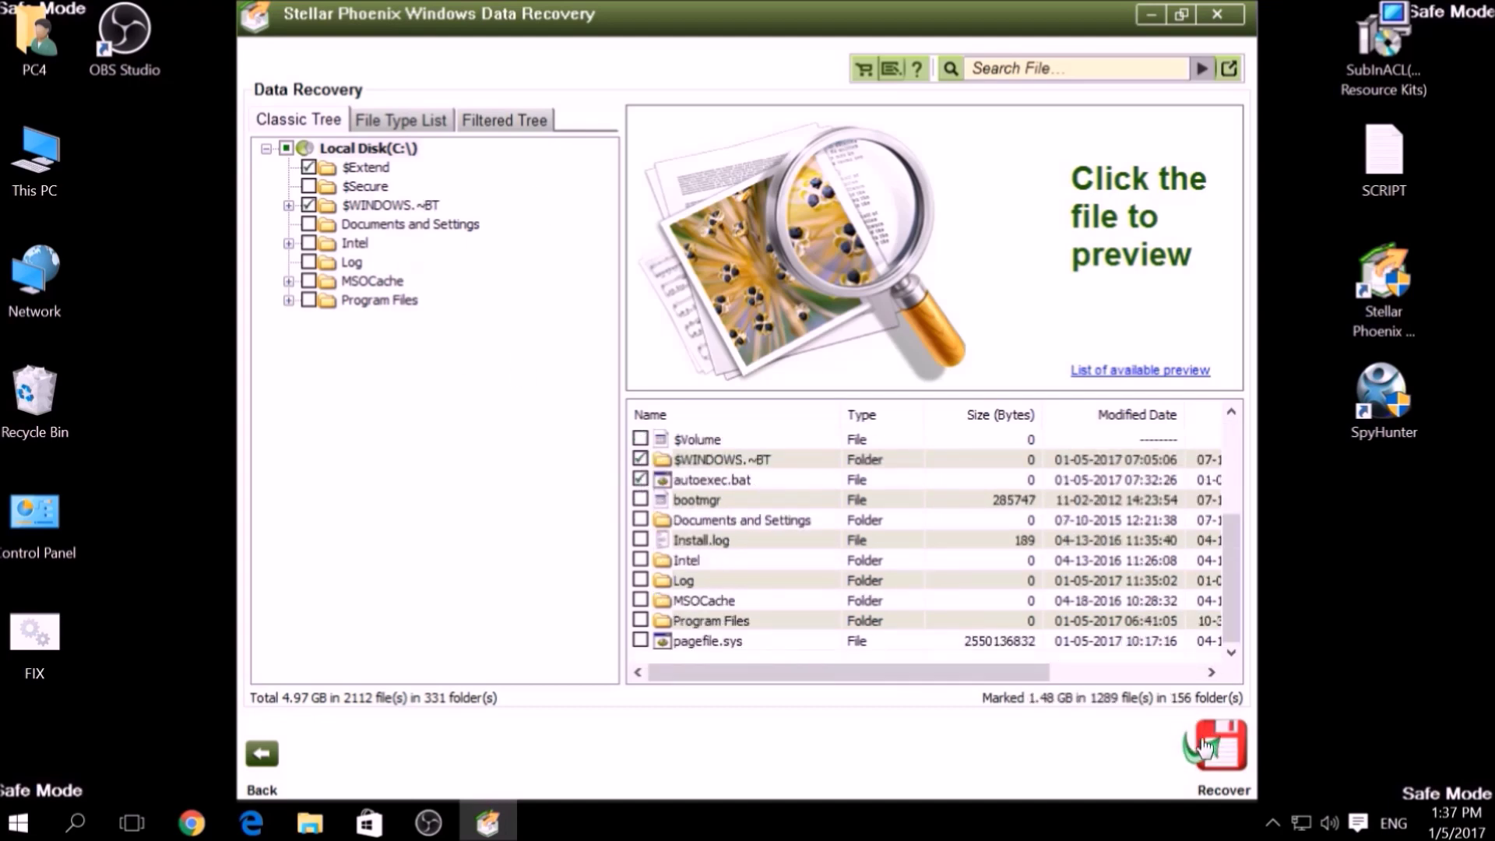
click(1217, 15)
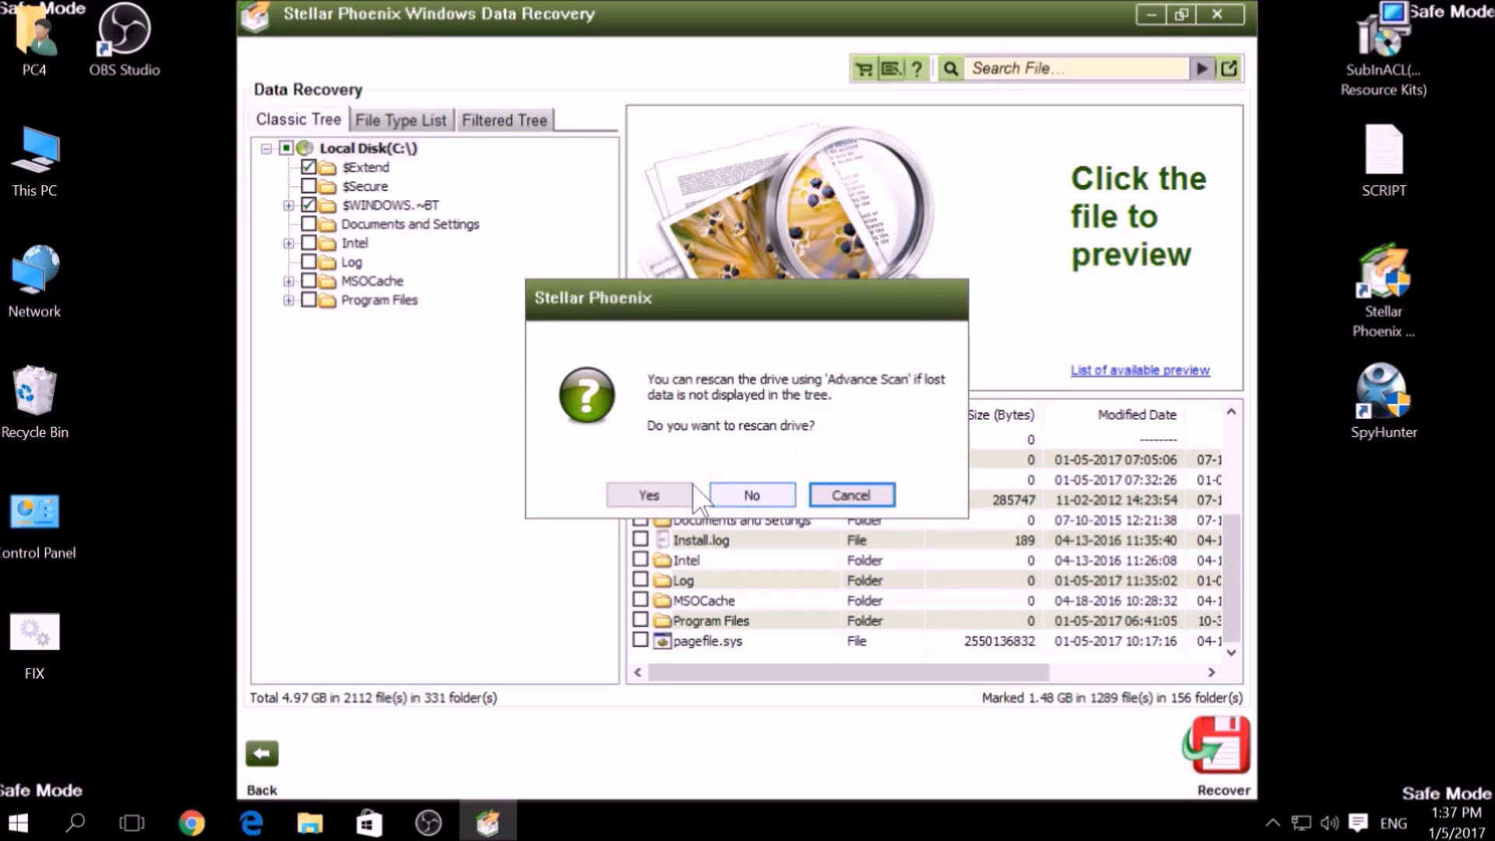
click(740, 495)
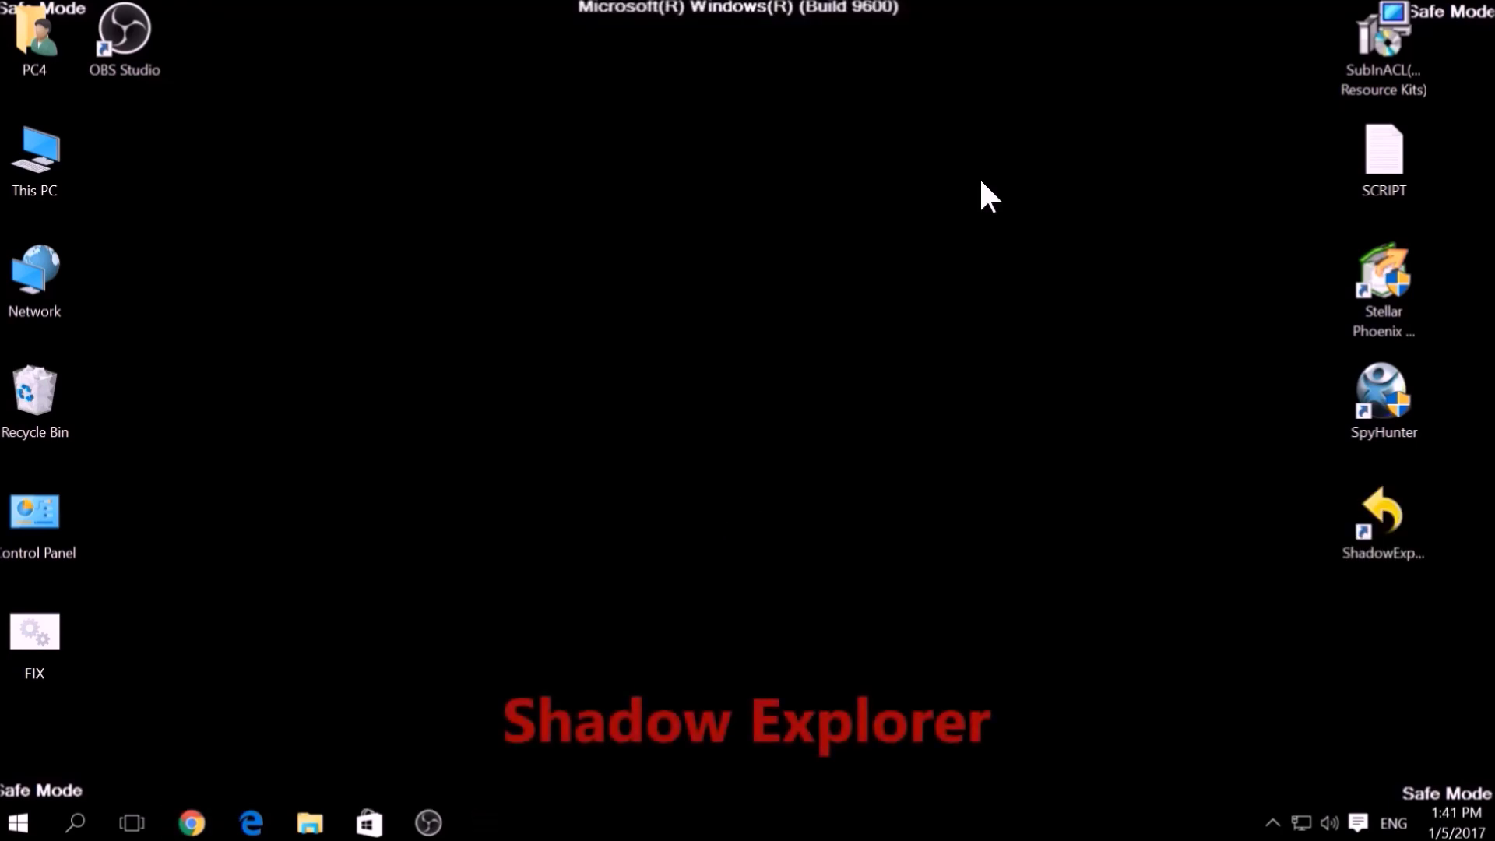
- Launch ShadowExplorer, dismiss the update notice, and select C: folders like Intel, MSOCache and Recovery
double_click(1380, 534)
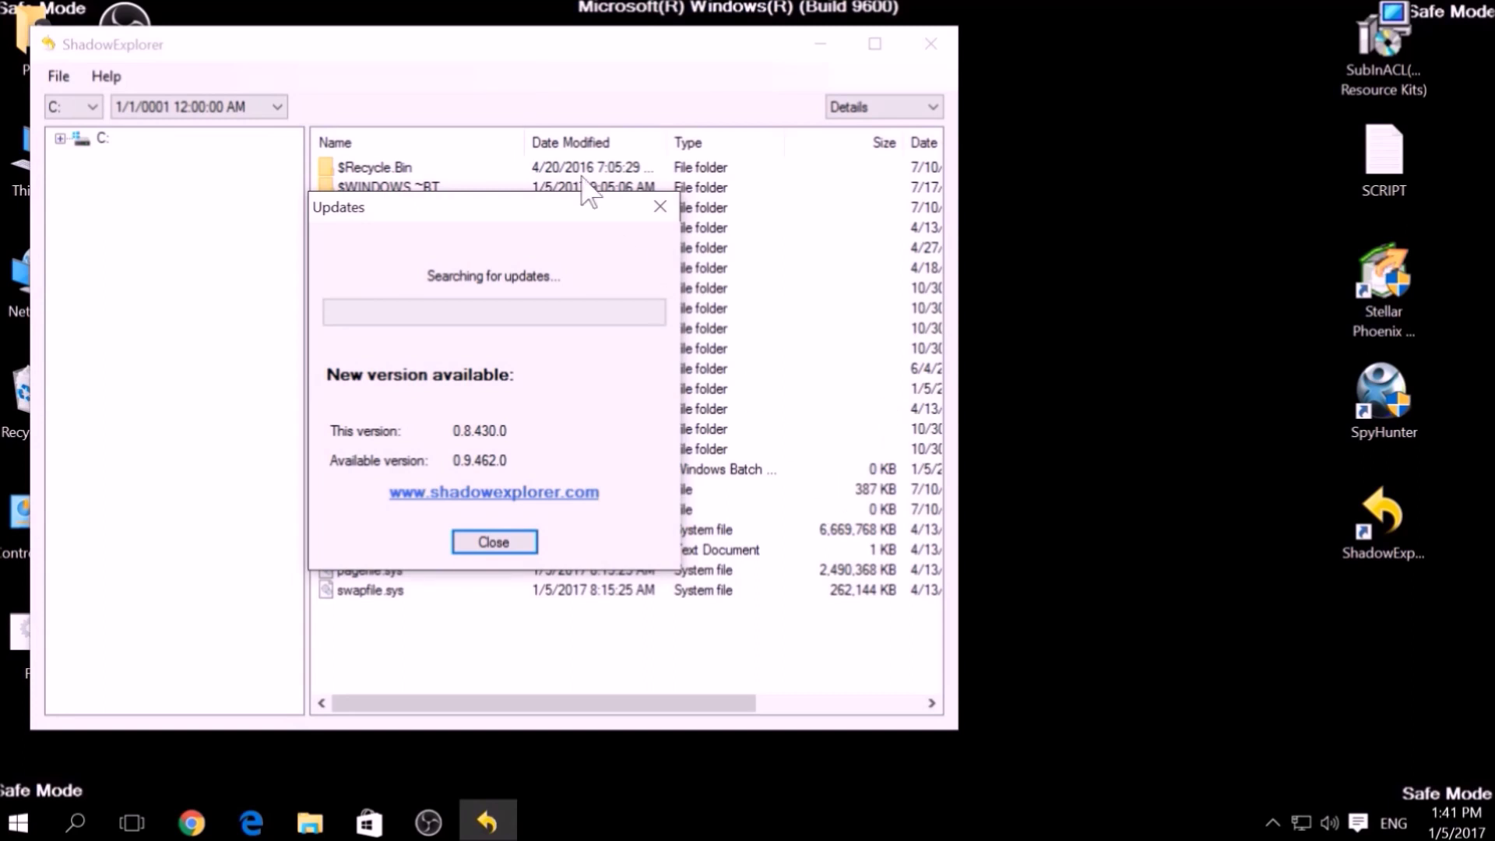
click(662, 210)
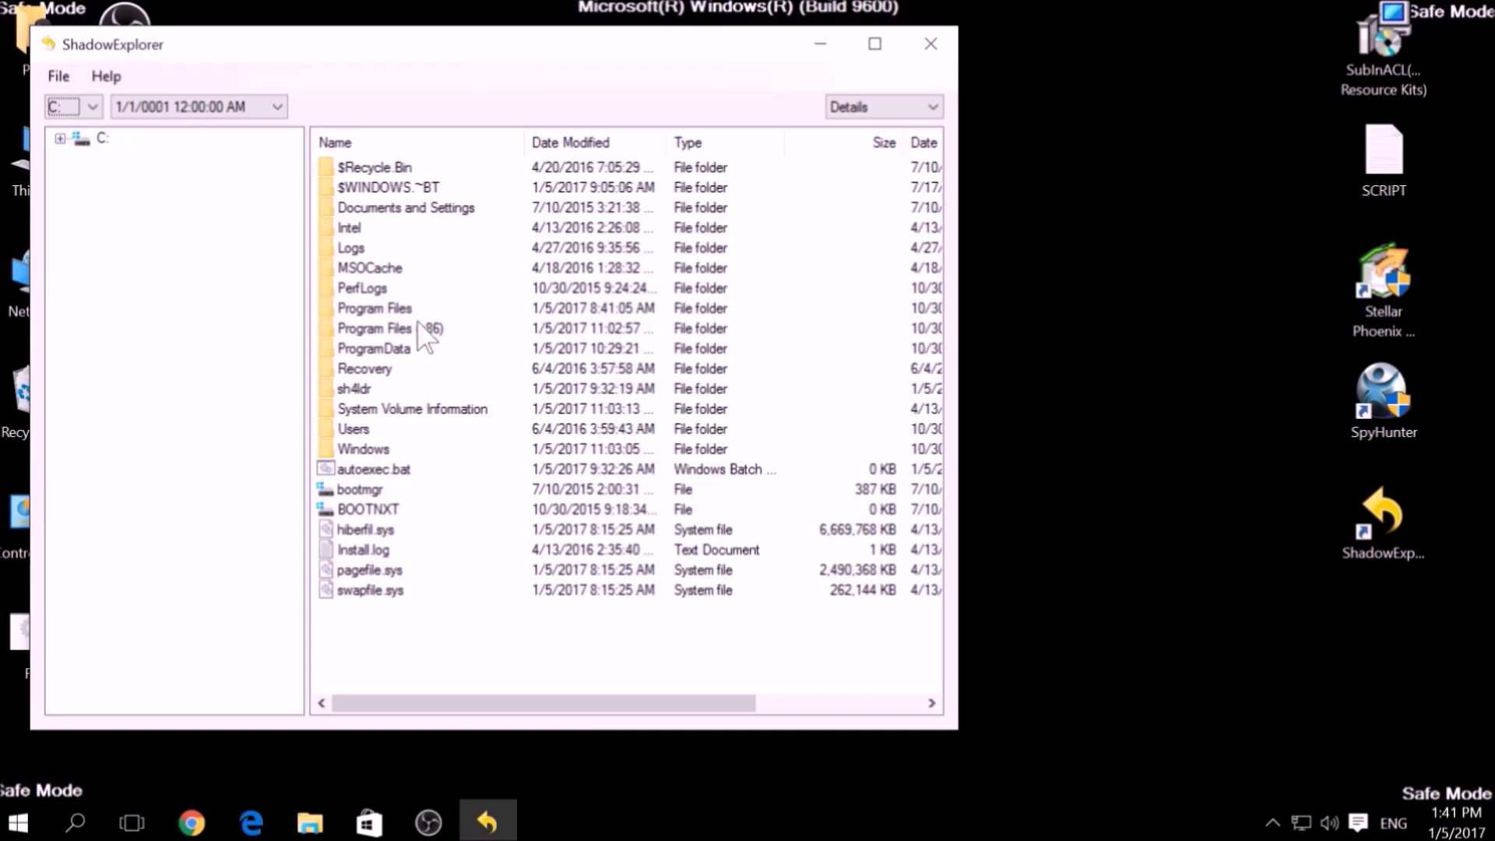
click(350, 233)
click(360, 268)
click(362, 409)
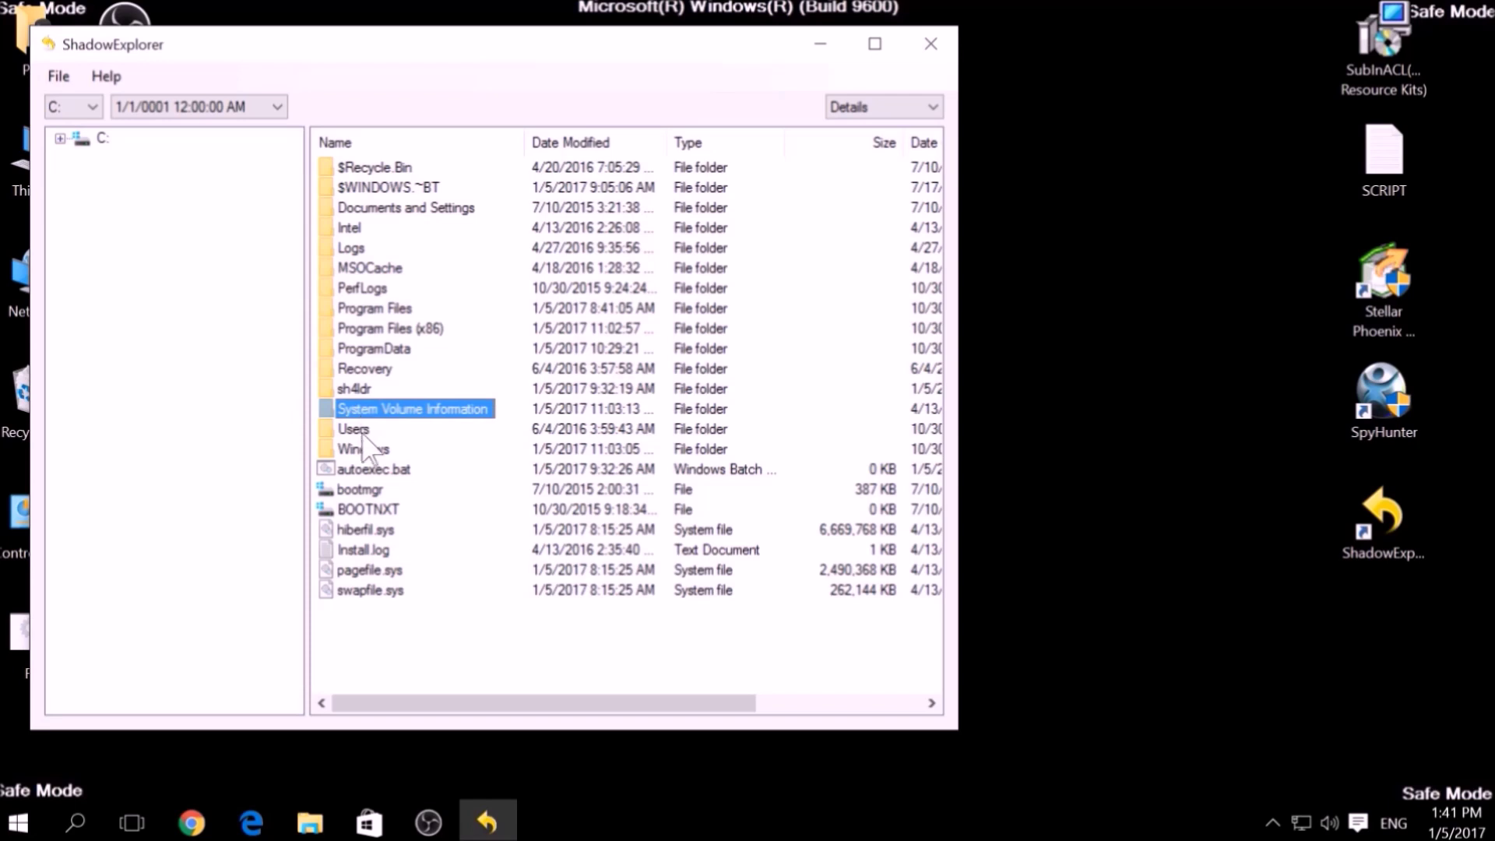
click(352, 369)
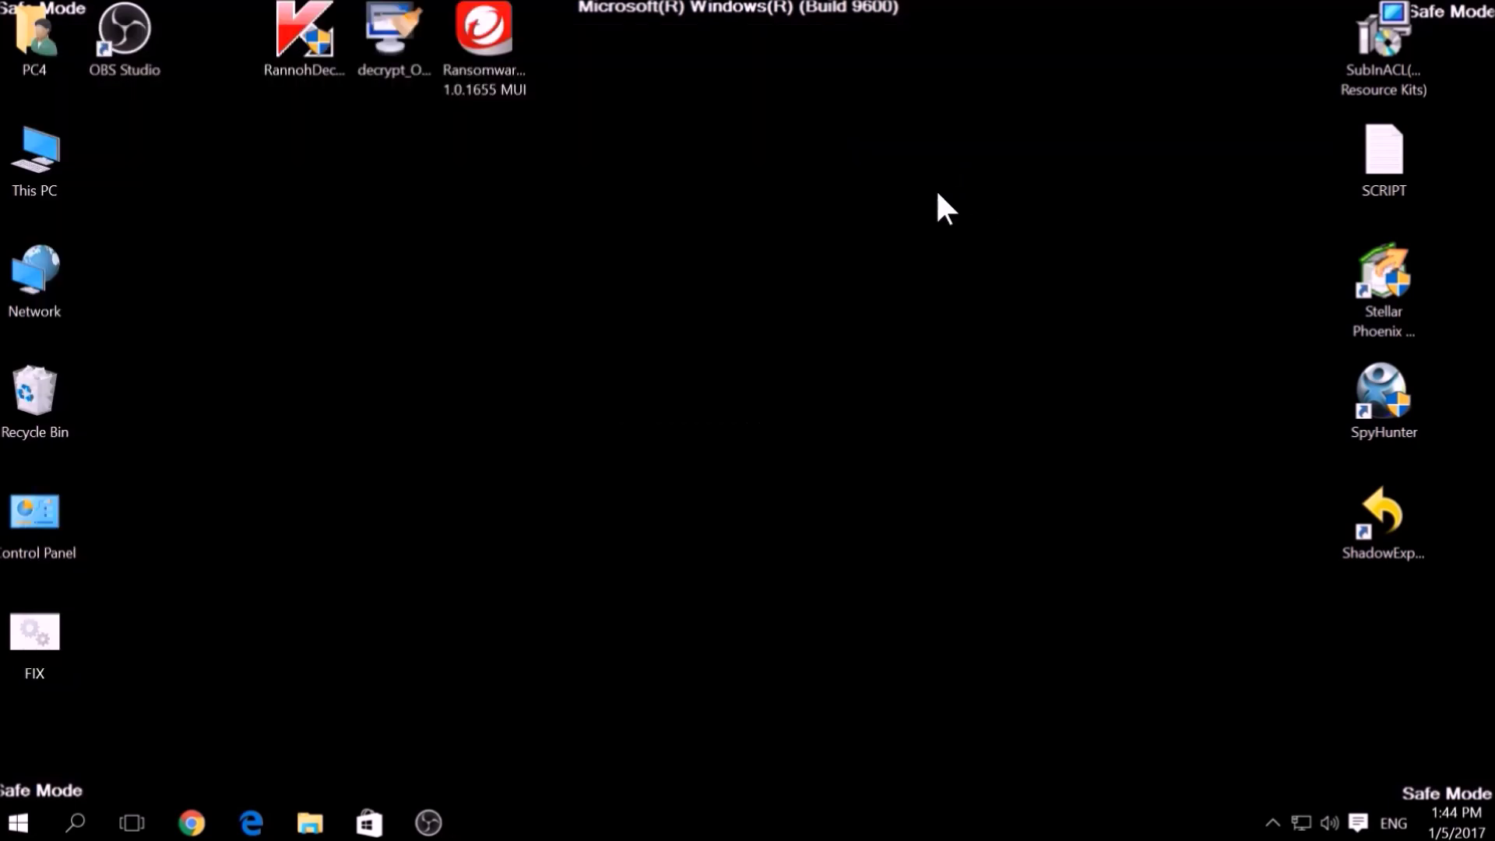
- Select the three decryptor shortcuts on the desktop, then minimize Kaspersky RannohDecryptor
drag(239, 137, 588, 12)
click(618, 276)
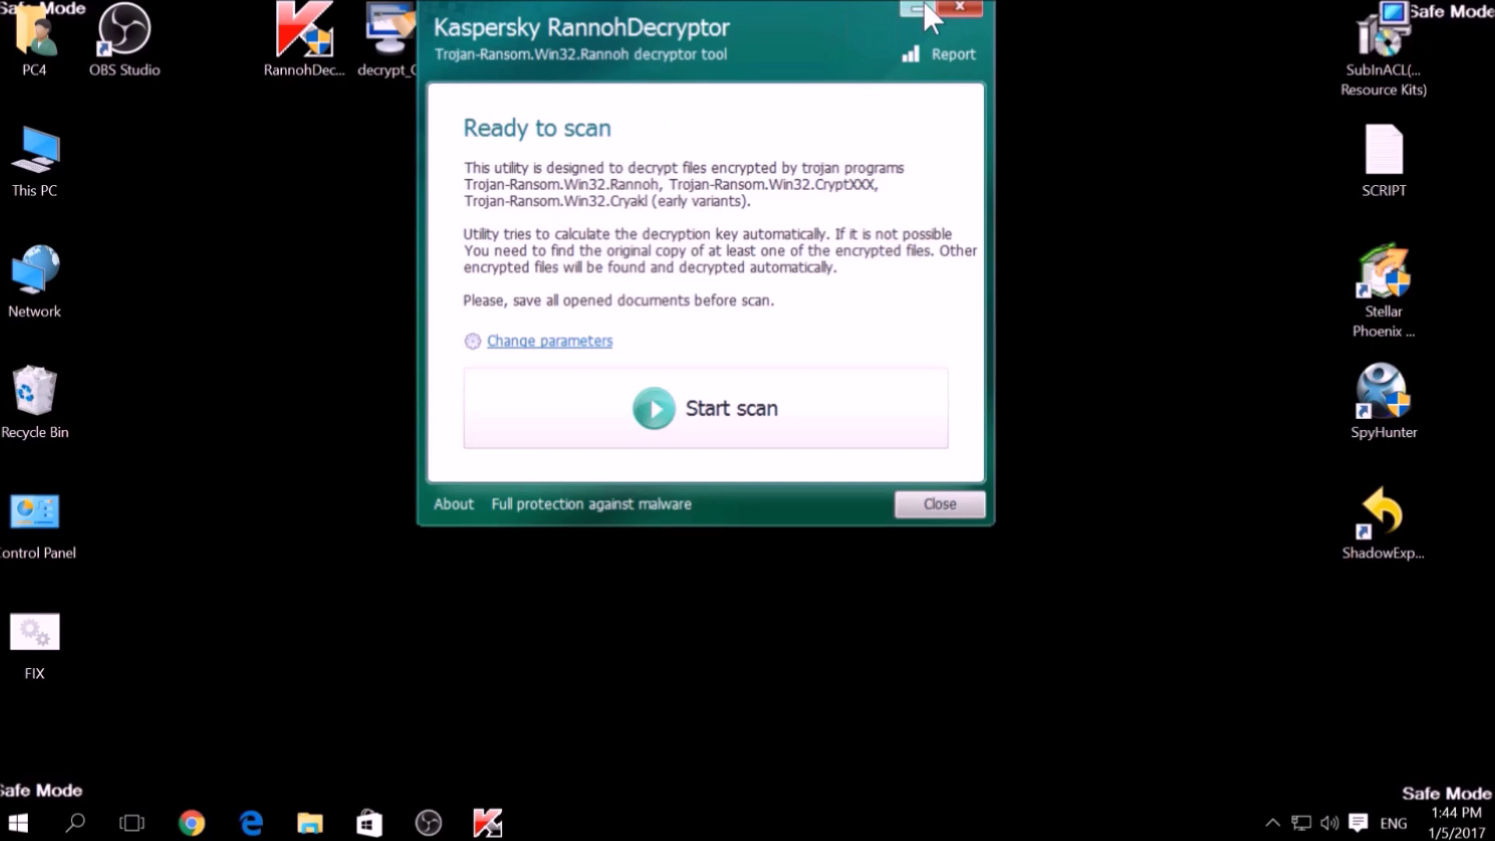
click(923, 4)
- Launch Emsisoft Decrypter, accept its license and select drive C:\, then launch Trend Micro's decryptor
double_click(404, 44)
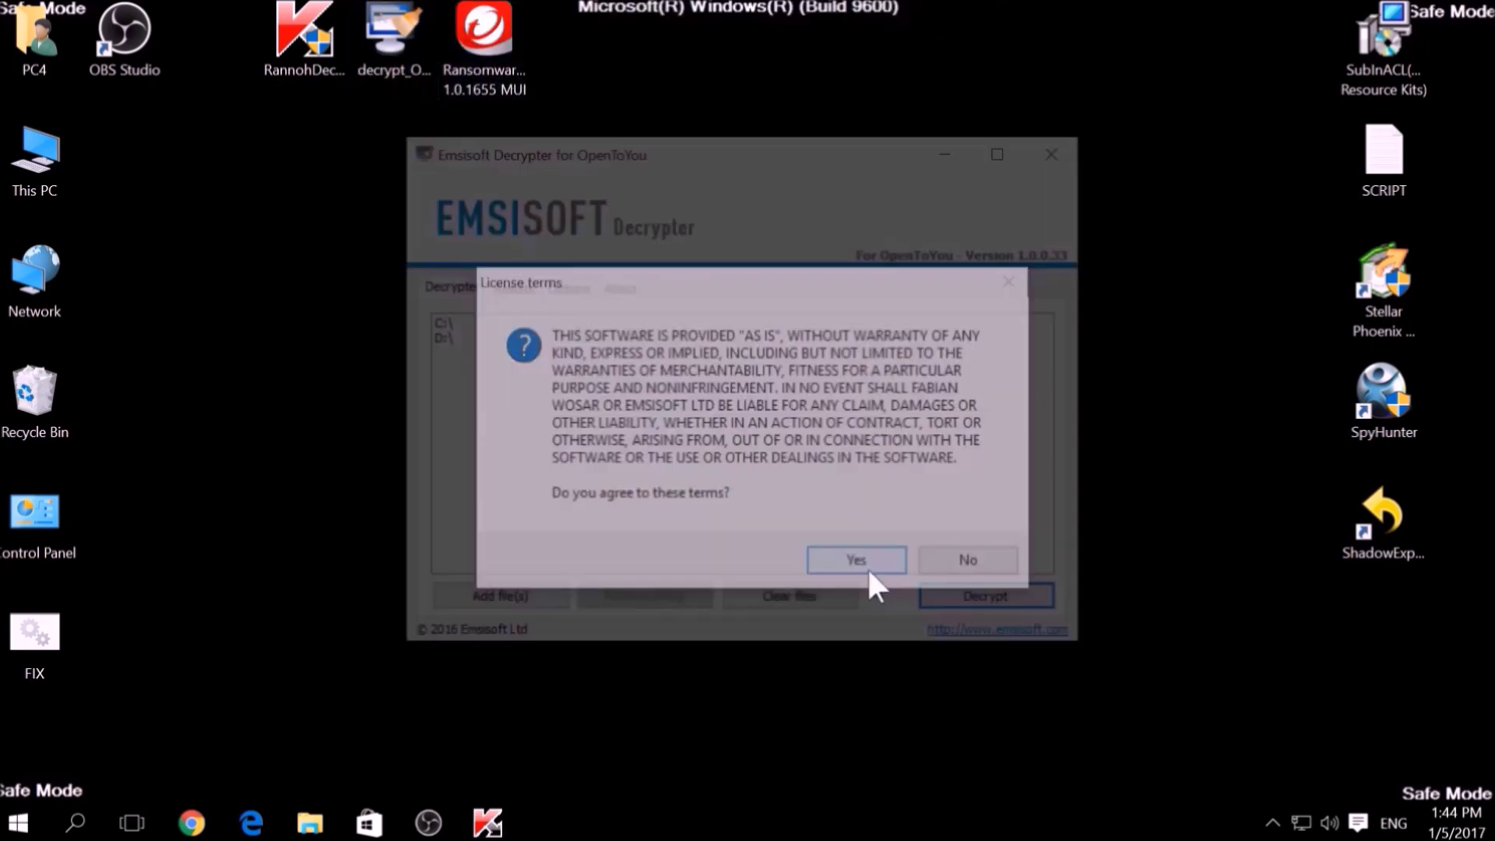
click(868, 571)
click(454, 325)
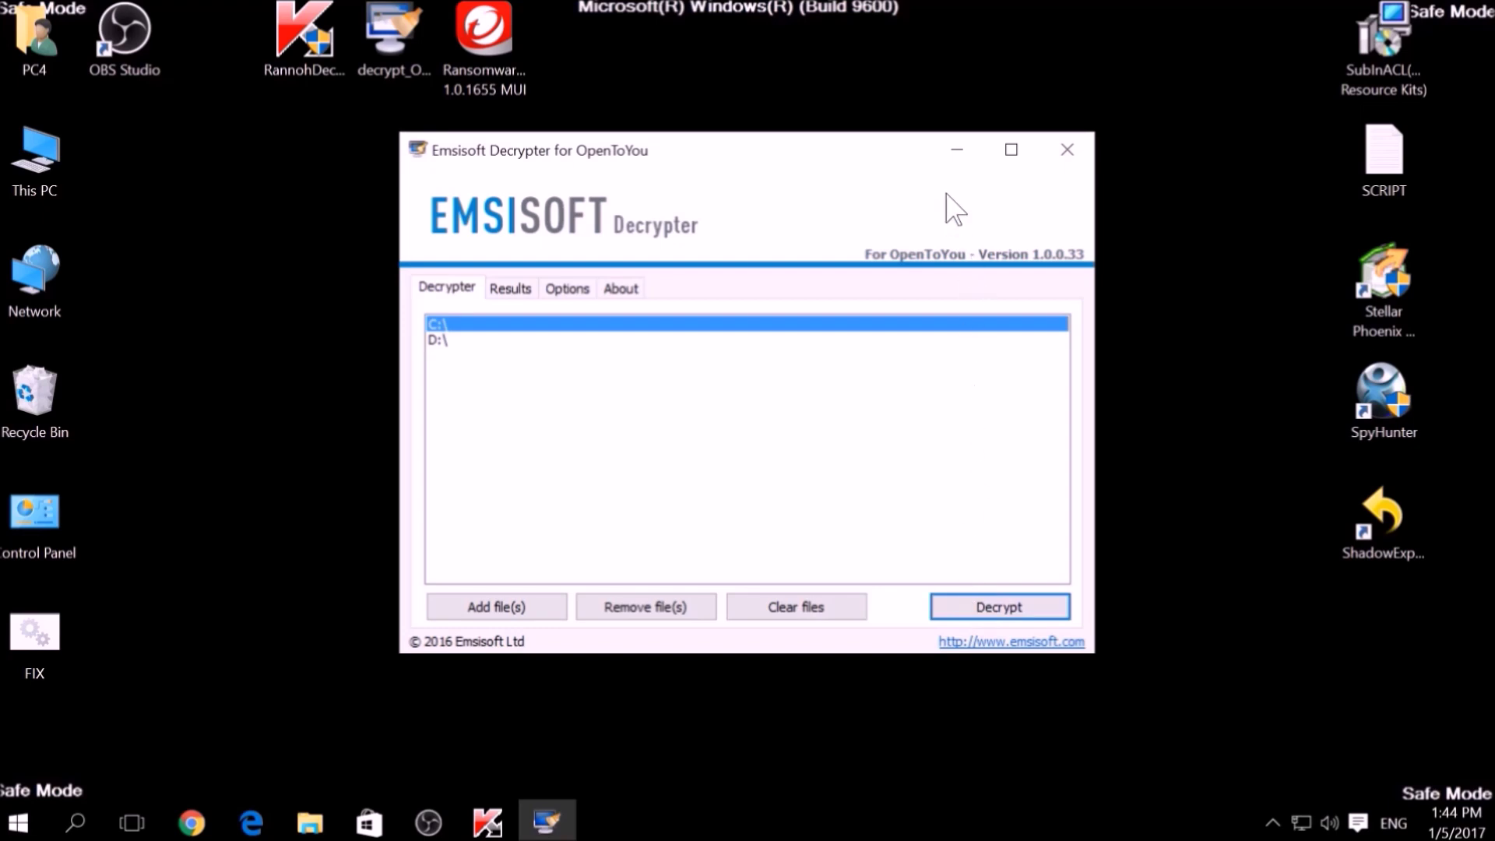
click(957, 150)
double_click(481, 77)
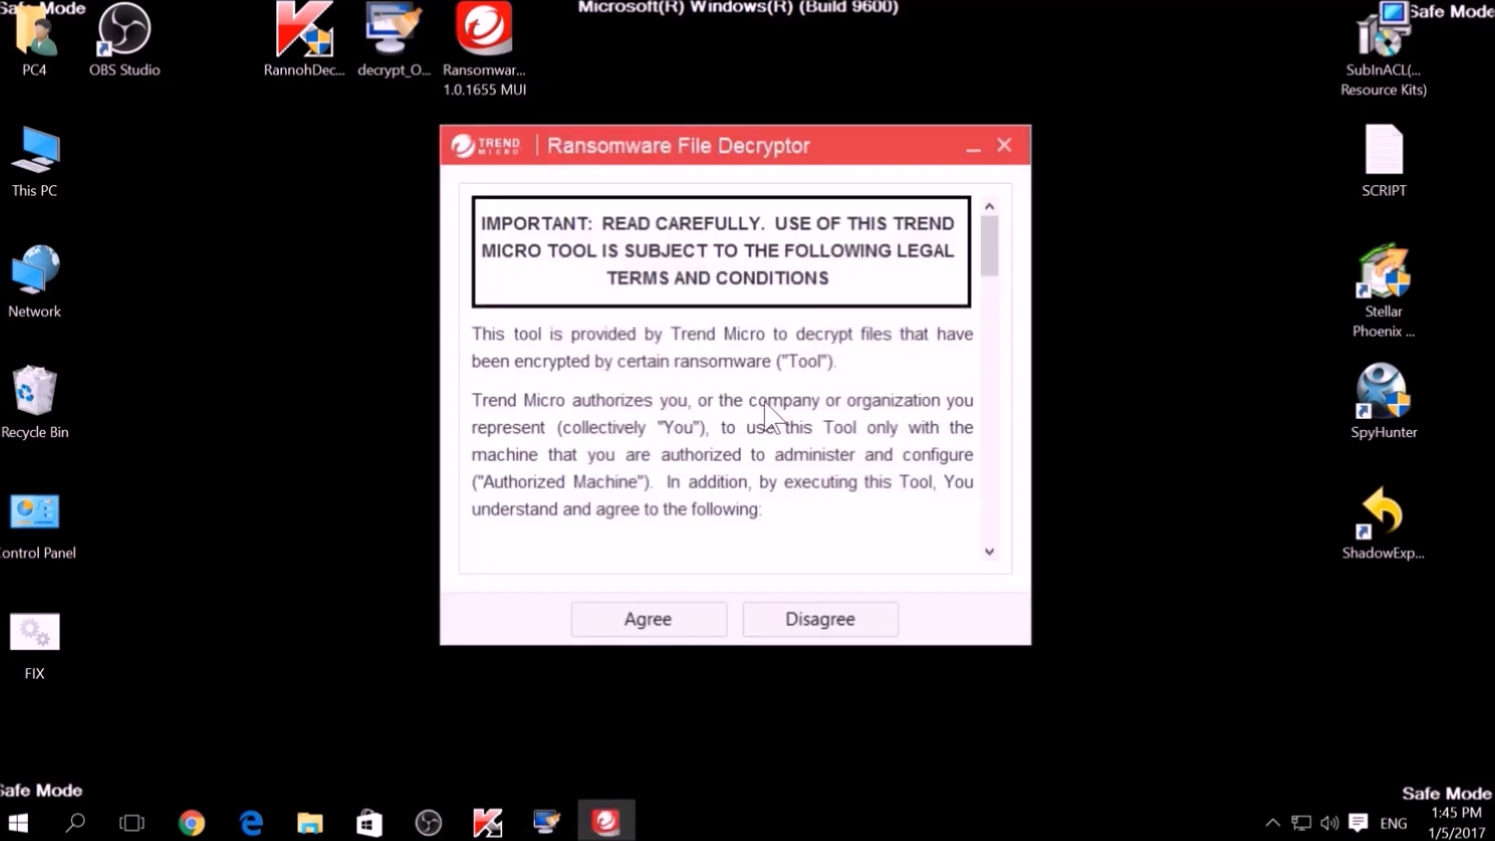
- Agree to Trend Micro's terms and view the ransomware name list, closing it without choosing
click(674, 628)
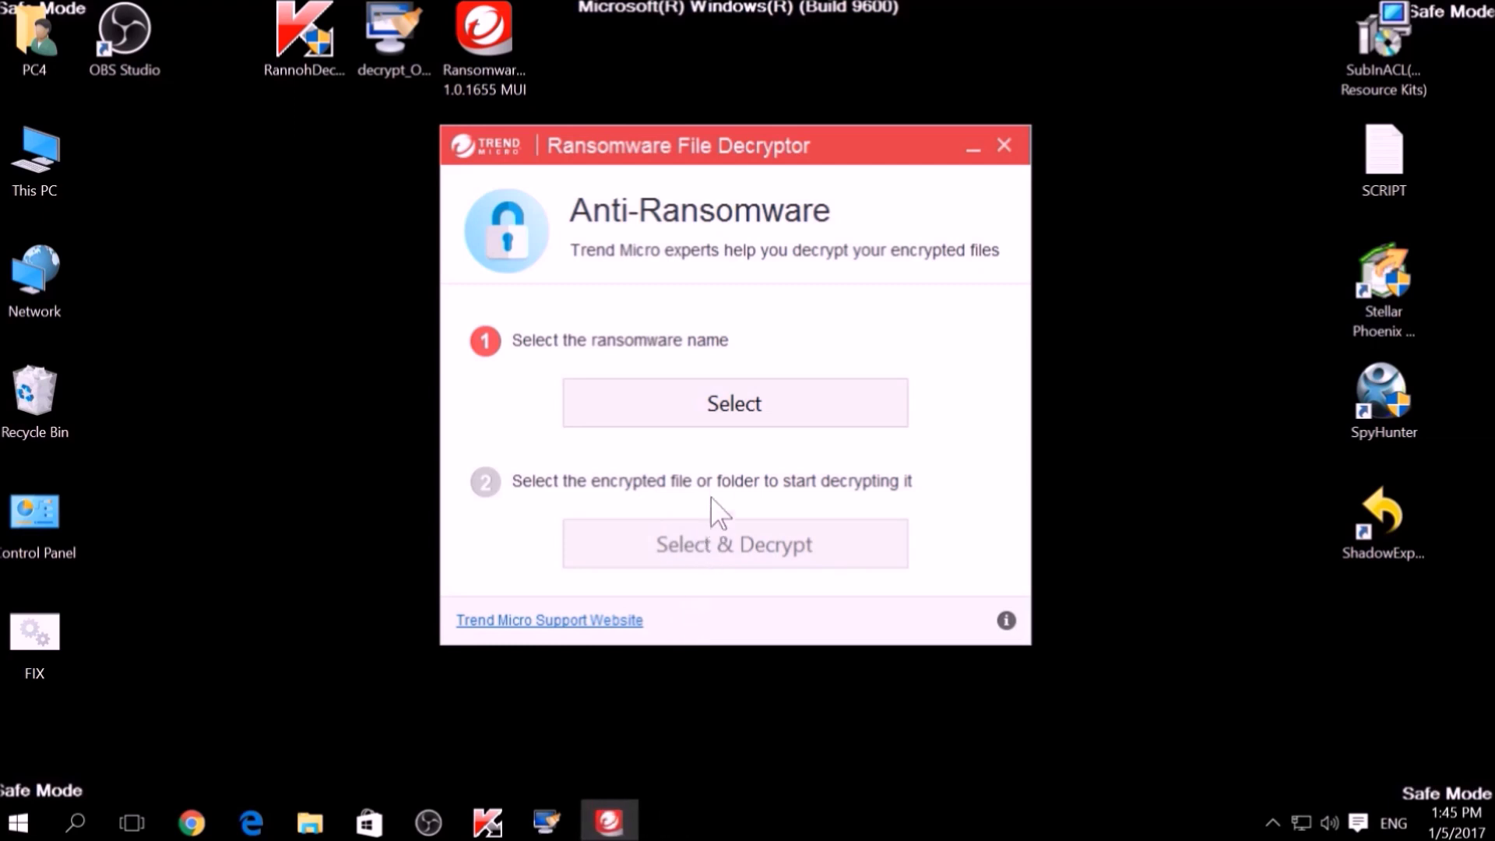
click(711, 424)
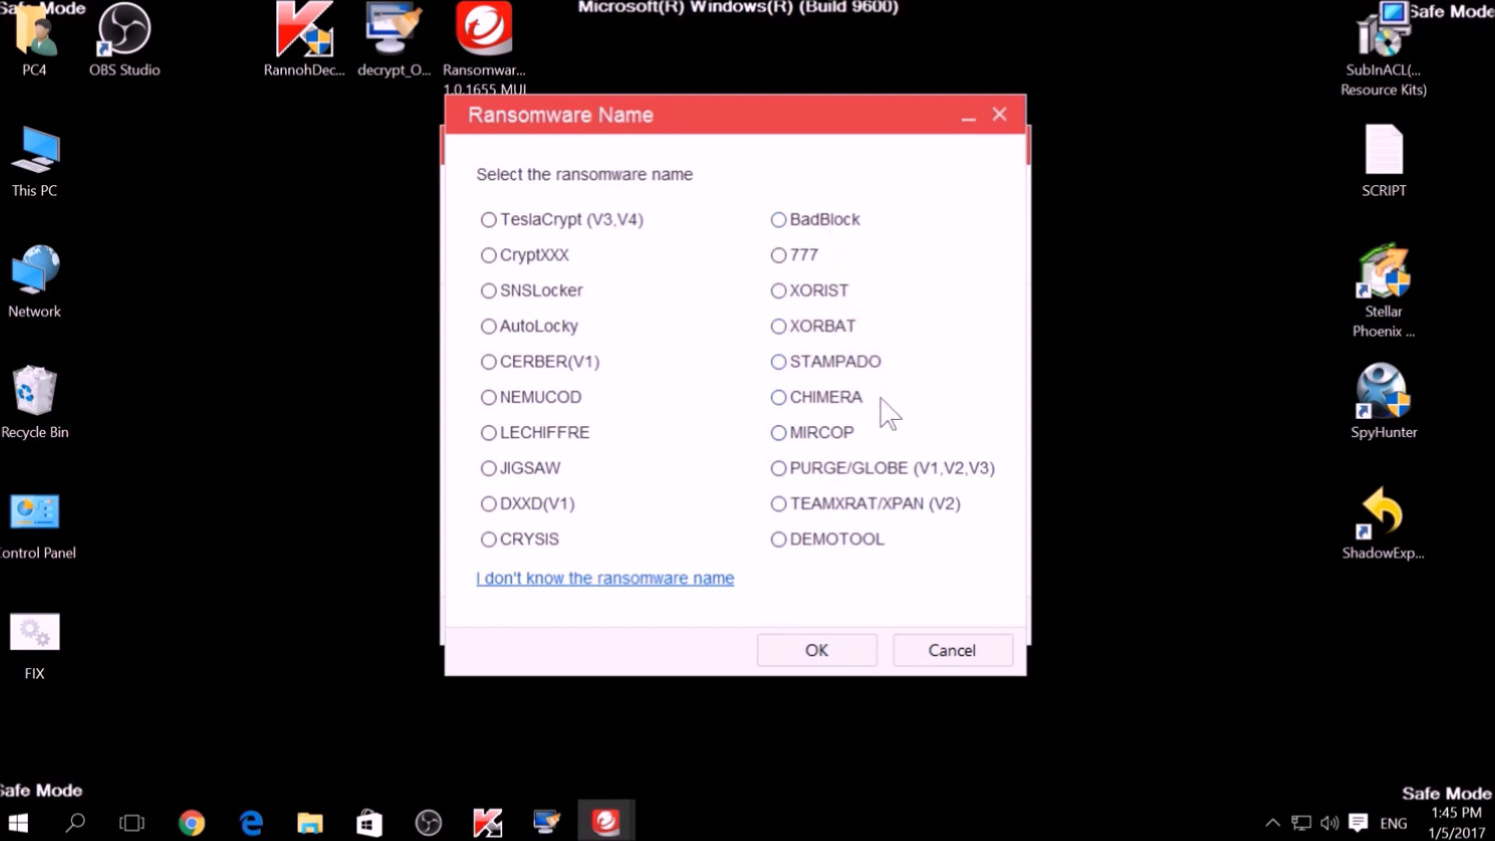
click(904, 651)
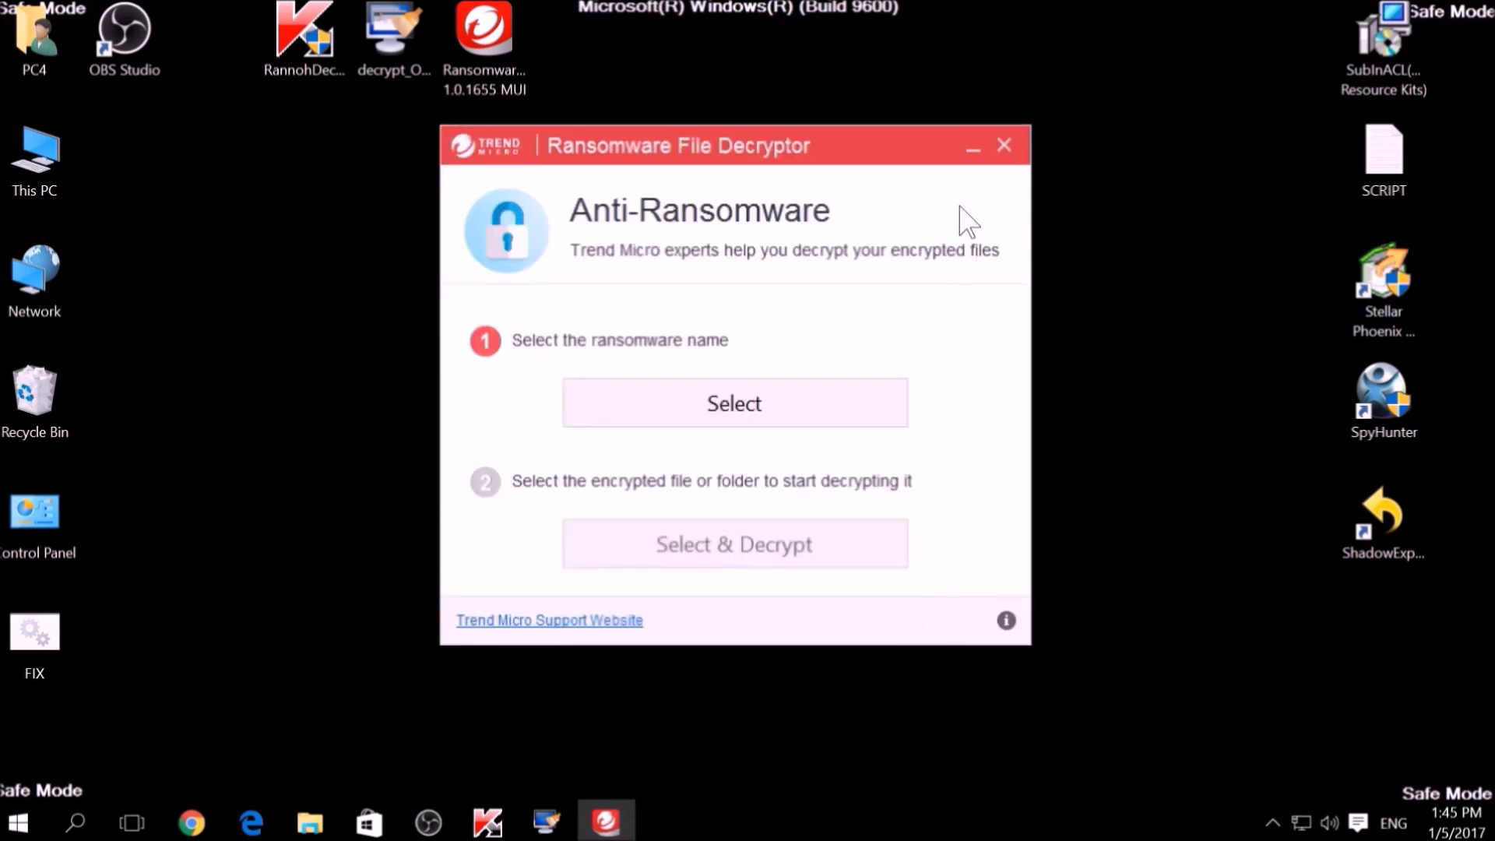